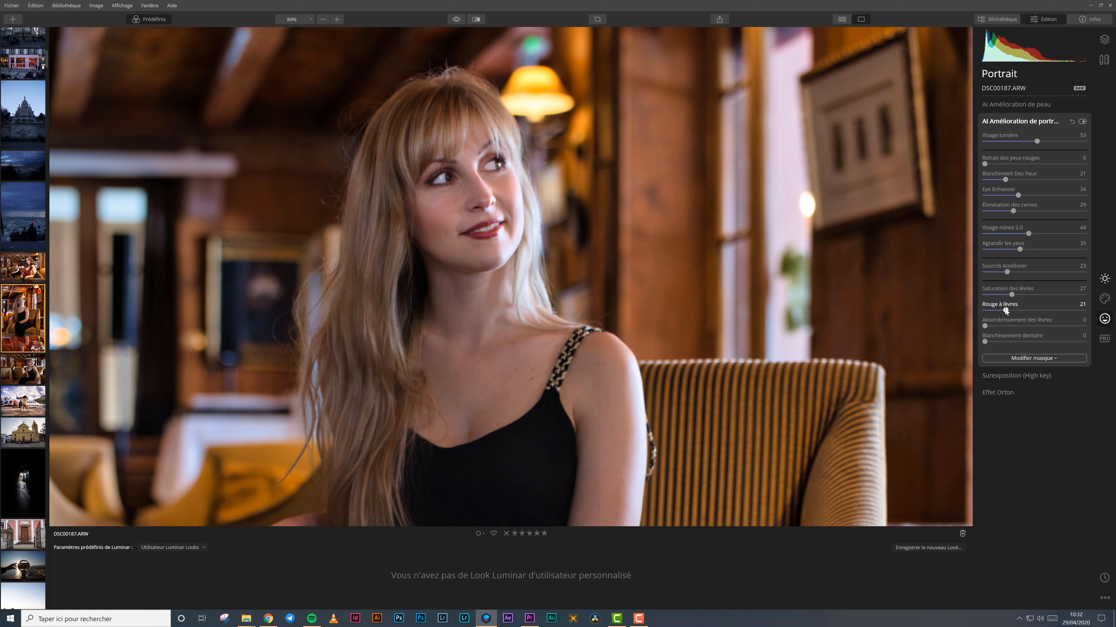
# Compare the retouched portrait with its original version using the before/after split view
pyautogui.click(476, 19)
pyautogui.moveTo(473, 198); pyautogui.dragTo(287, 198)
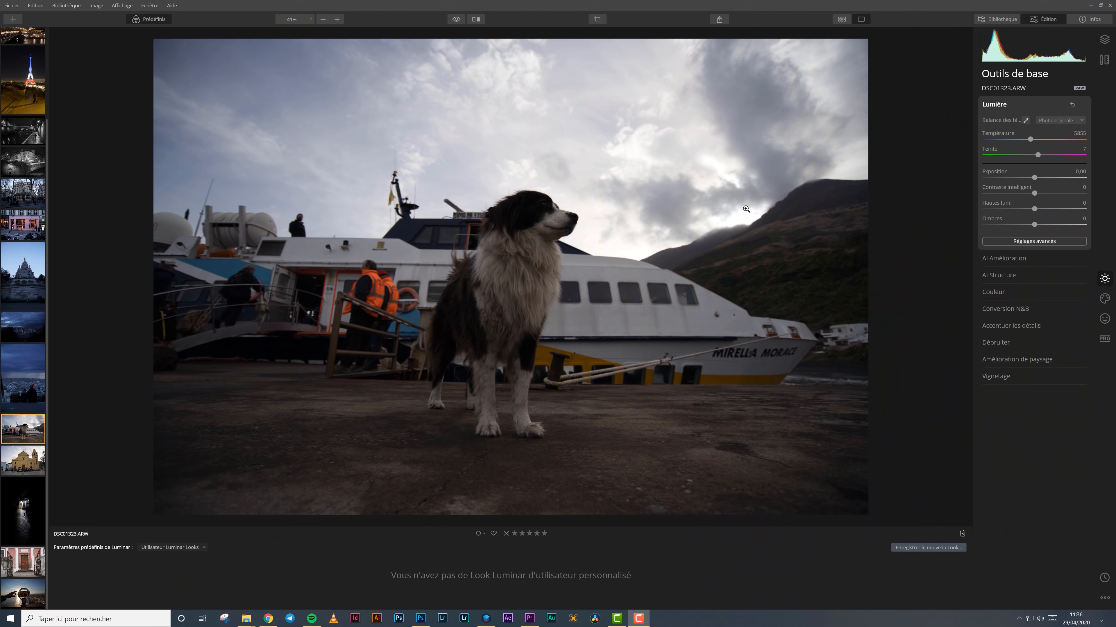
# Raise the dog photo's exposure to 0.56 and reduce the saturation of its blue tones
pyautogui.moveTo(1034, 177); pyautogui.dragTo(1039, 177)
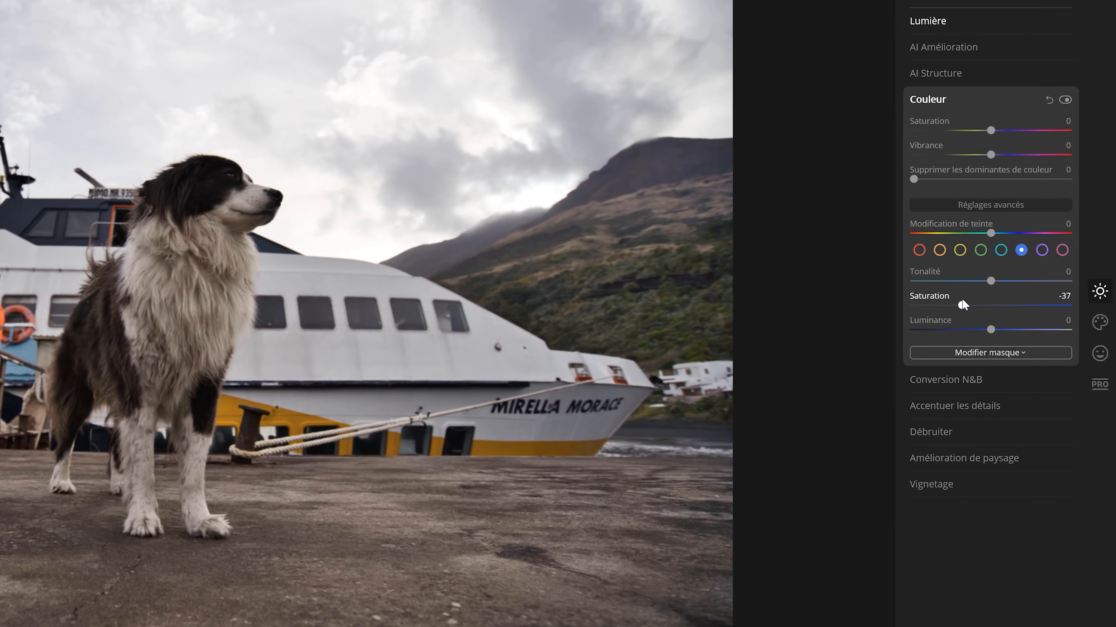
pyautogui.moveTo(1024, 303); pyautogui.dragTo(1019, 303)
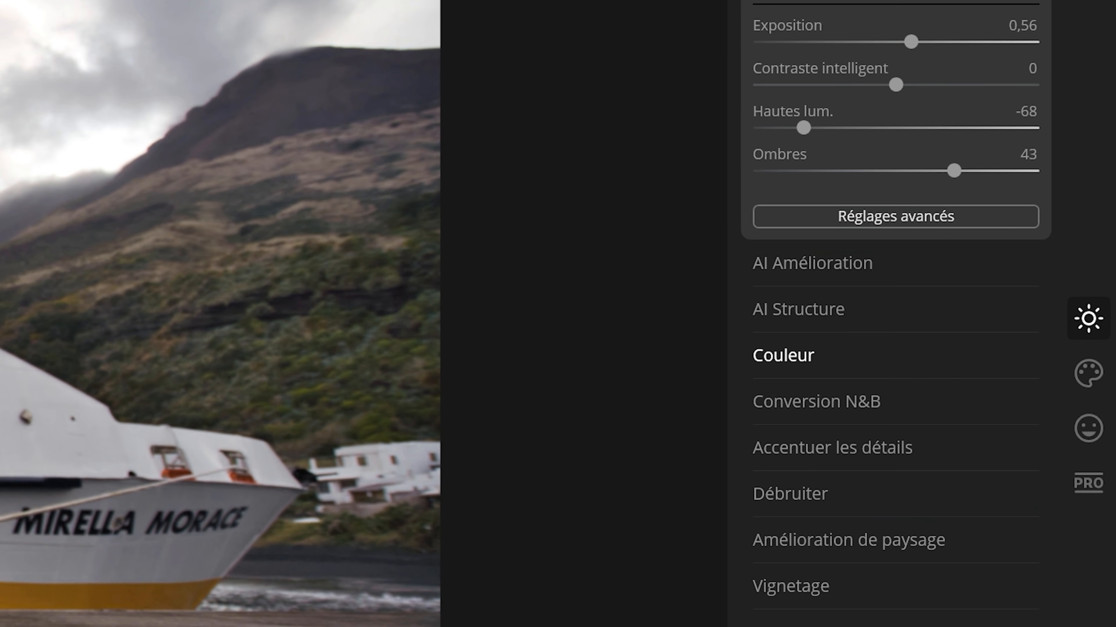
# Accentuate the dog photo's details with Détails fins at 20 and Détails moyens at 8
pyautogui.click(847, 446)
pyautogui.moveTo(895, 127); pyautogui.dragTo(923, 127)
pyautogui.moveTo(896, 169); pyautogui.dragTo(899, 169)
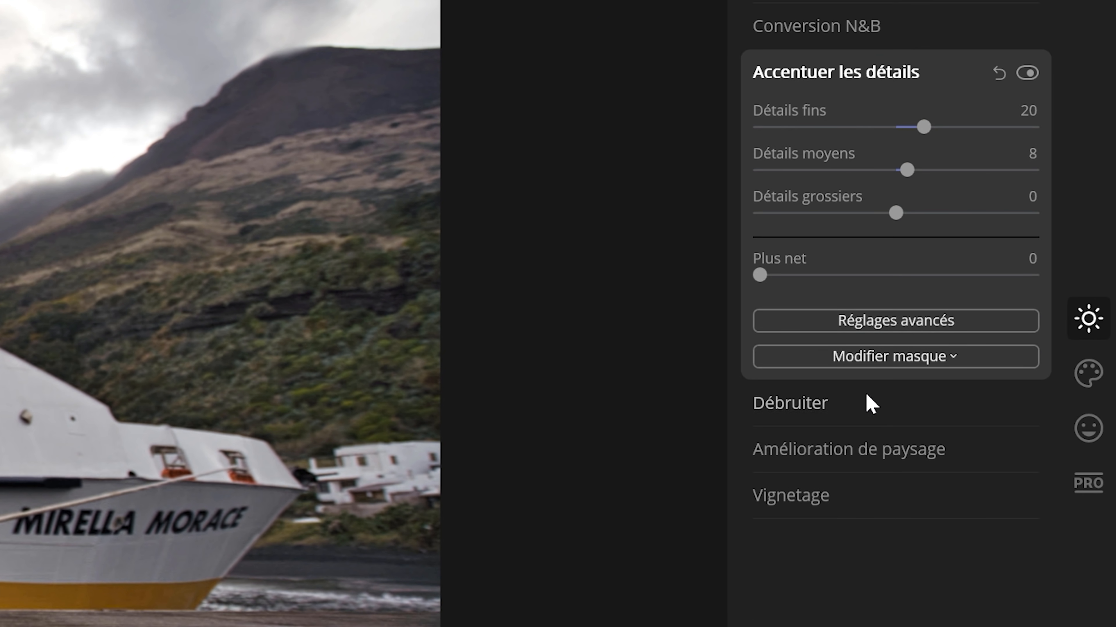
# Darken the edges of the dog photo with a vignette and compare the image before and after
pyautogui.click(900, 450)
pyautogui.click(806, 443)
pyautogui.moveTo(892, 304); pyautogui.dragTo(823, 304)
pyautogui.click(954, 115)
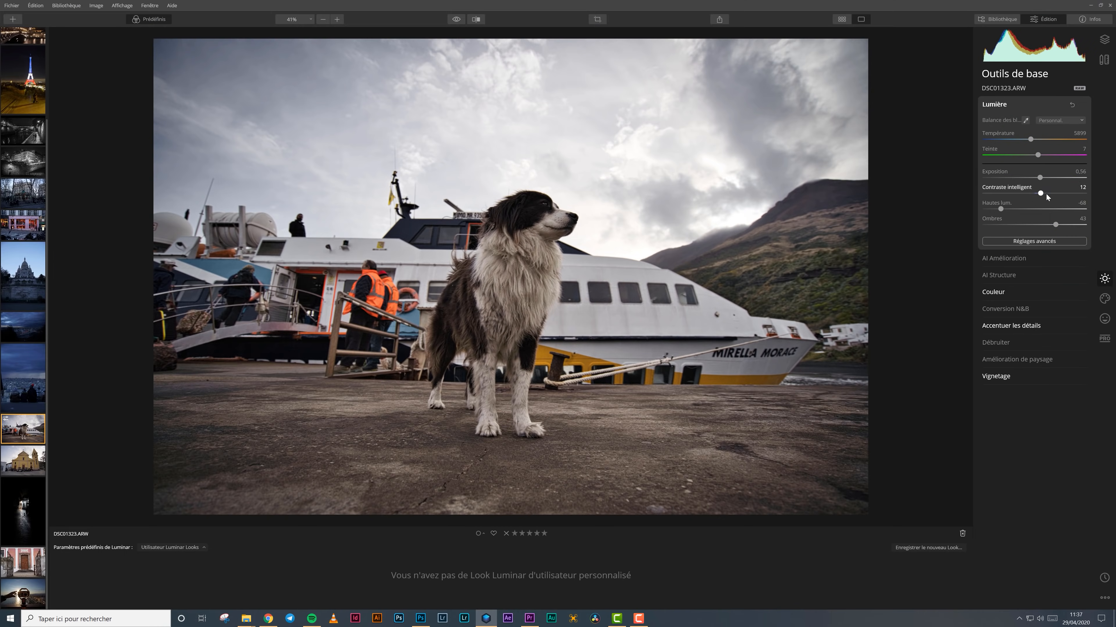
pyautogui.moveTo(510, 328); pyautogui.dragTo(354, 329)
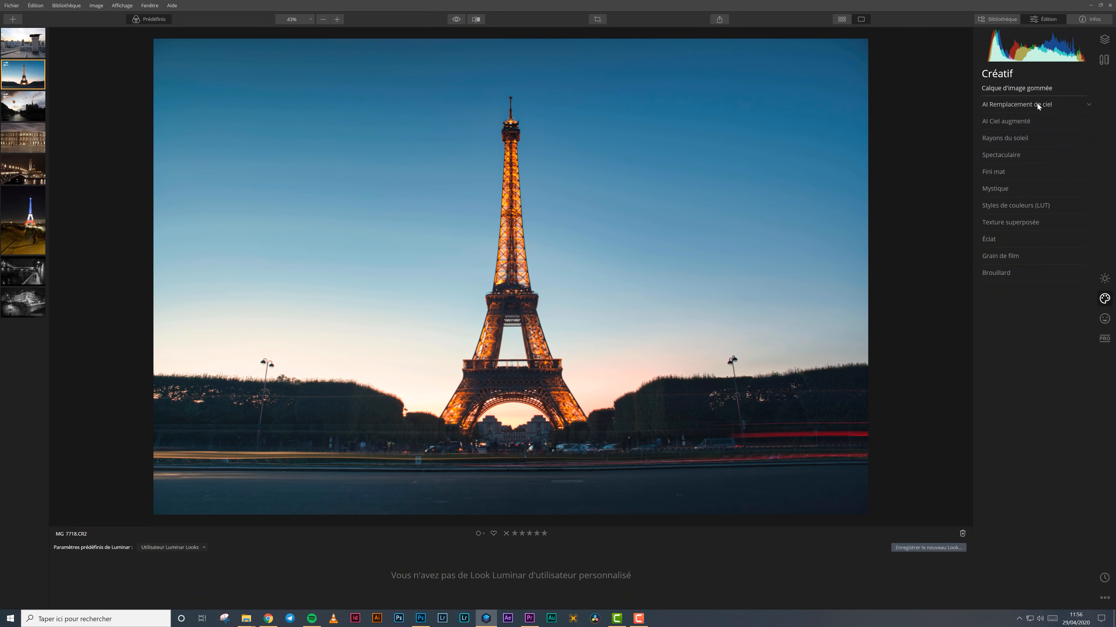
# Replace the Eiffel Tower photo's sky with Dramatic Sunset 2 and add the Birds 2 object to it
pyautogui.click(1037, 103)
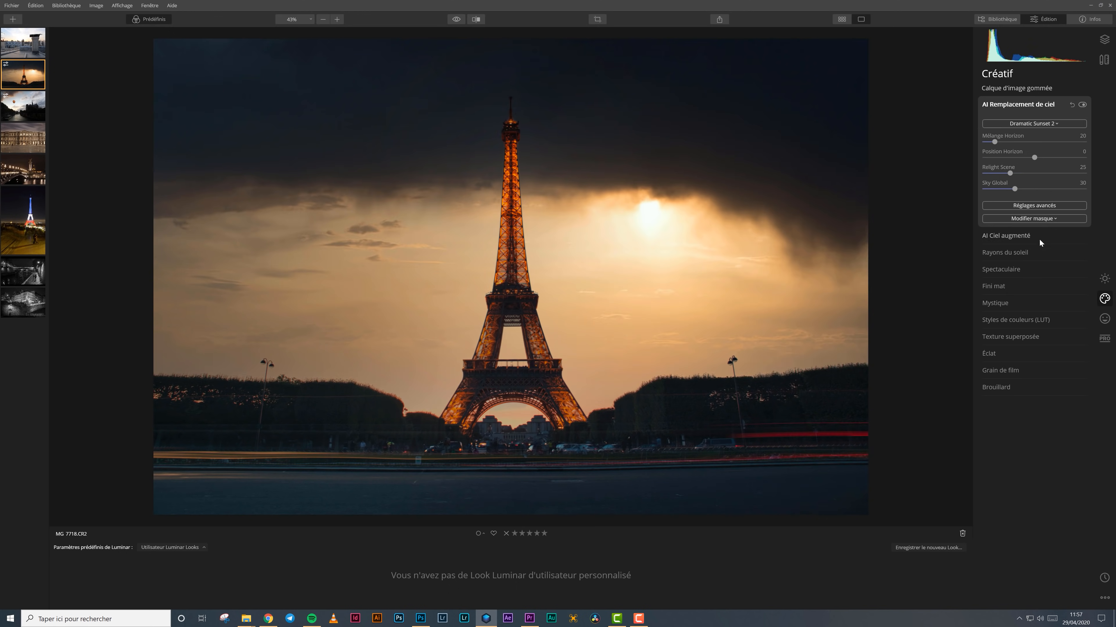
pyautogui.click(1029, 141)
pyautogui.click(1028, 165)
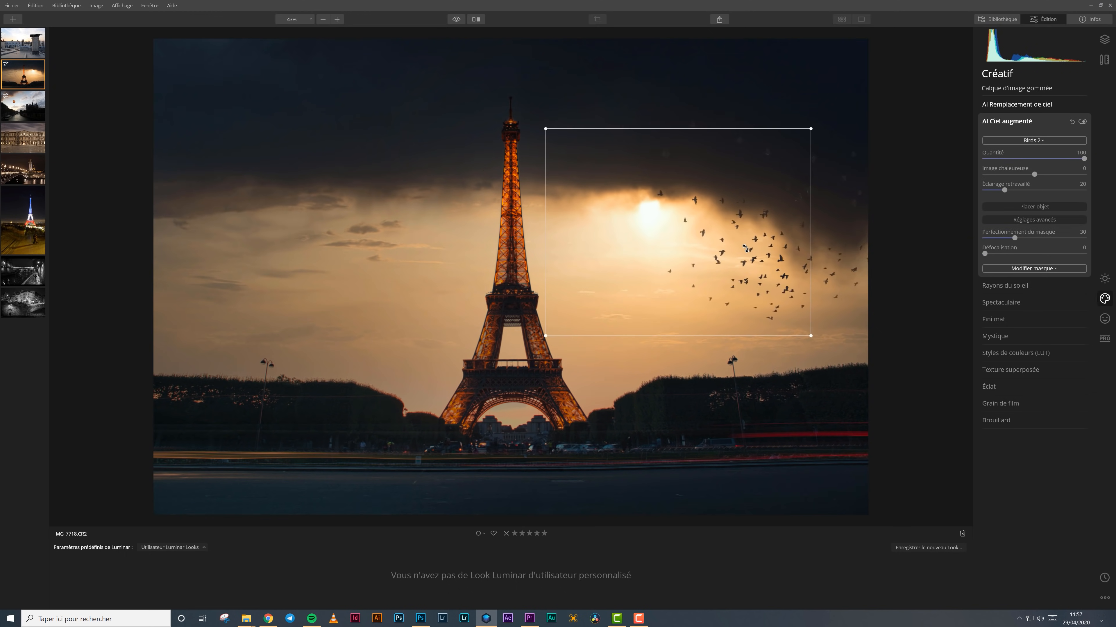
# Set the birds' Éclairage retravaillé to 11 and the replacement sky's Relight Scene to 41
pyautogui.moveTo(1033, 191); pyautogui.dragTo(996, 191)
pyautogui.click(1016, 104)
pyautogui.click(1030, 206)
pyautogui.click(1029, 207)
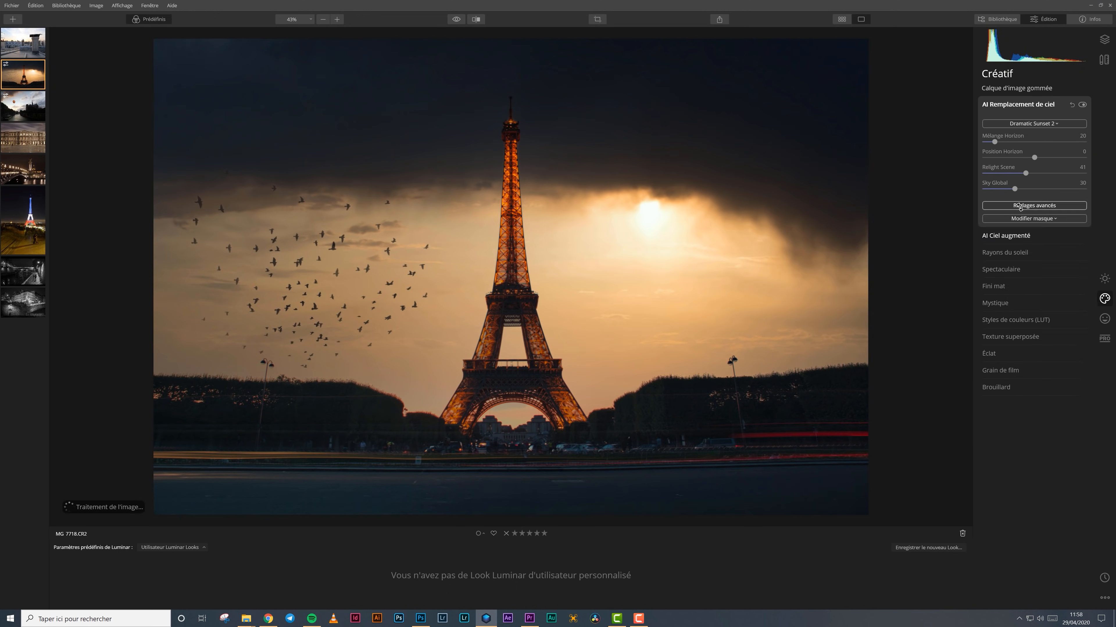
# Replace the birds with Lightning 1 and position the lightning bolt in the sky beside the tower
pyautogui.click(1012, 236)
pyautogui.click(1030, 140)
pyautogui.click(1019, 300)
pyautogui.click(1033, 207)
pyautogui.moveTo(616, 235); pyautogui.dragTo(623, 294)
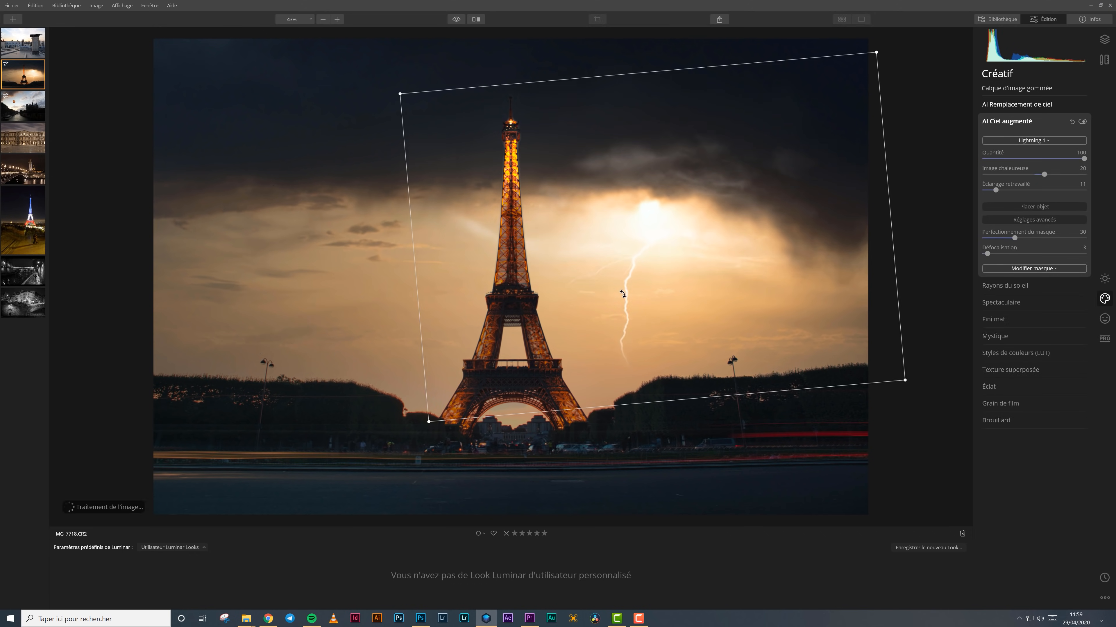
# Swap the lightning for a different augmented-sky object, and reposition and resize it within the scene
pyautogui.click(1034, 140)
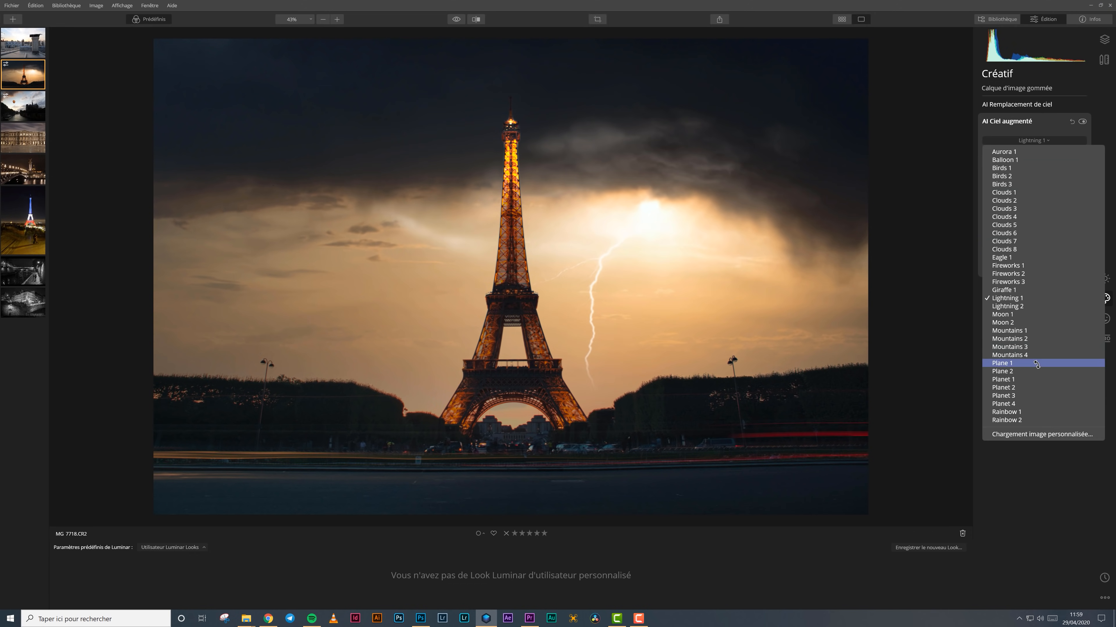
pyautogui.click(1030, 358)
pyautogui.click(1034, 207)
pyautogui.moveTo(590, 155); pyautogui.dragTo(736, 44)
pyautogui.moveTo(549, 228); pyautogui.dragTo(321, 358)
pyautogui.moveTo(202, 476); pyautogui.dragTo(353, 327)
pyautogui.moveTo(378, 318); pyautogui.dragTo(362, 377)
# Change the augmented-sky object to Moon 2 and compare the Eiffel Tower photo before and after
pyautogui.click(1046, 139)
pyautogui.click(1002, 322)
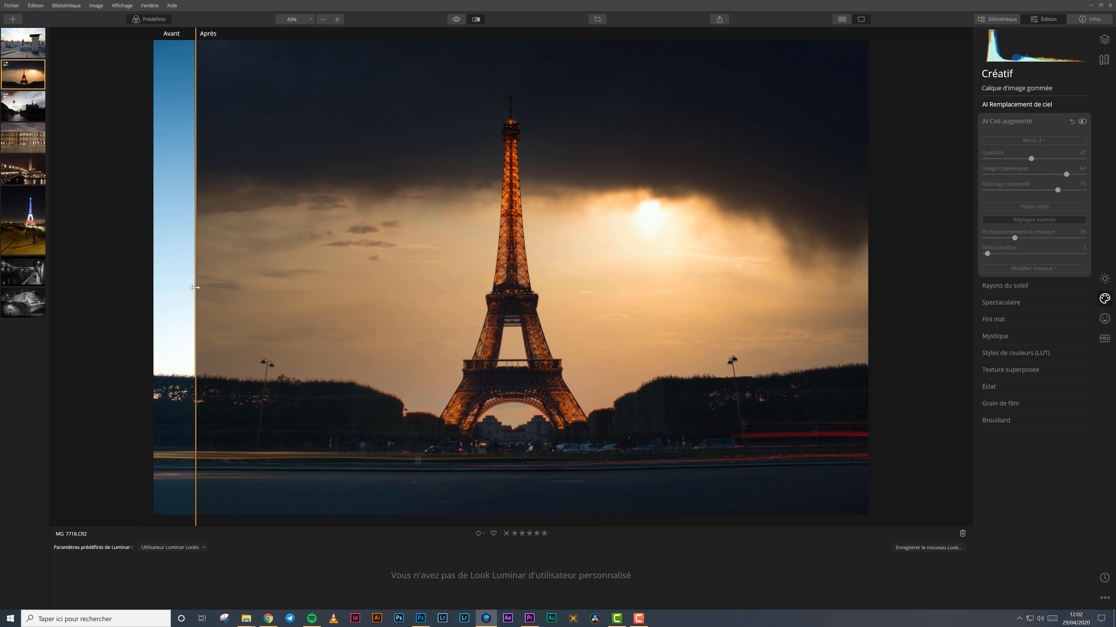
pyautogui.moveTo(169, 283); pyautogui.dragTo(150, 265)
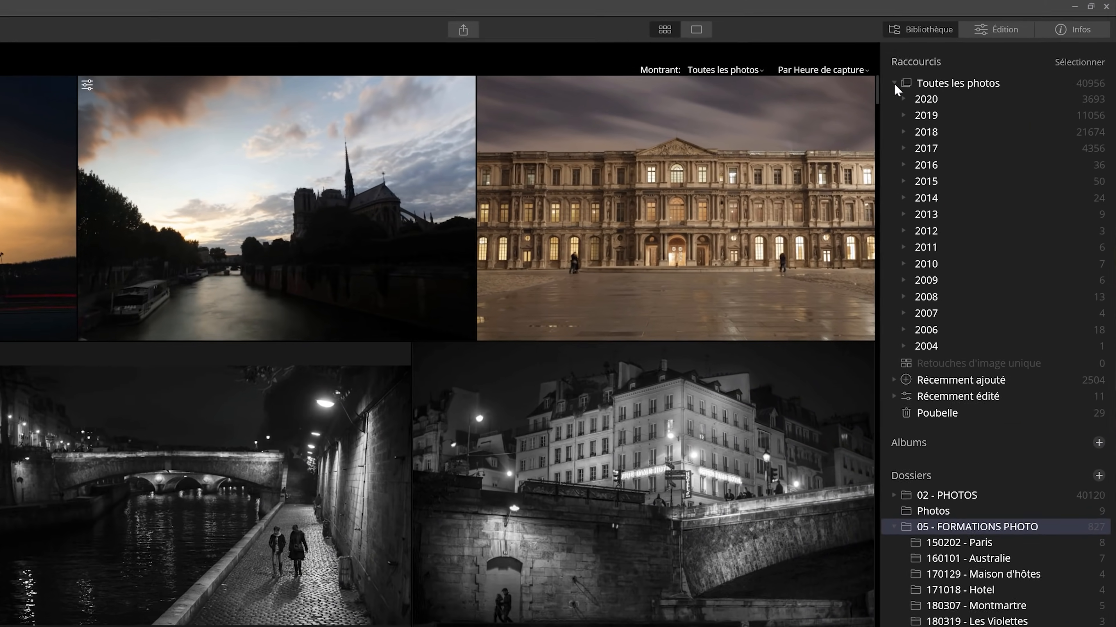
# Collapse the yearly list under Toutes les photos and examine the Récemment ajouté shortcut in the library
pyautogui.click(981, 51)
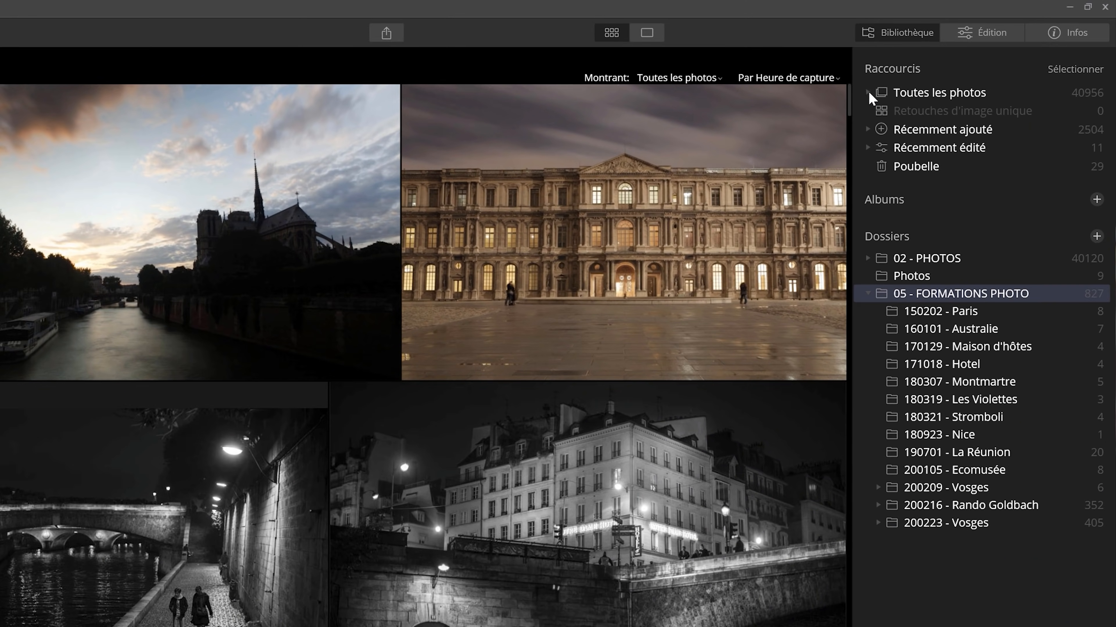
pyautogui.click(872, 132)
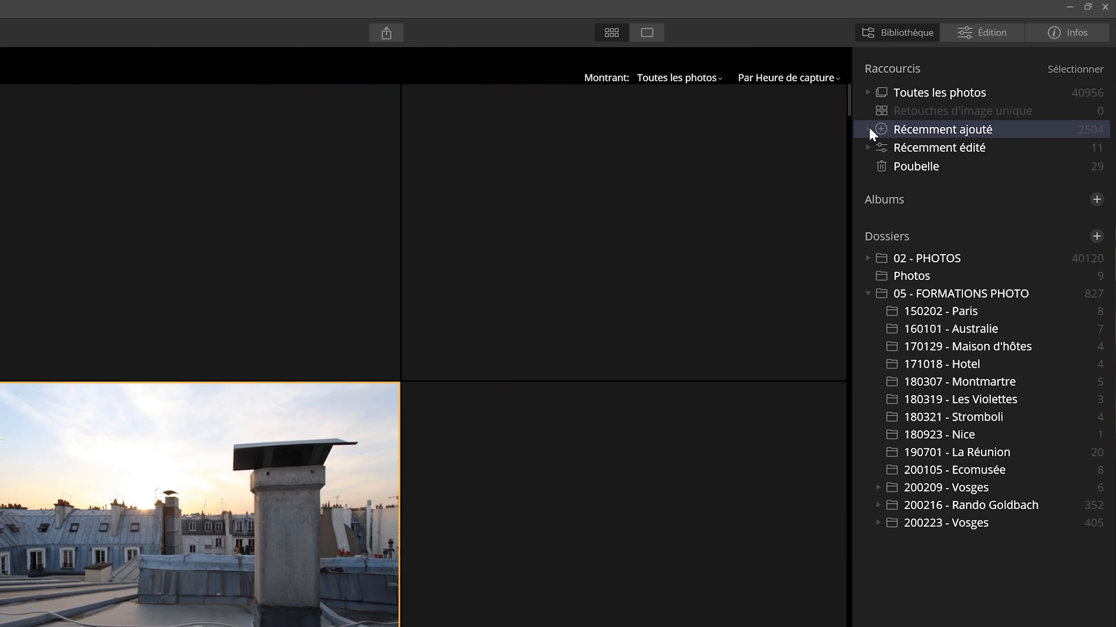
pyautogui.click(869, 129)
pyautogui.click(868, 129)
# Browse the photos in the folders 150202 - Paris, 171018 - Hotel and 200209 - Vosges
pyautogui.click(944, 312)
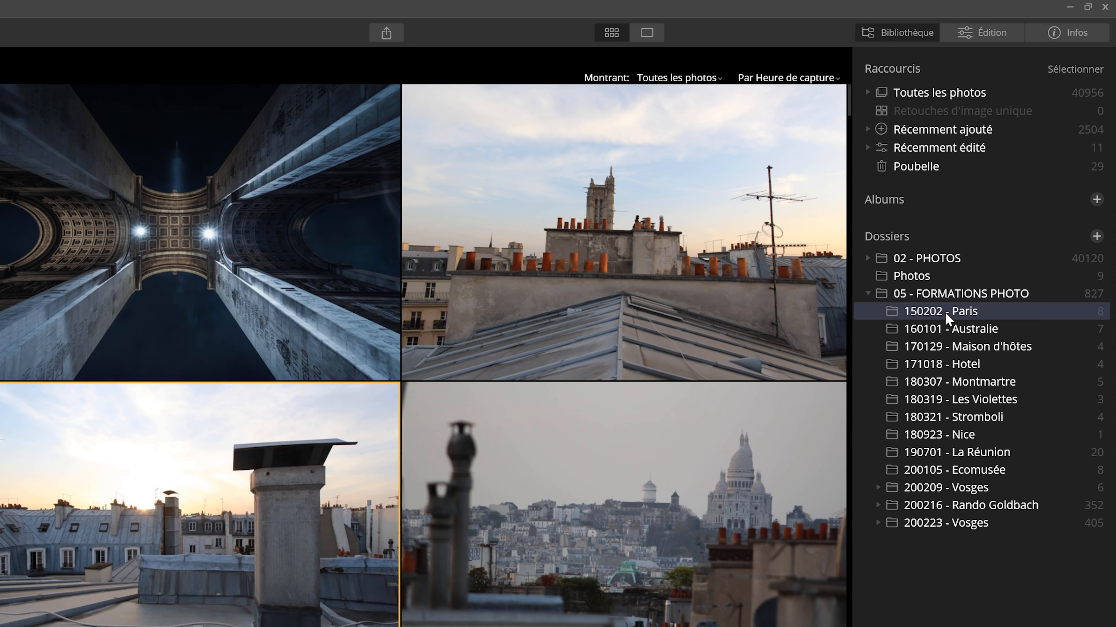
pyautogui.click(948, 363)
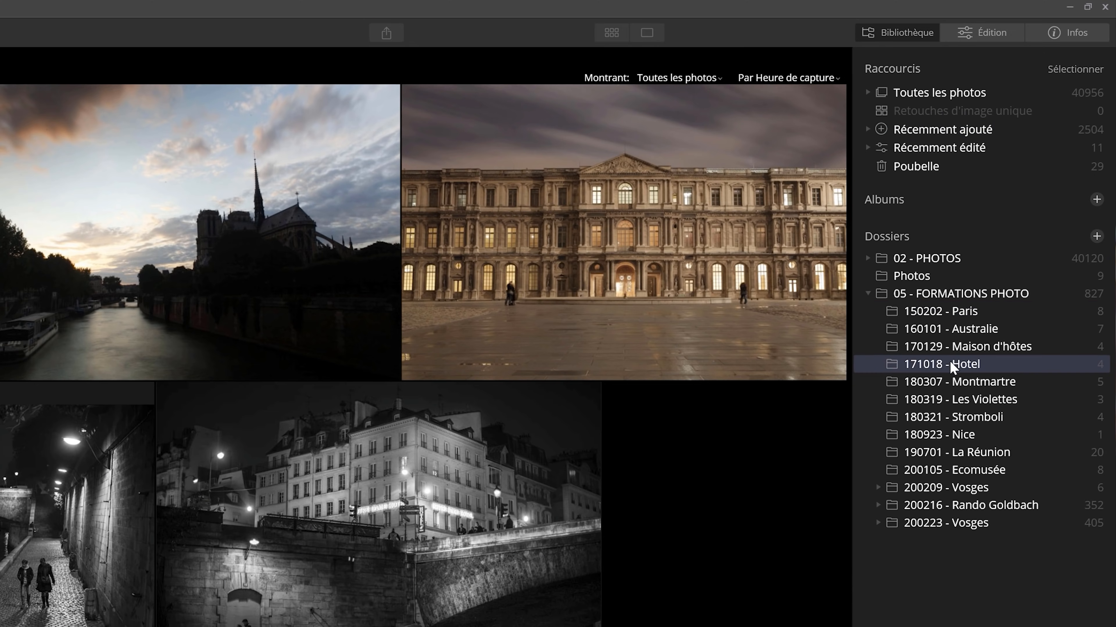
pyautogui.click(944, 487)
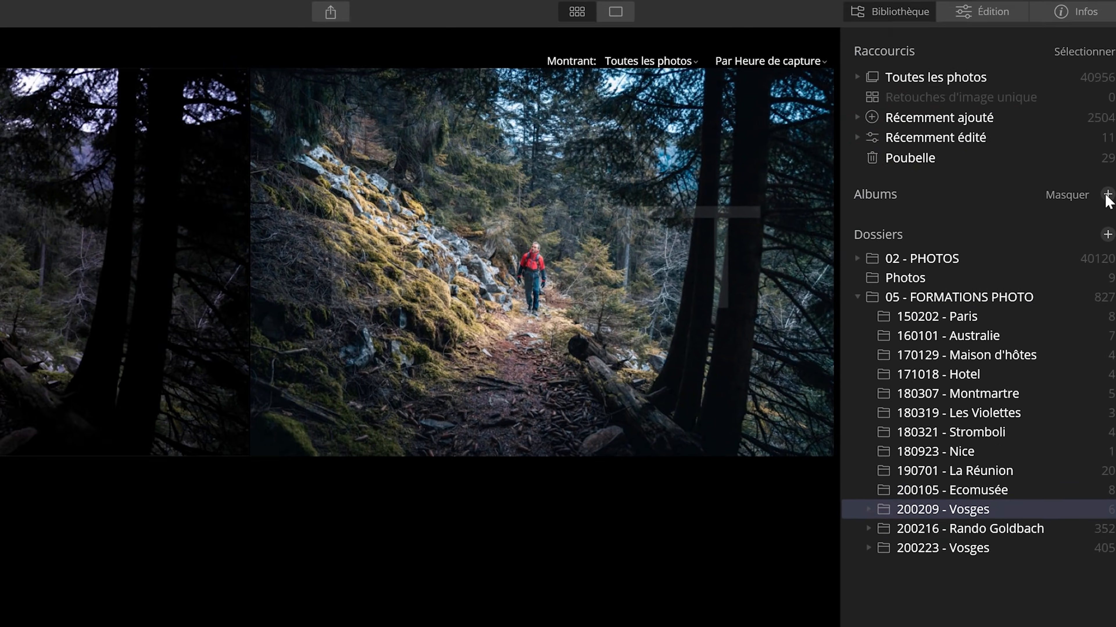
# Create a new album named Paysages
pyautogui.click(1108, 195)
pyautogui.write('Pa')
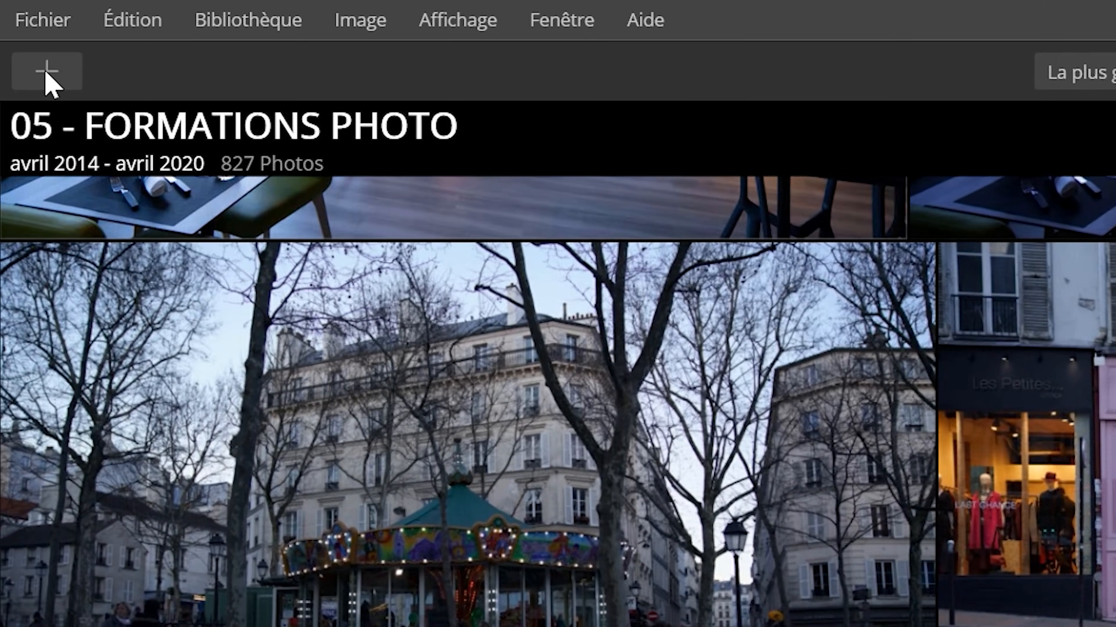
# Open CK1_9954.CR2 from the 150202 - Paris folder for single-image editing
pyautogui.click(13, 19)
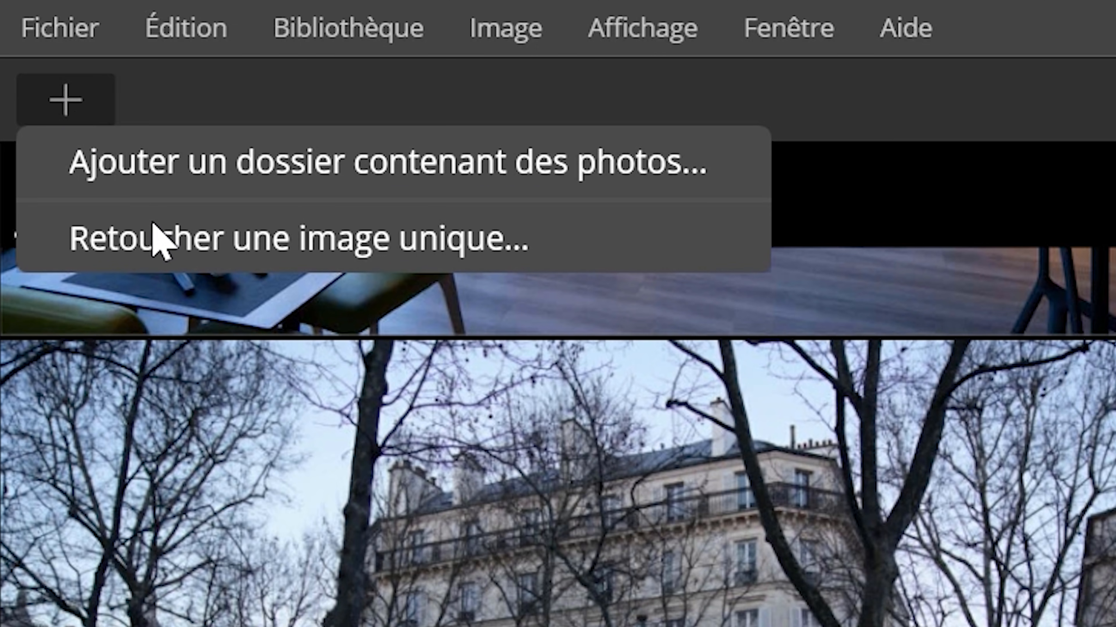
pyautogui.click(387, 250)
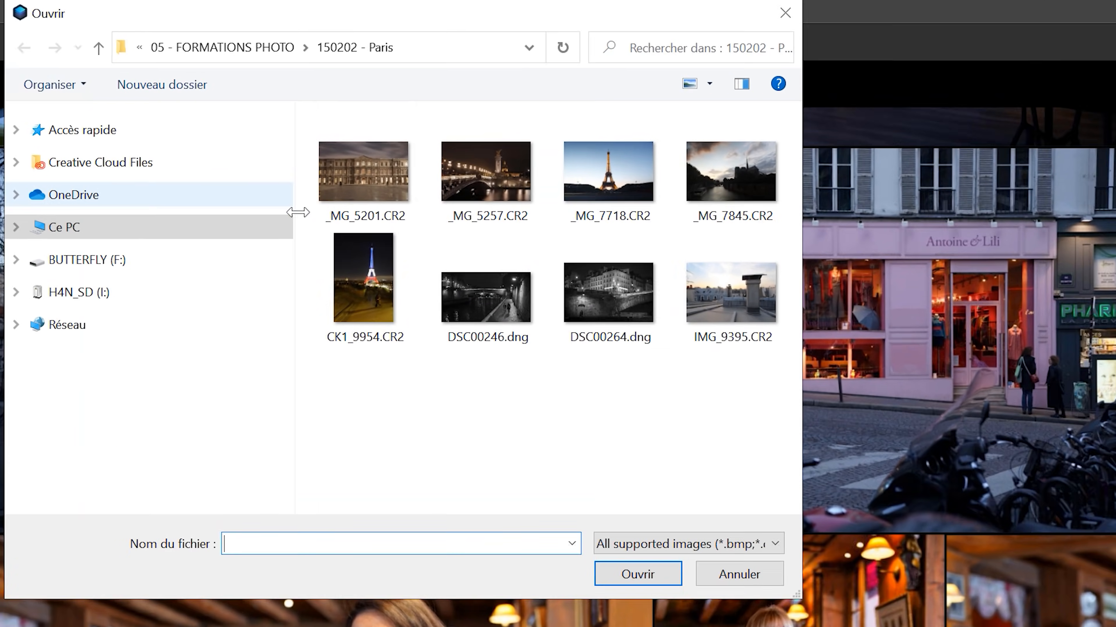
pyautogui.click(324, 265)
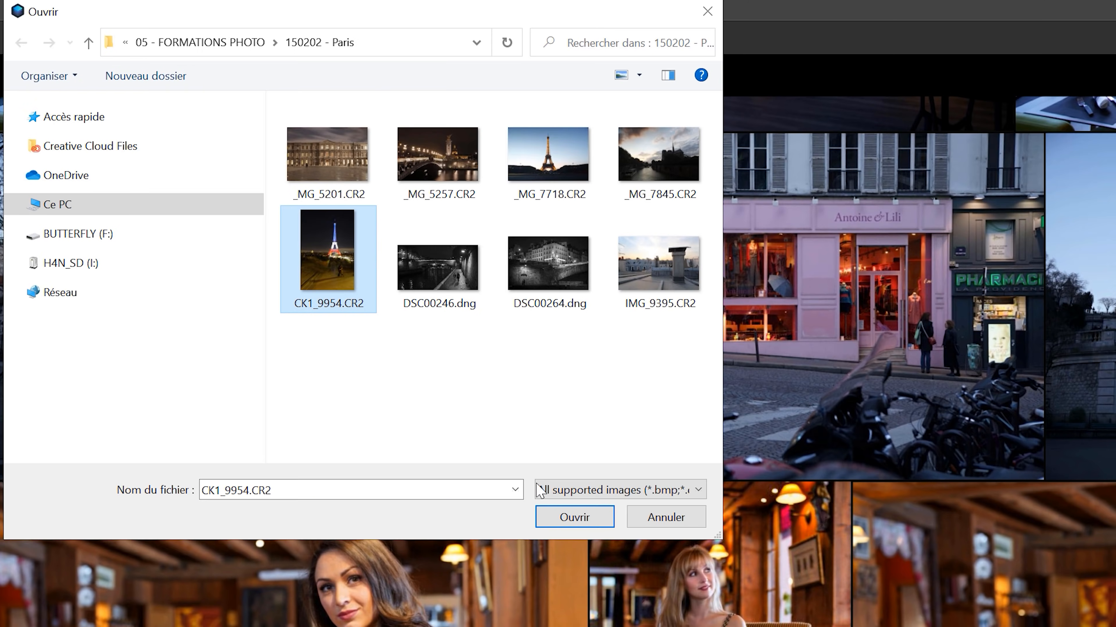
pyautogui.click(573, 520)
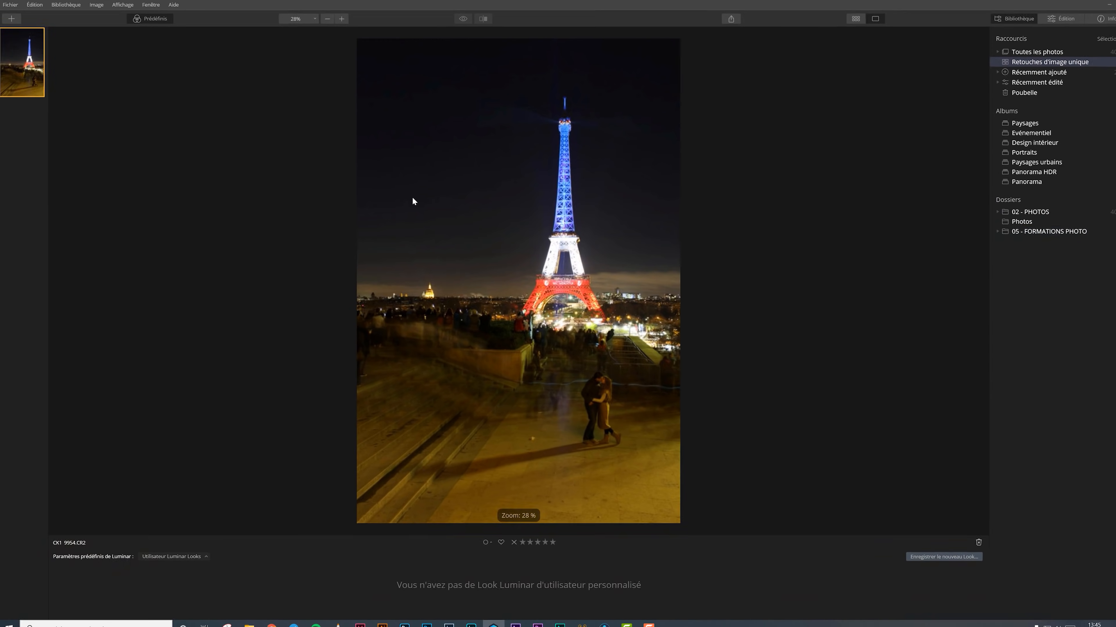
# Open the Rayons du soleil filter and choose a brush mask for the adjustment layer's Lumière settings
pyautogui.click(1034, 241)
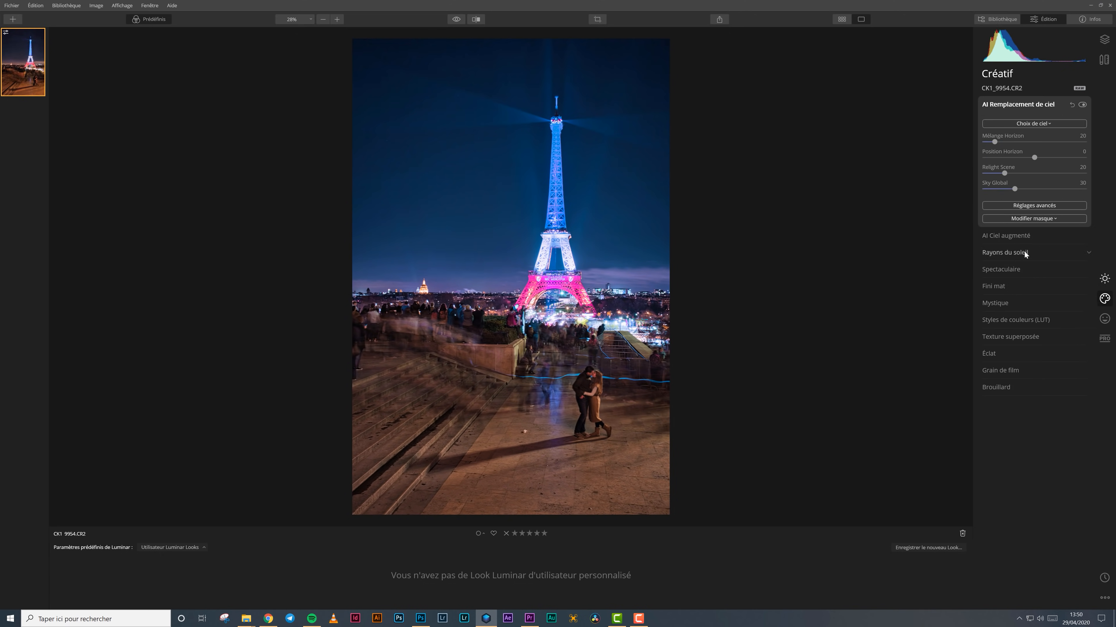
pyautogui.click(1025, 254)
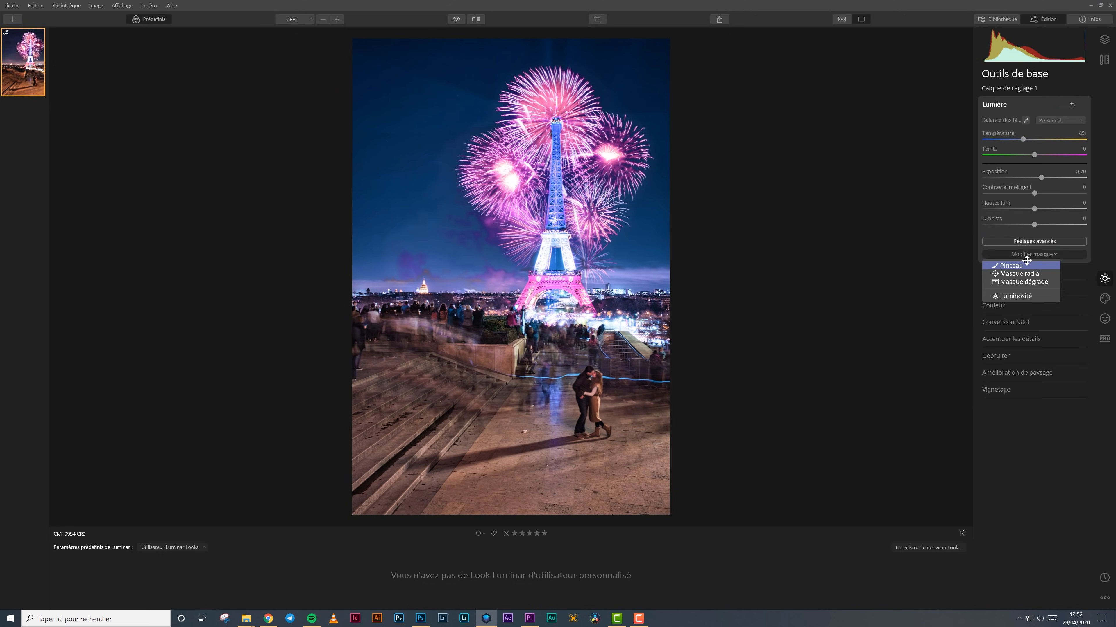
pyautogui.click(1024, 264)
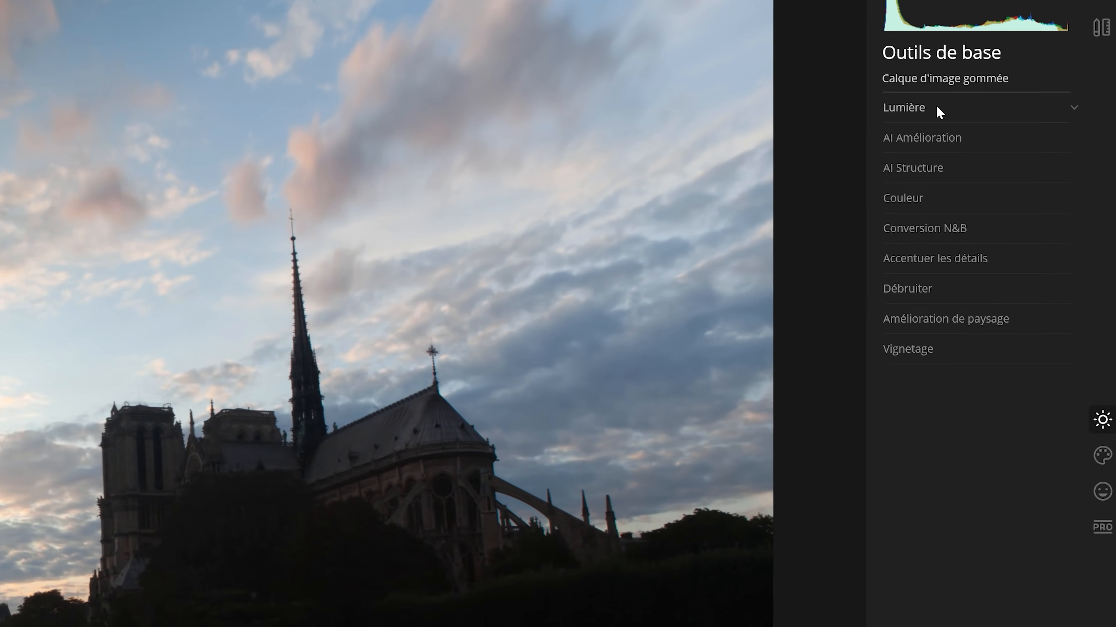
# Try brightening the shadows of the Notre-Dame photo to 81 and reset them
pyautogui.click(1009, 104)
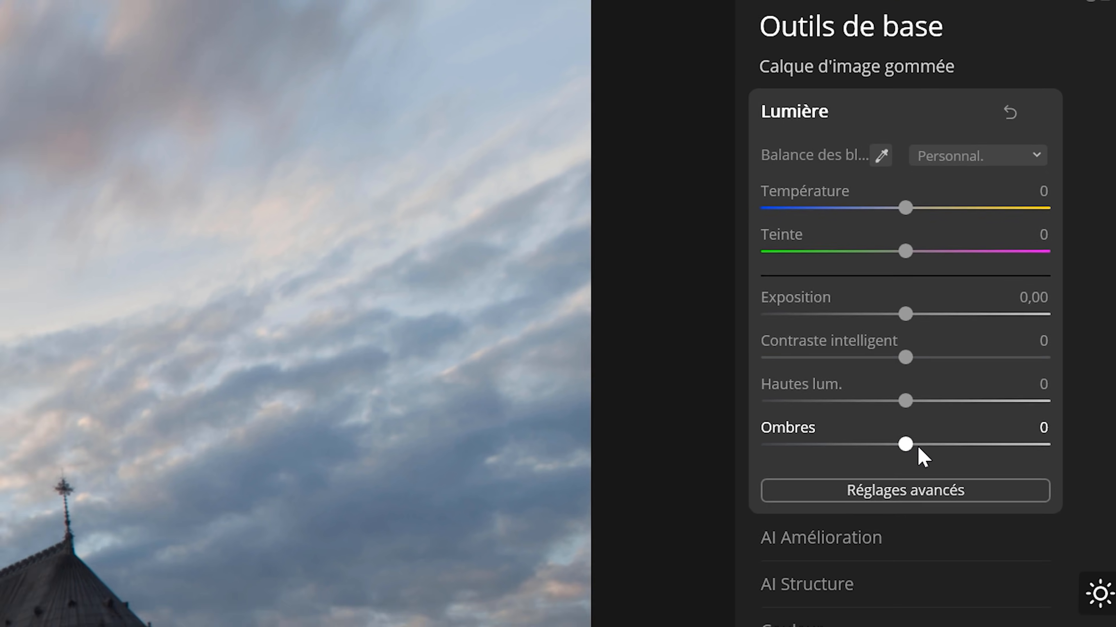
pyautogui.moveTo(905, 444); pyautogui.dragTo(1017, 445)
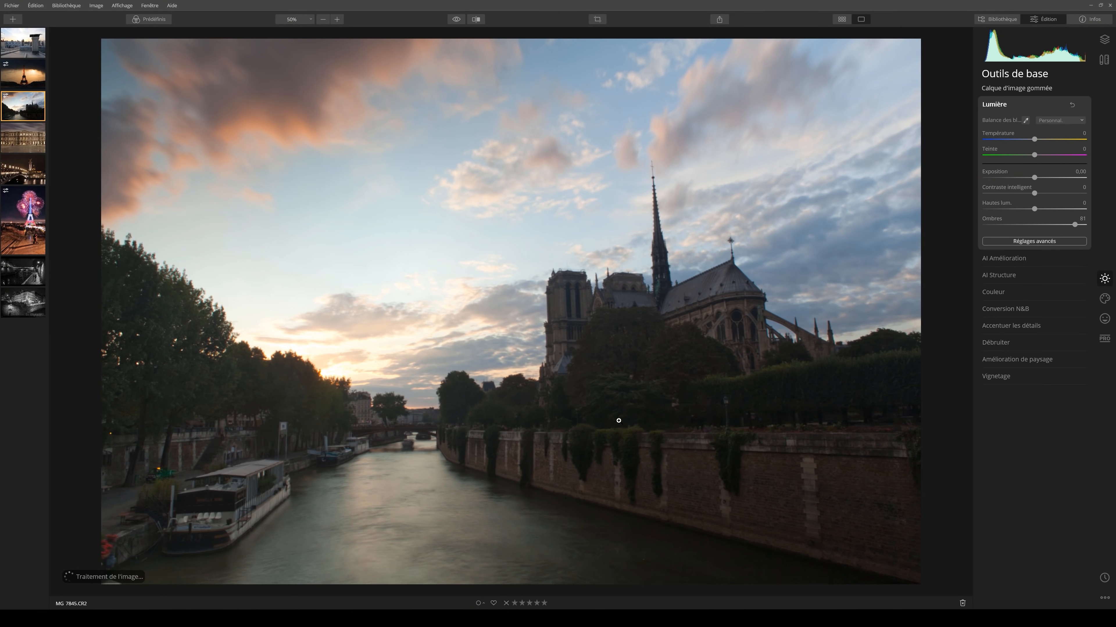
pyautogui.doubleClick(1073, 223)
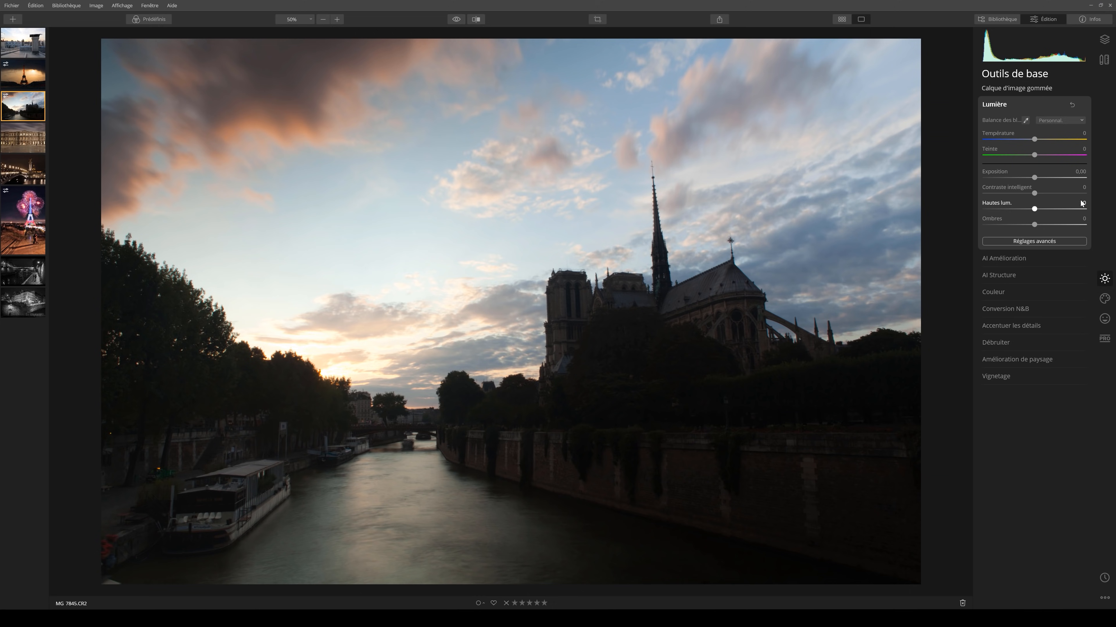
# Apply AI Amélioration to the Notre-Dame photo with AI Accent at 100
pyautogui.click(1011, 255)
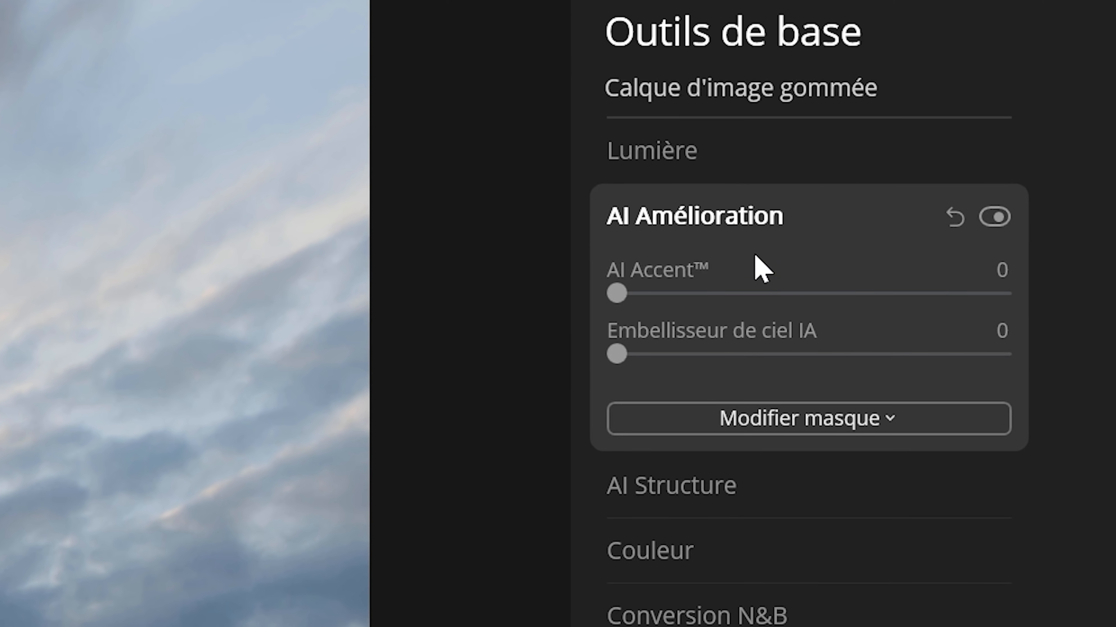
pyautogui.moveTo(630, 290); pyautogui.dragTo(648, 289)
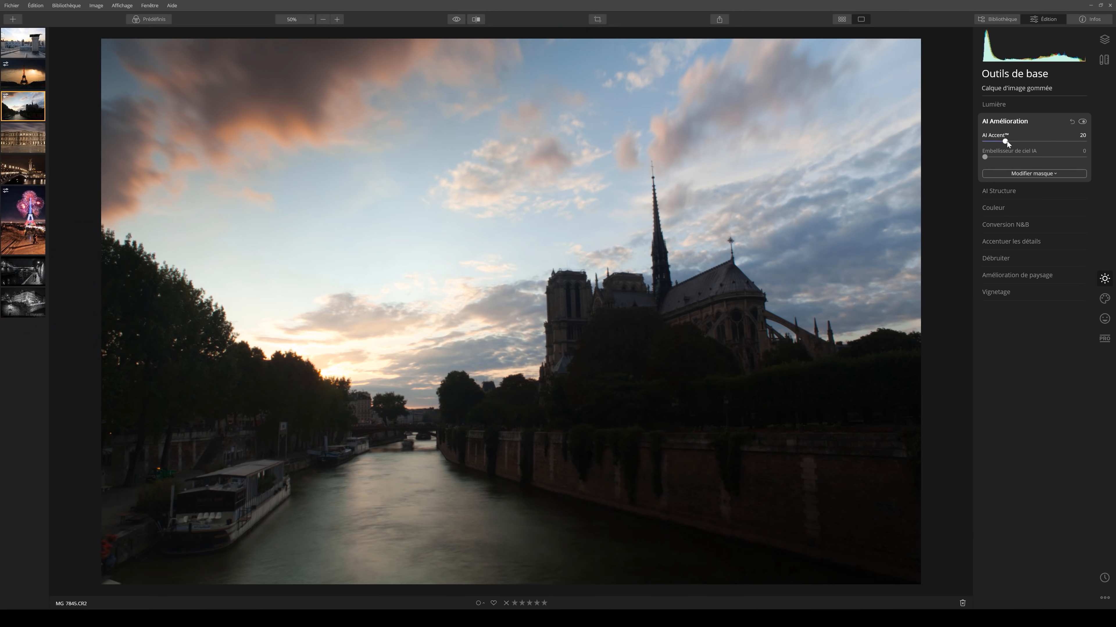
pyautogui.moveTo(1008, 141); pyautogui.dragTo(1084, 141)
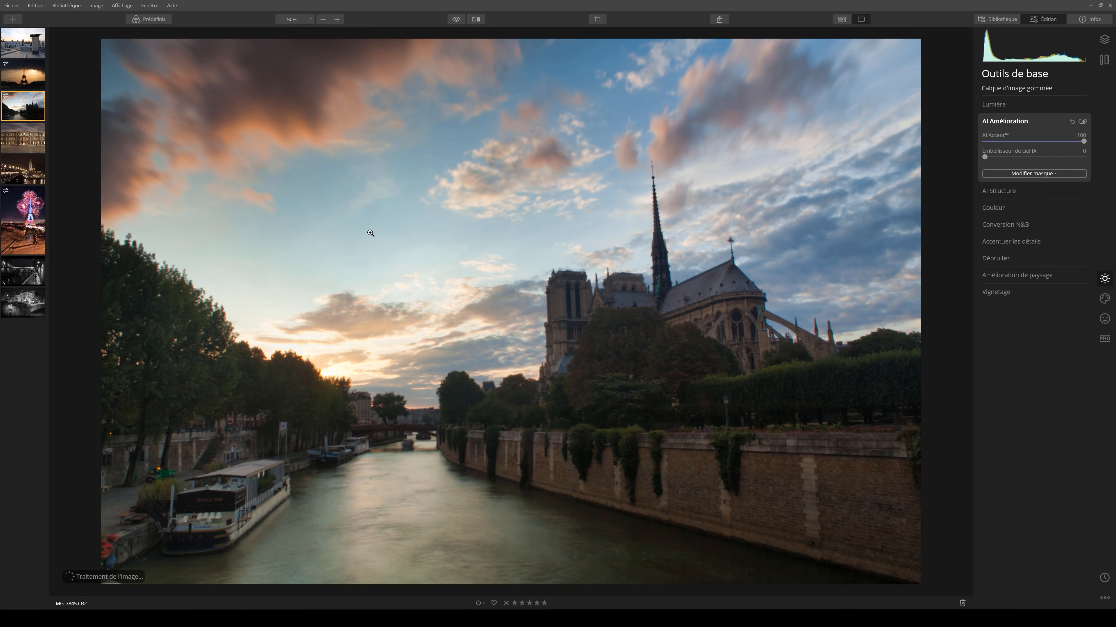
# Compare the Notre-Dame photo before and after by sweeping the split divider across the image
pyautogui.click(475, 19)
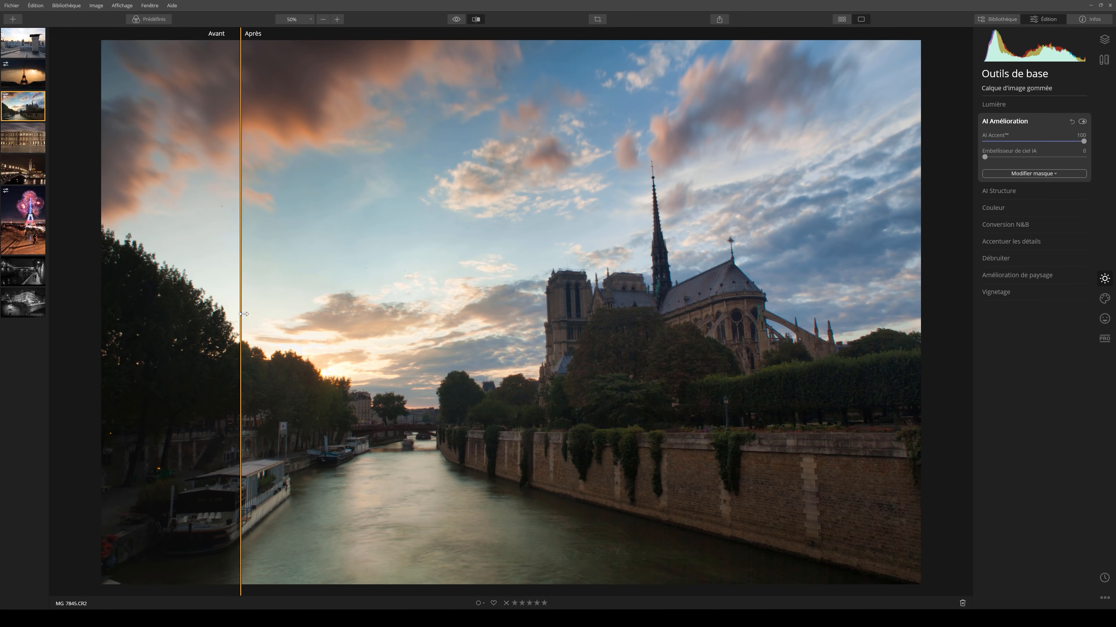
pyautogui.moveTo(239, 284); pyautogui.dragTo(837, 269)
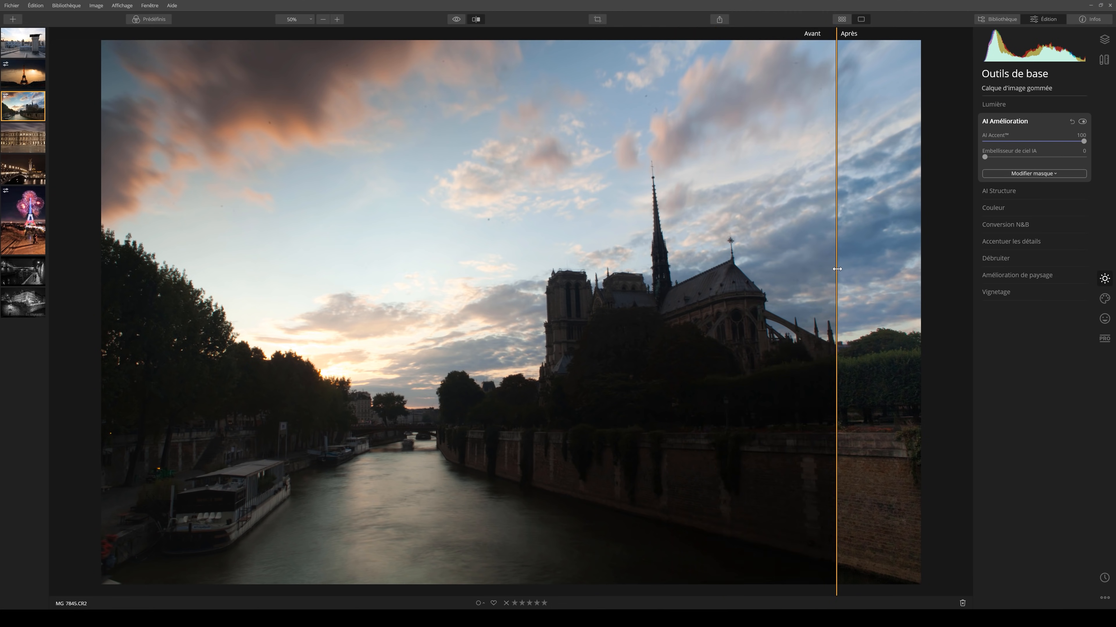
pyautogui.moveTo(837, 269); pyautogui.dragTo(239, 263)
pyautogui.moveTo(586, 262); pyautogui.dragTo(855, 264)
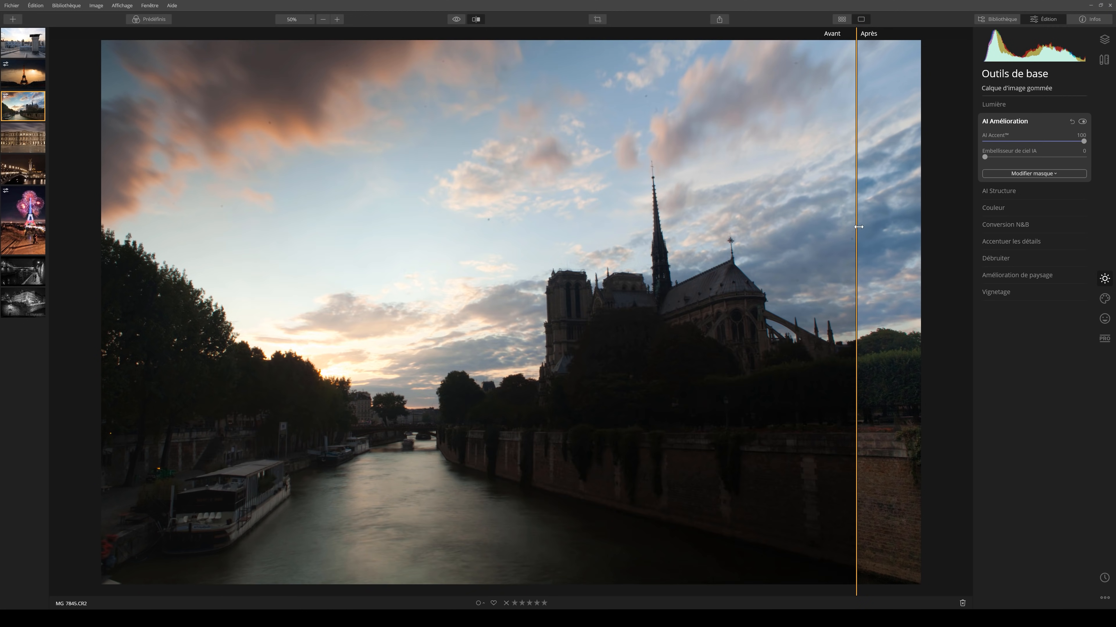
# Examine the AI Accent effect on the Notre-Dame photo in the split before/after view and close the comparison
pyautogui.moveTo(856, 226); pyautogui.dragTo(654, 235)
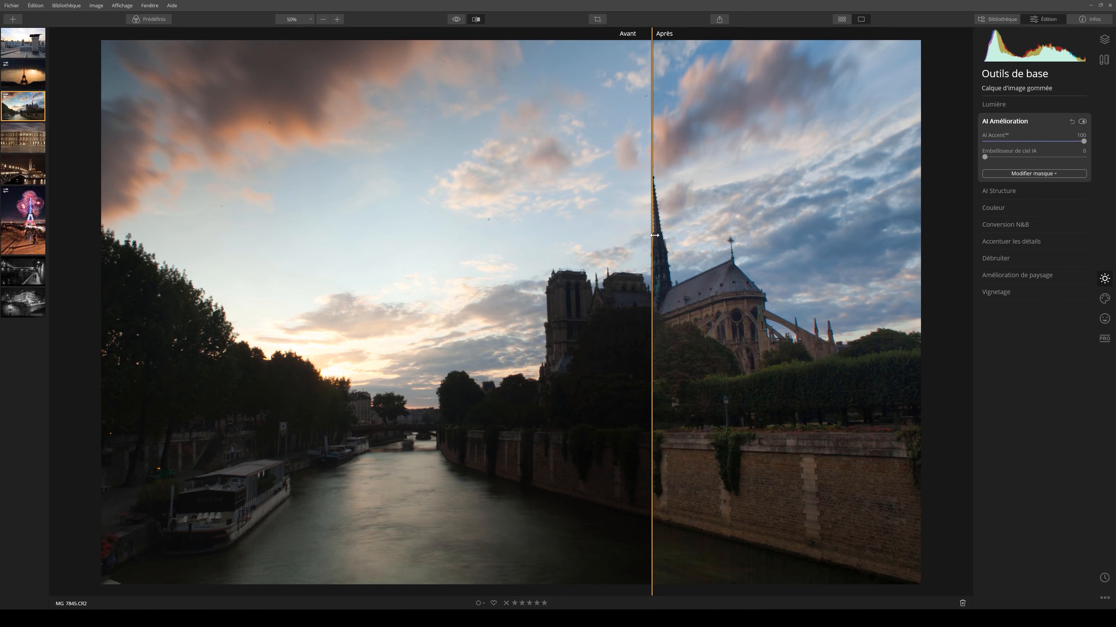
pyautogui.moveTo(654, 235); pyautogui.dragTo(725, 247)
pyautogui.click(1101, 62)
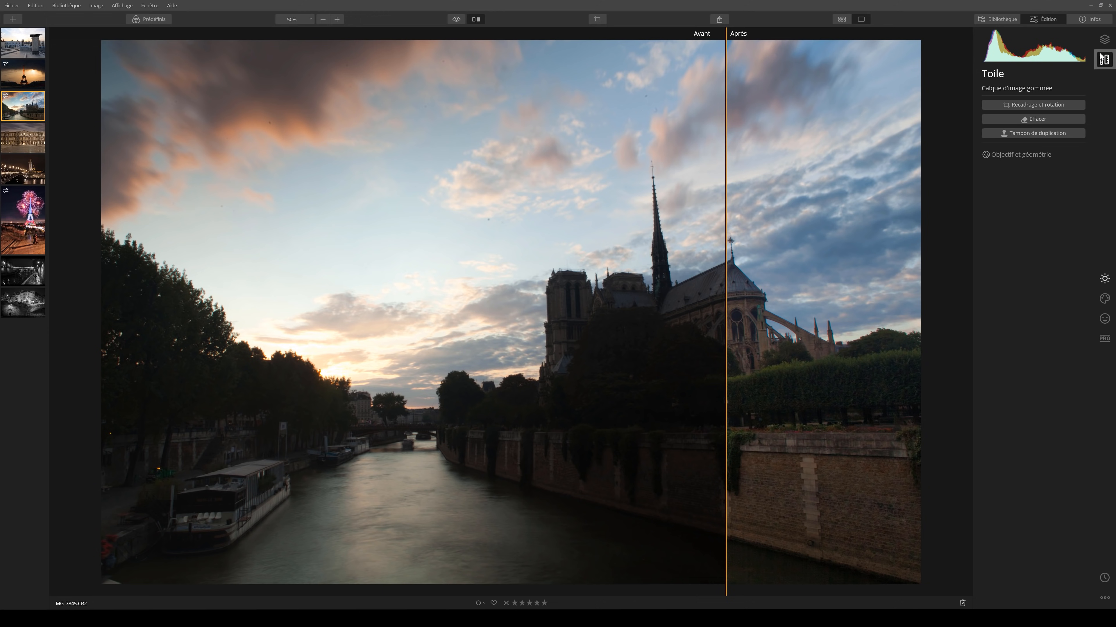
pyautogui.click(1104, 278)
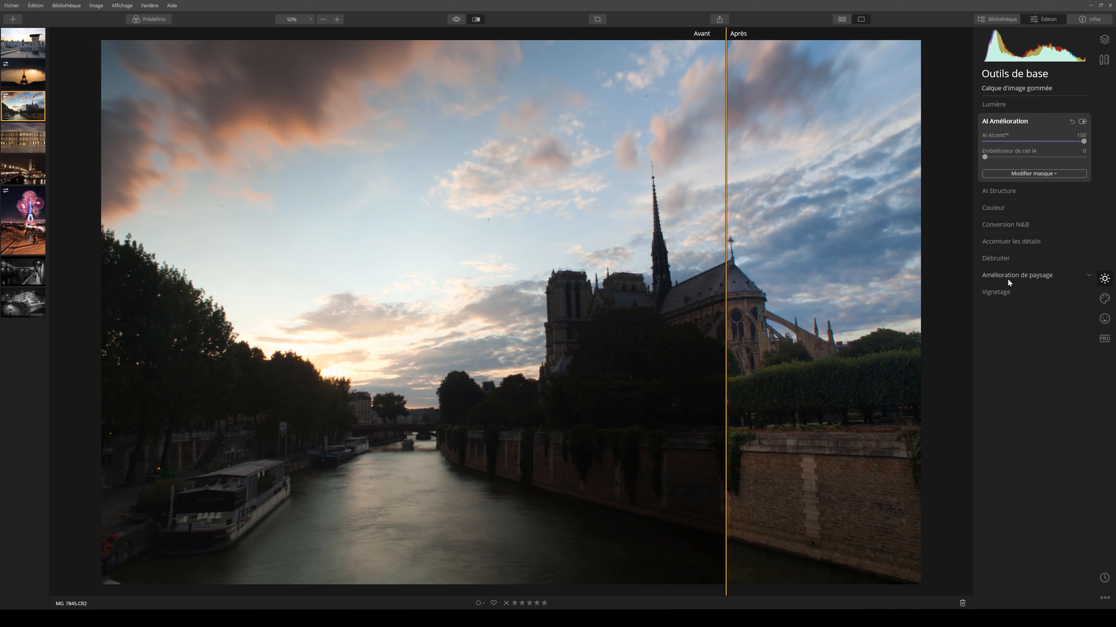
pyautogui.moveTo(727, 268); pyautogui.dragTo(212, 279)
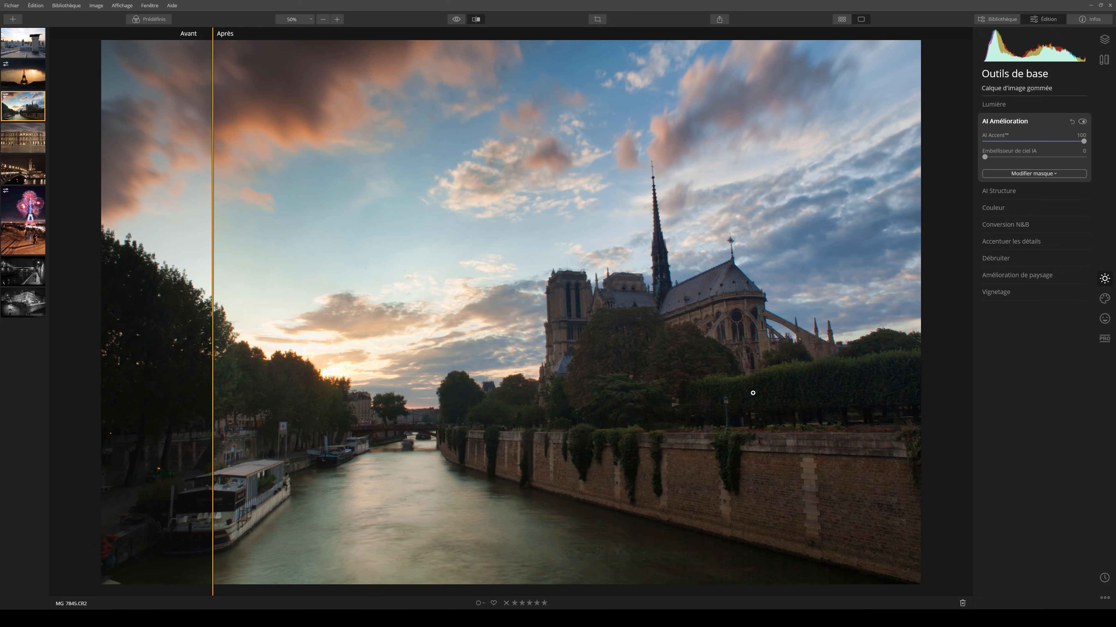
pyautogui.moveTo(211, 347); pyautogui.dragTo(214, 321)
pyautogui.click(475, 20)
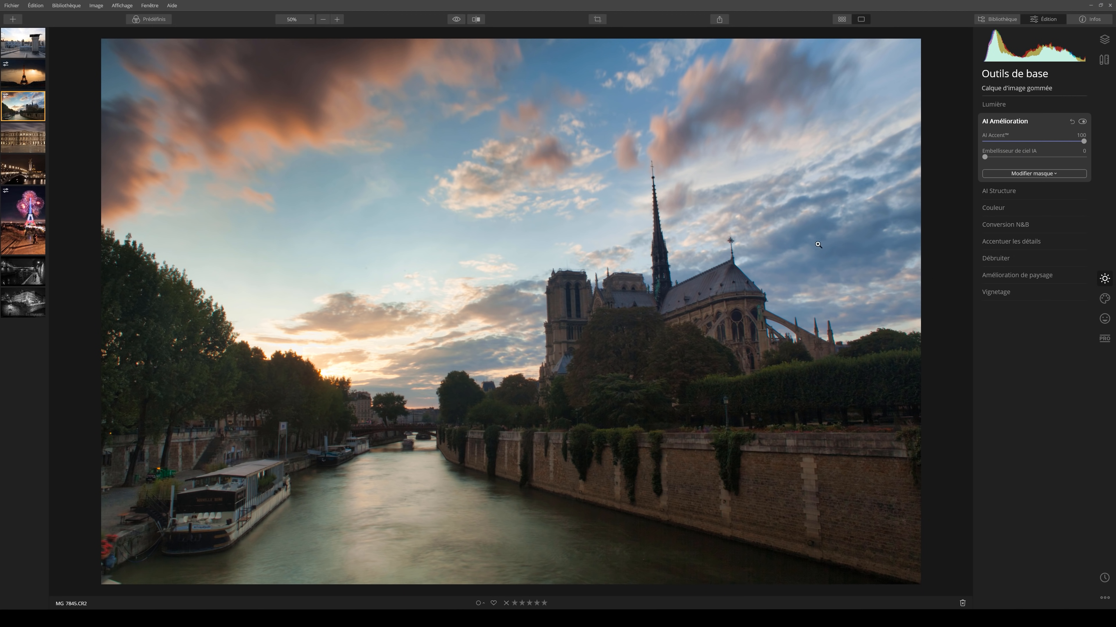
# Set Embellisseur de ciel IA to 30 and the AI Structure Quantité to 70 on the Notre-Dame photo
pyautogui.moveTo(995, 157); pyautogui.dragTo(1013, 156)
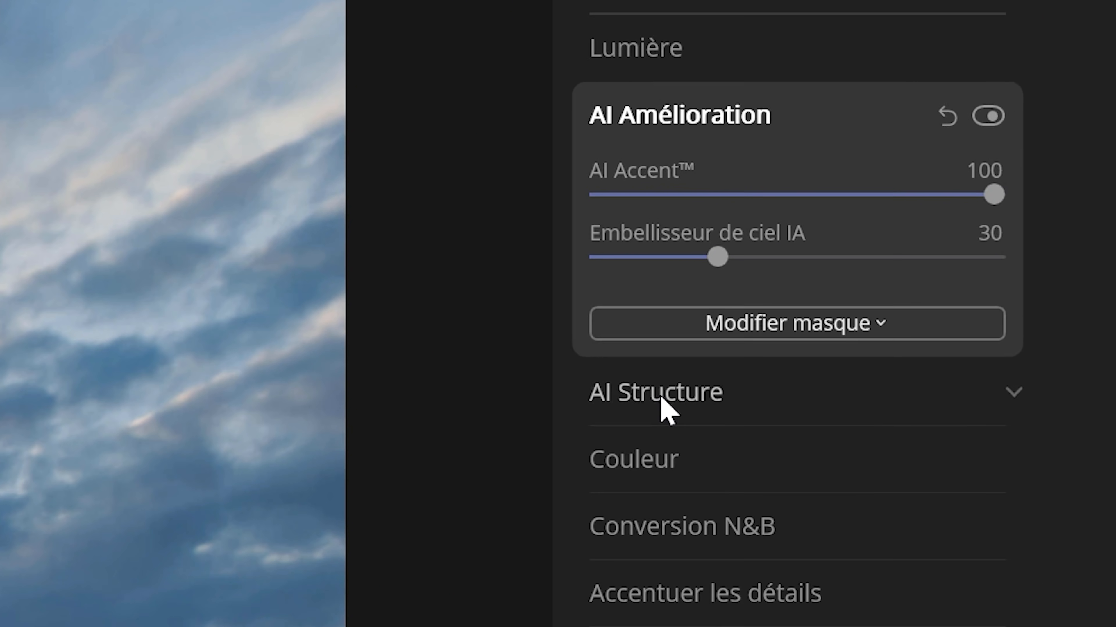
pyautogui.click(661, 399)
pyautogui.click(796, 258)
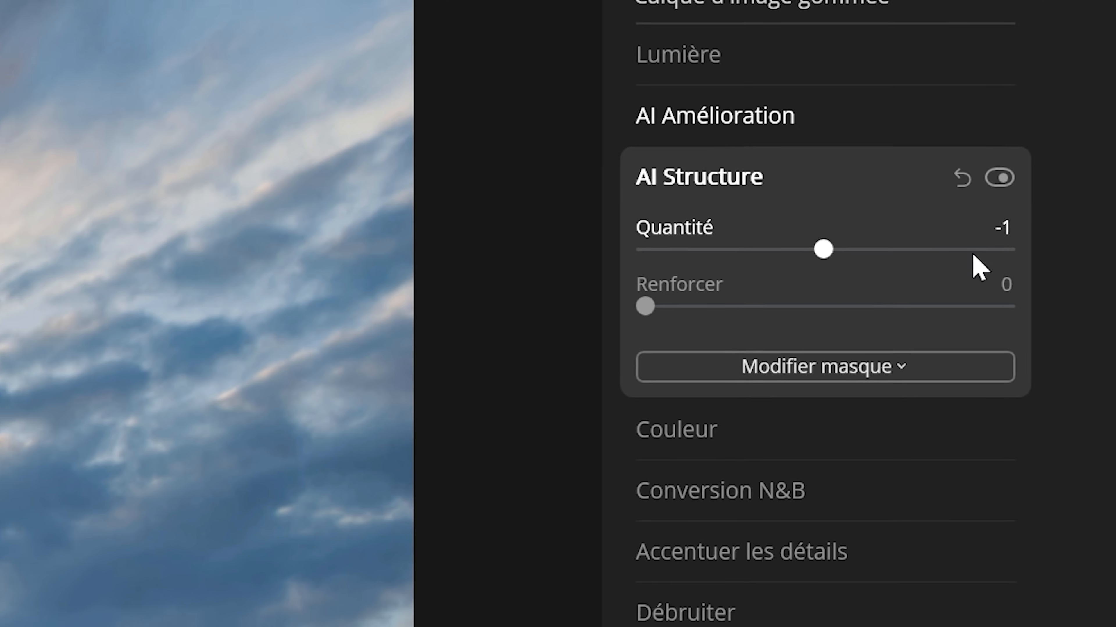
pyautogui.moveTo(818, 251); pyautogui.dragTo(922, 250)
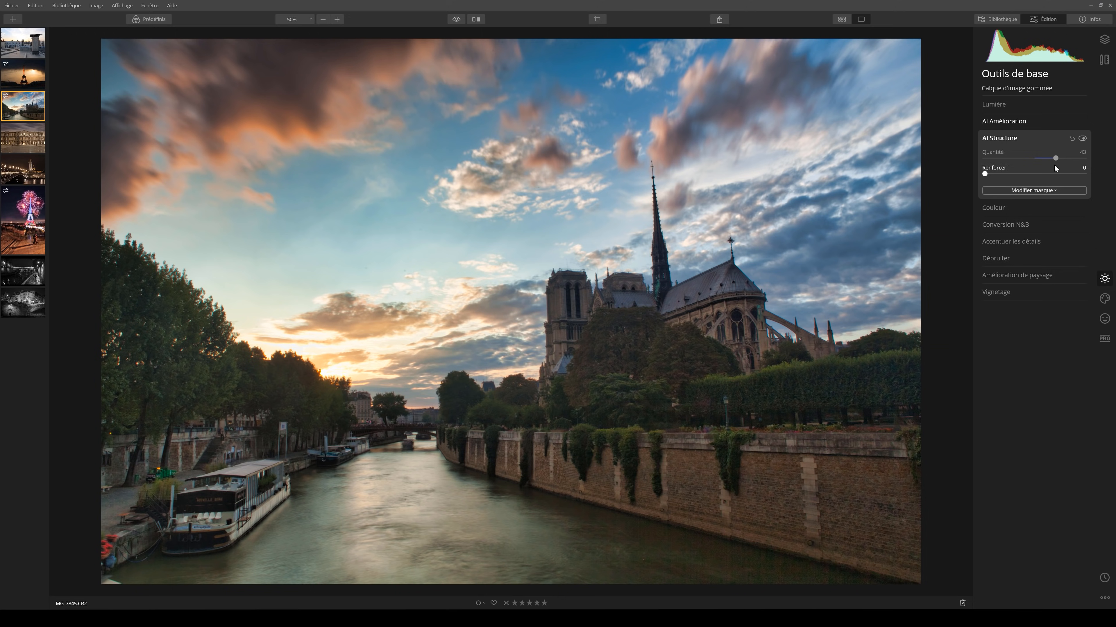
pyautogui.moveTo(1056, 159)
pyautogui.mouseDown()
pyautogui.moveTo(1079, 162)
pyautogui.moveTo(1070, 157)
pyautogui.mouseUp()
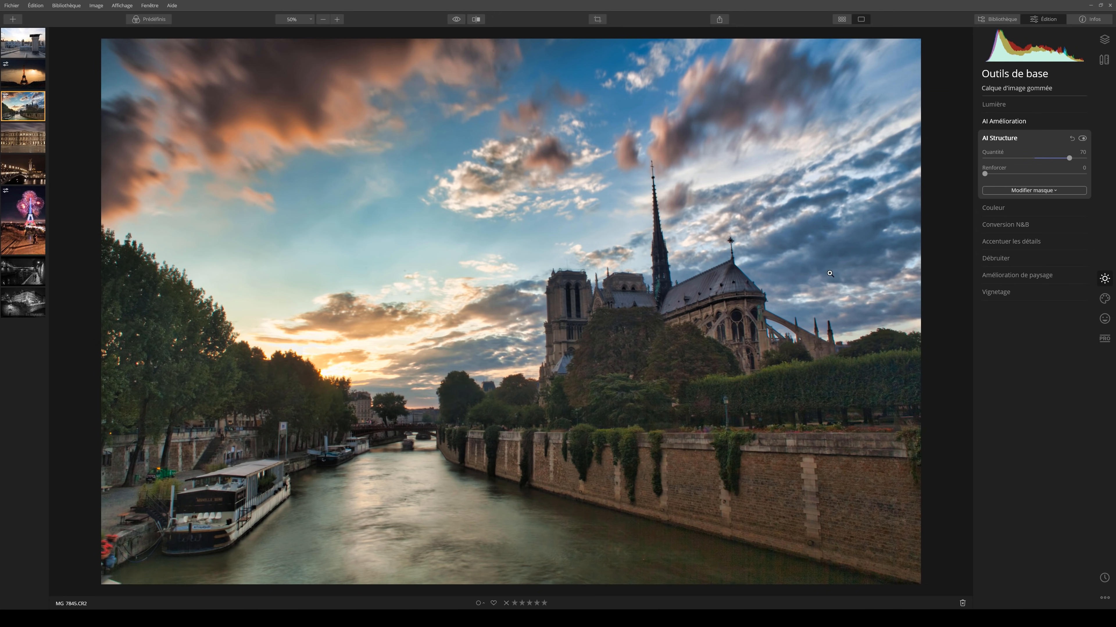
# Compare the sky and structure enhancements with the original photo and review the AI Amélioration and AI Structure settings
pyautogui.click(476, 20)
pyautogui.moveTo(217, 347); pyautogui.dragTo(365, 325)
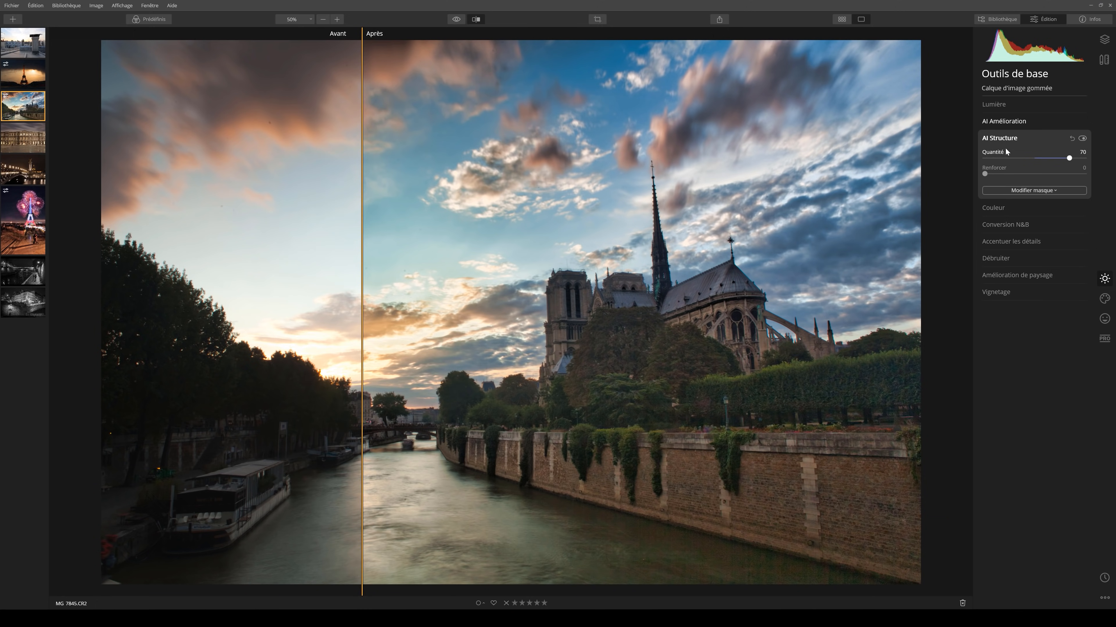
pyautogui.click(482, 20)
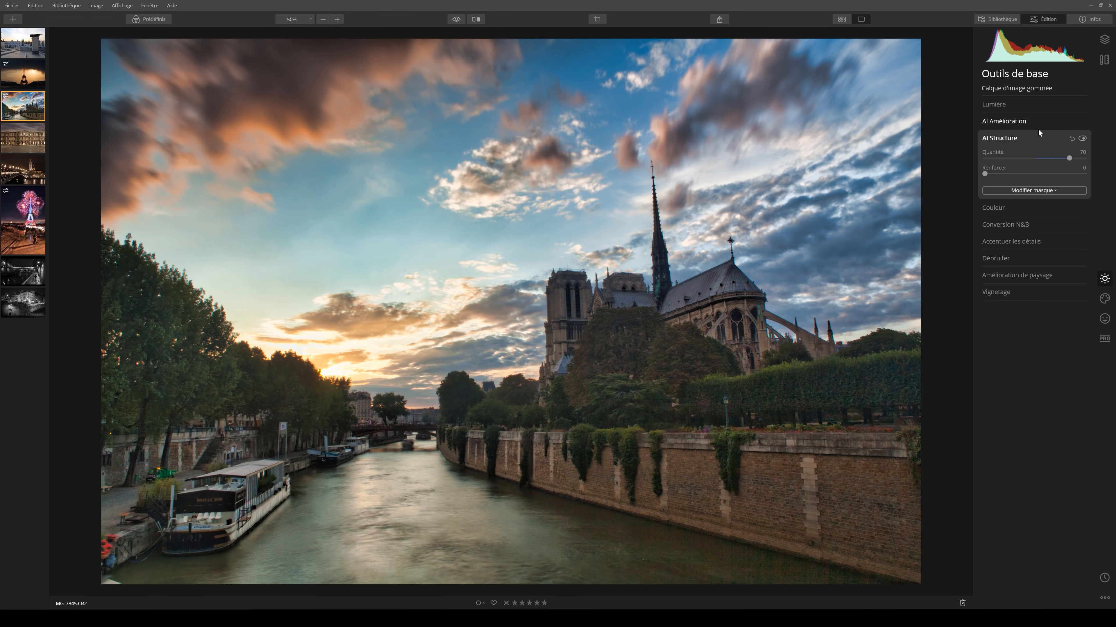
pyautogui.click(1017, 118)
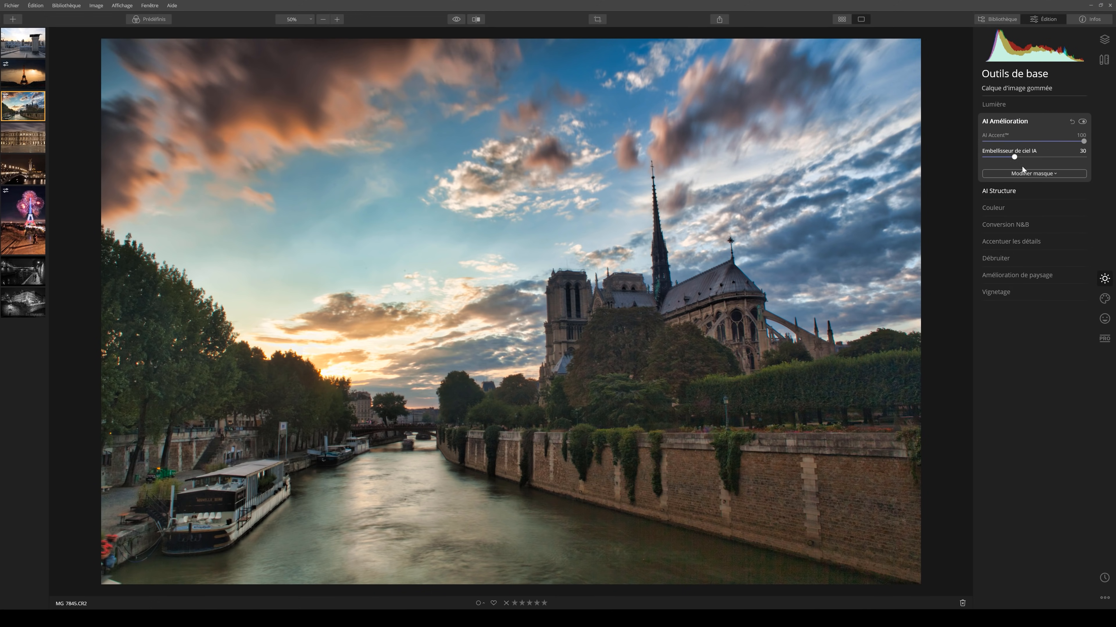
pyautogui.click(1016, 190)
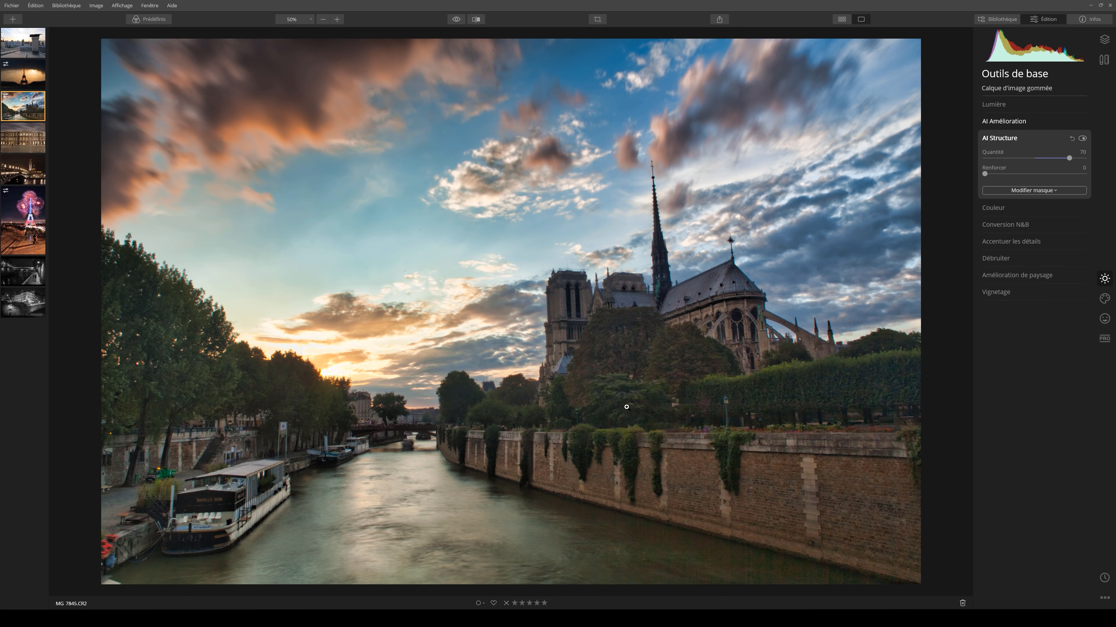
pyautogui.click(457, 20)
# Try the Heure dorée effect of Amélioration de paysage at 50 and higher, and reset it
pyautogui.click(1022, 275)
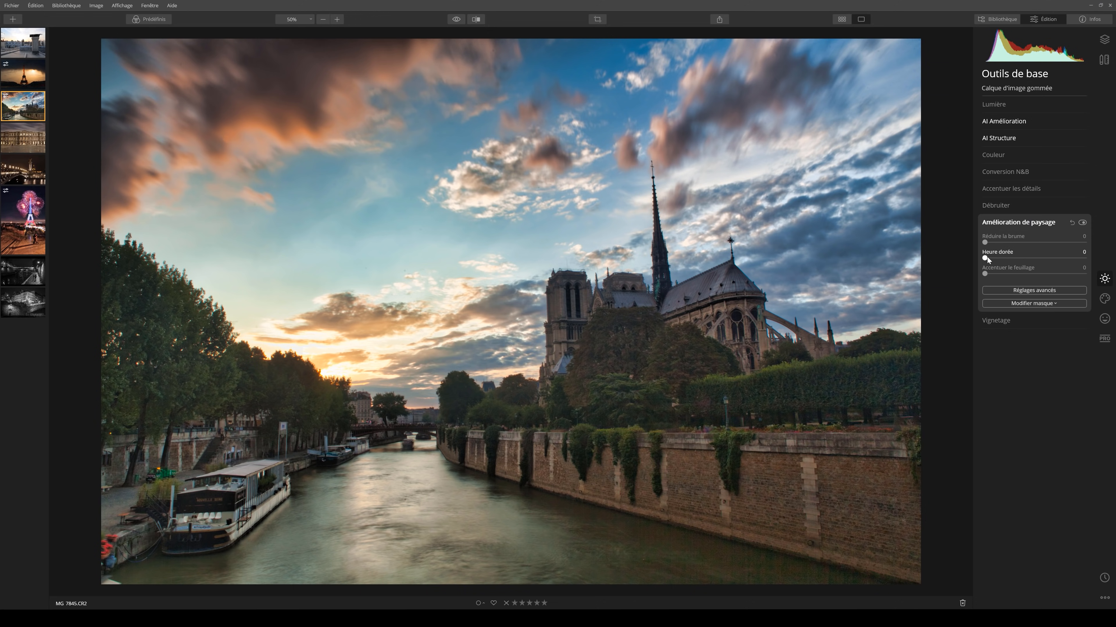
pyautogui.moveTo(991, 259); pyautogui.dragTo(1036, 258)
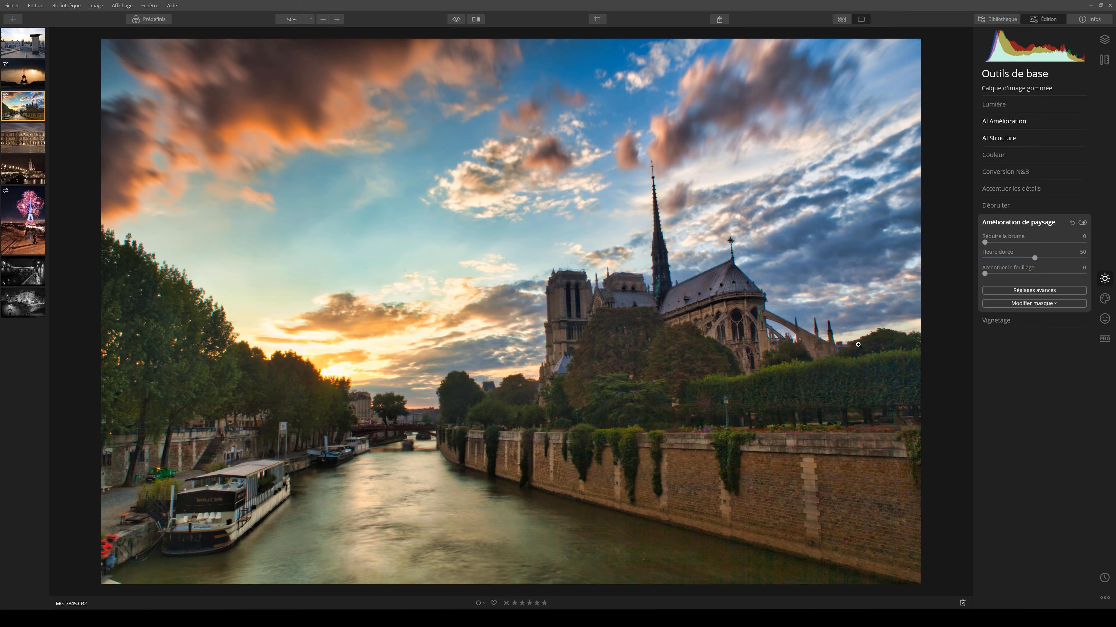
pyautogui.moveTo(1036, 259); pyautogui.dragTo(1059, 258)
pyautogui.doubleClick(1007, 259)
# Try warming the photo with a Lumière Température of 37 and reset it
pyautogui.click(1002, 104)
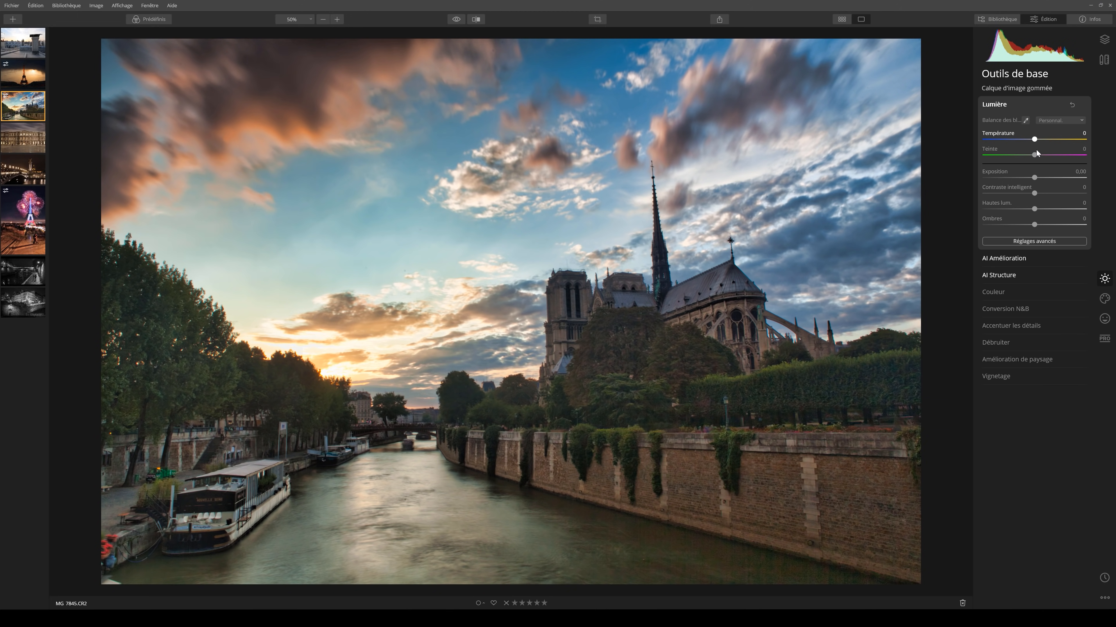
pyautogui.moveTo(1039, 140); pyautogui.dragTo(1053, 140)
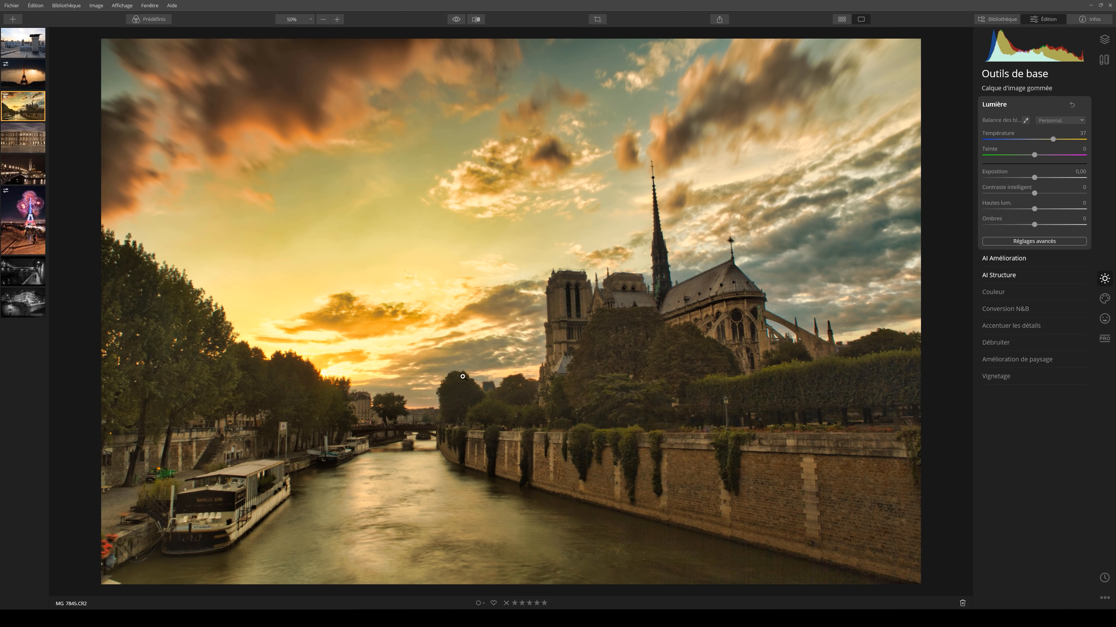
pyautogui.doubleClick(1053, 139)
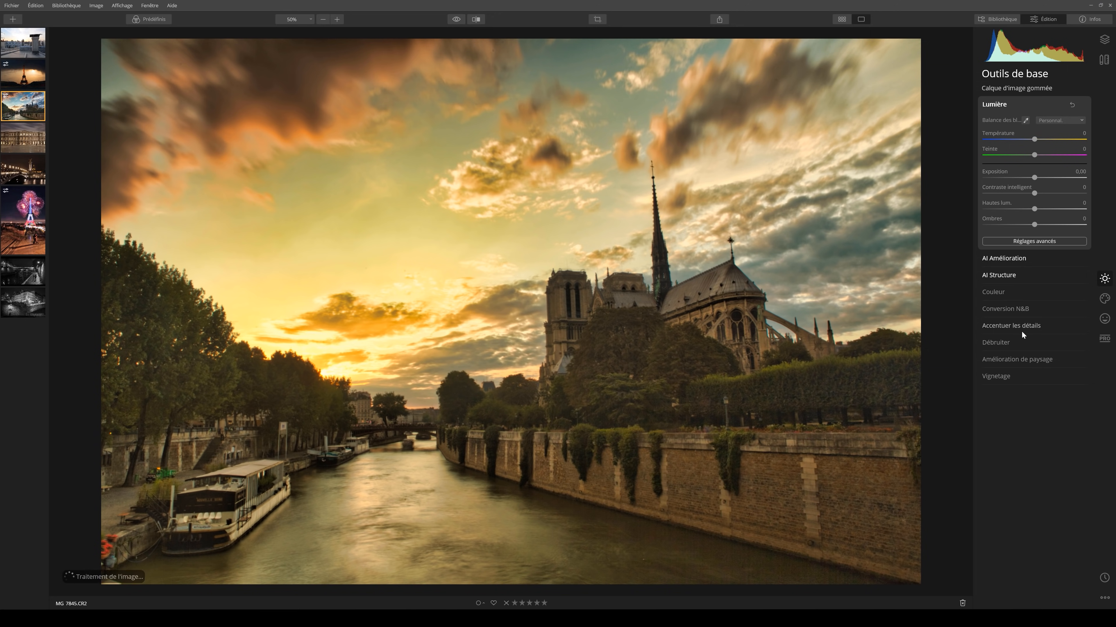
# Set Heure dorée to 45 in Amélioration de paysage and check the effect by switching the filter off and on
pyautogui.click(1015, 359)
pyautogui.moveTo(985, 258); pyautogui.dragTo(1031, 261)
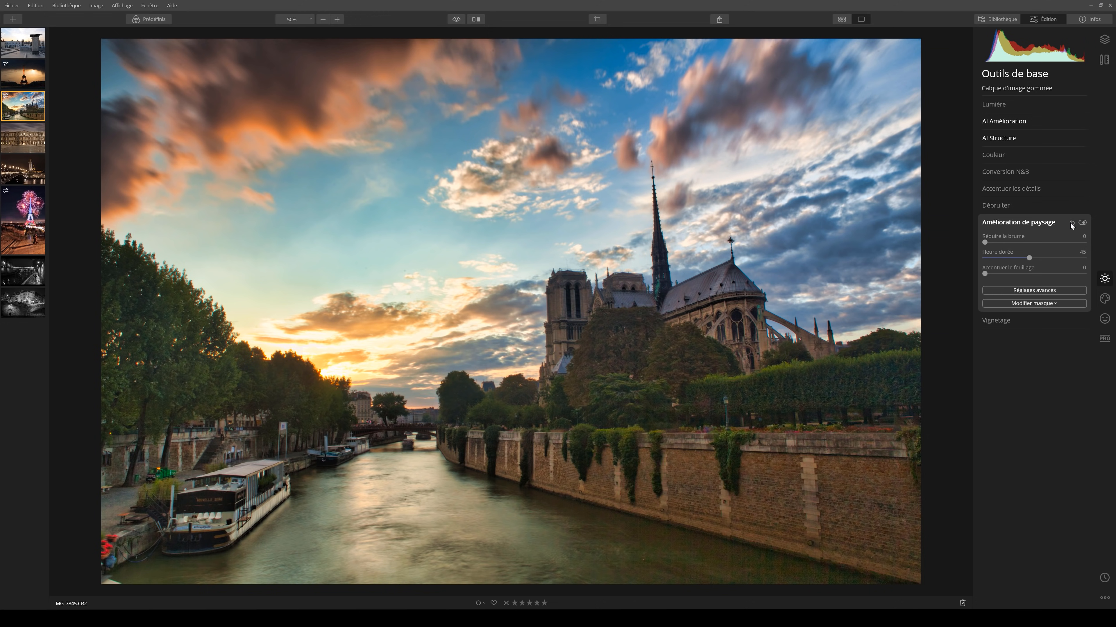
pyautogui.click(1083, 222)
pyautogui.click(1083, 223)
# Set Accentuer le feuillage to 26 and Teinte feuillage to -84, and compare the photo with the filter off and on
pyautogui.click(1045, 288)
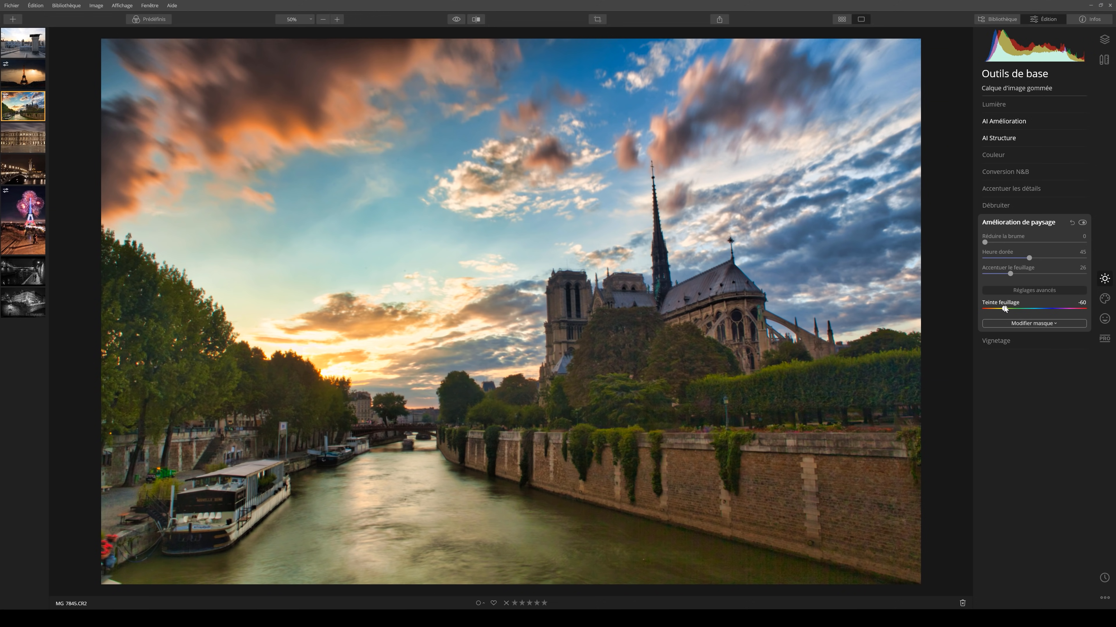
pyautogui.moveTo(1005, 307); pyautogui.dragTo(992, 309)
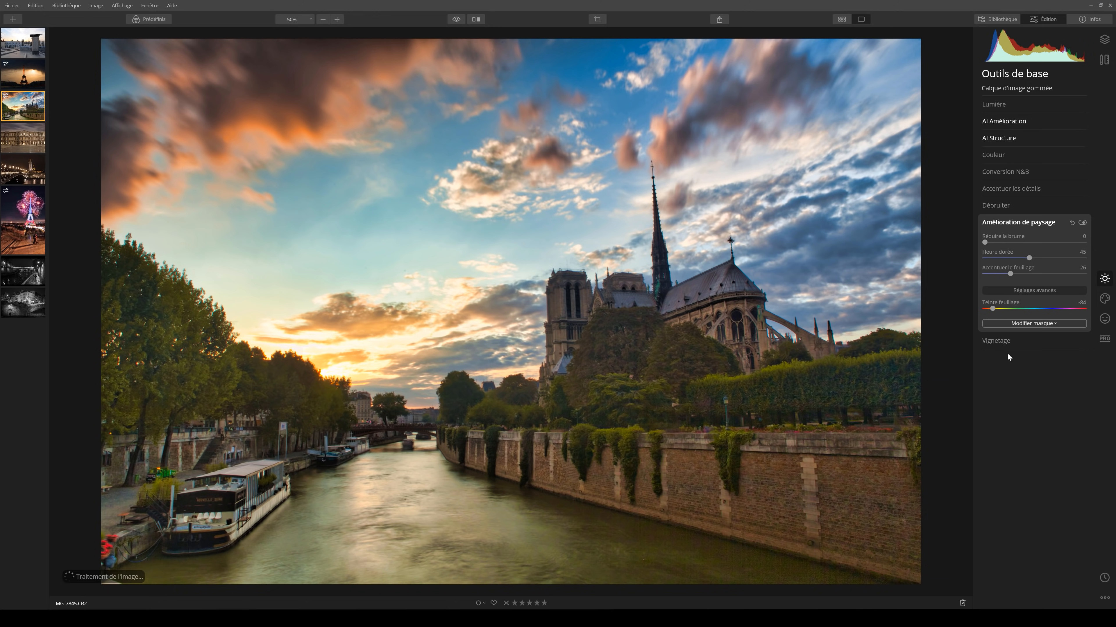
pyautogui.click(1082, 223)
pyautogui.click(1082, 223)
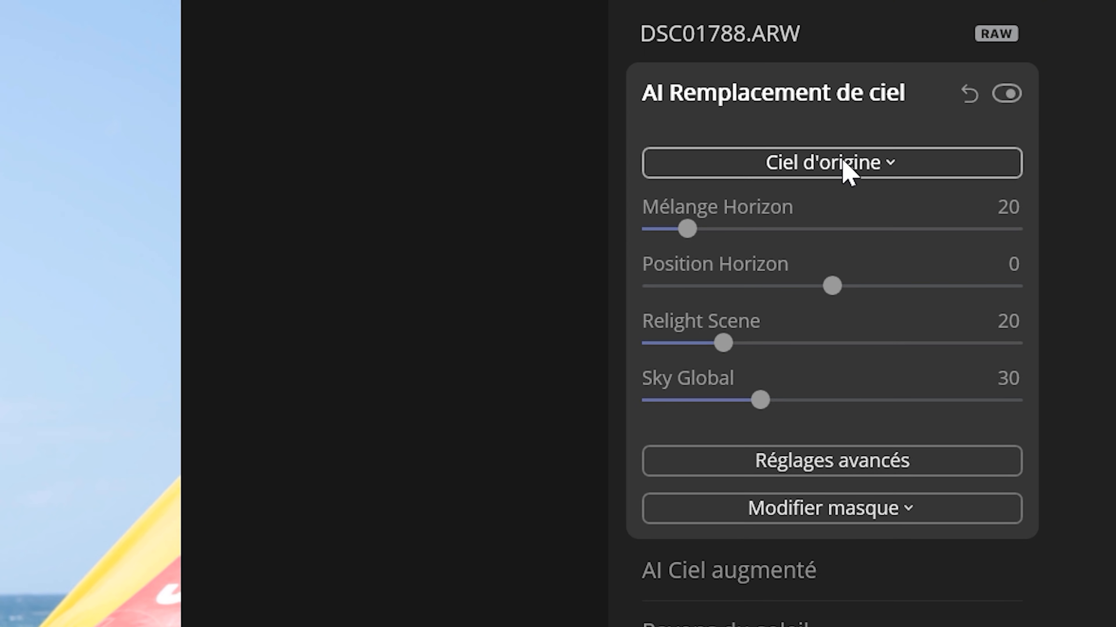
# Try the Dramatic Sunset 5 and Dramatic Sunset 1 replacement skies on the beach buggy photo
pyautogui.click(842, 163)
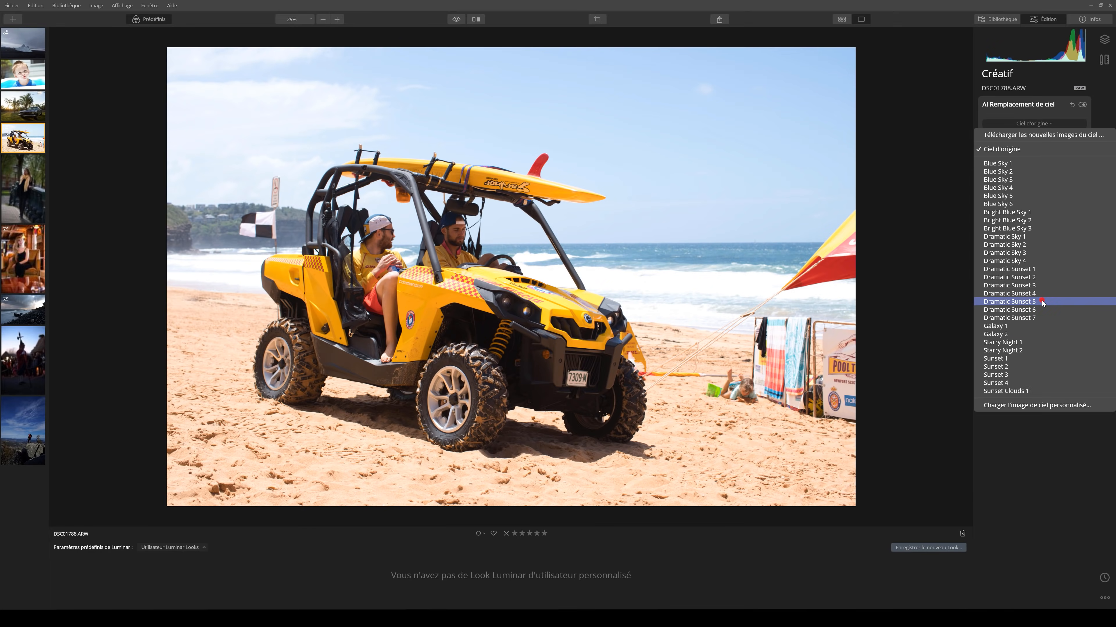
pyautogui.click(1042, 300)
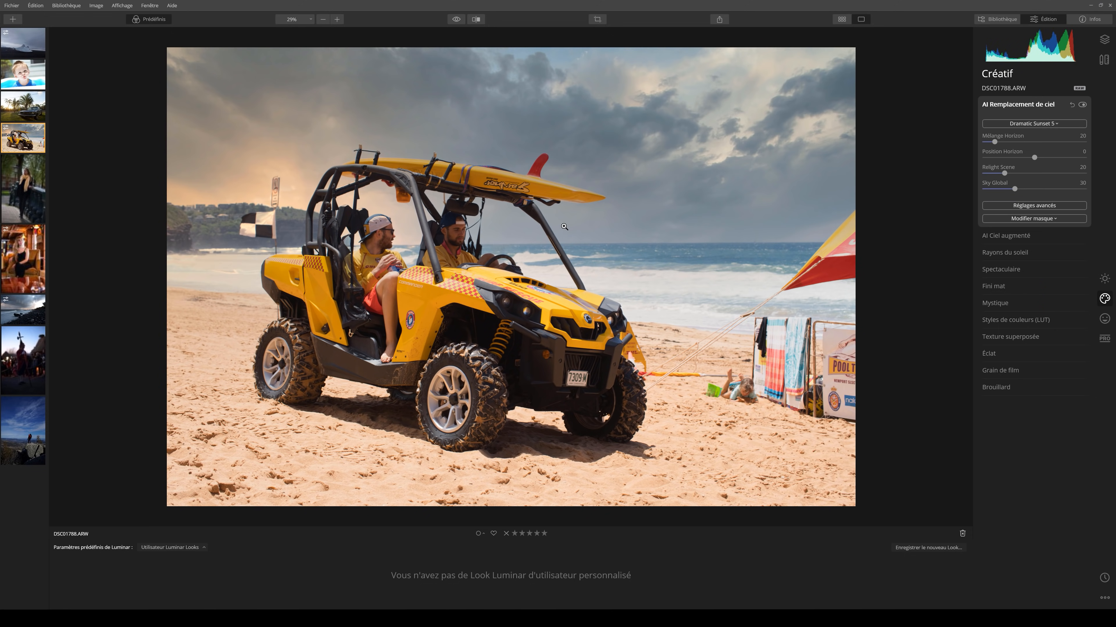
pyautogui.click(1049, 123)
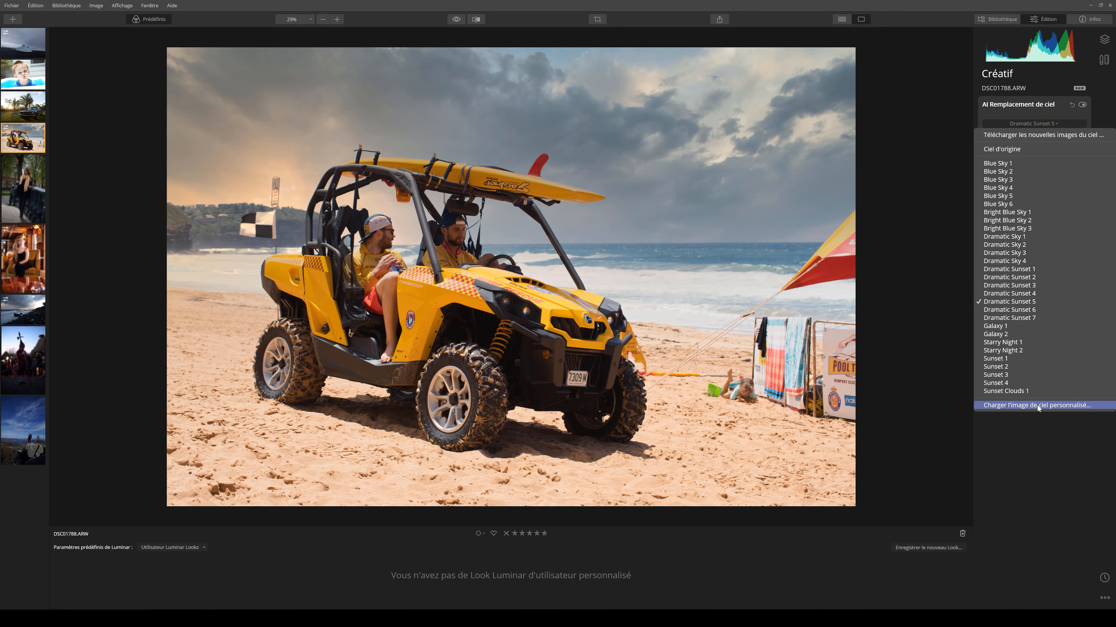
pyautogui.click(1084, 270)
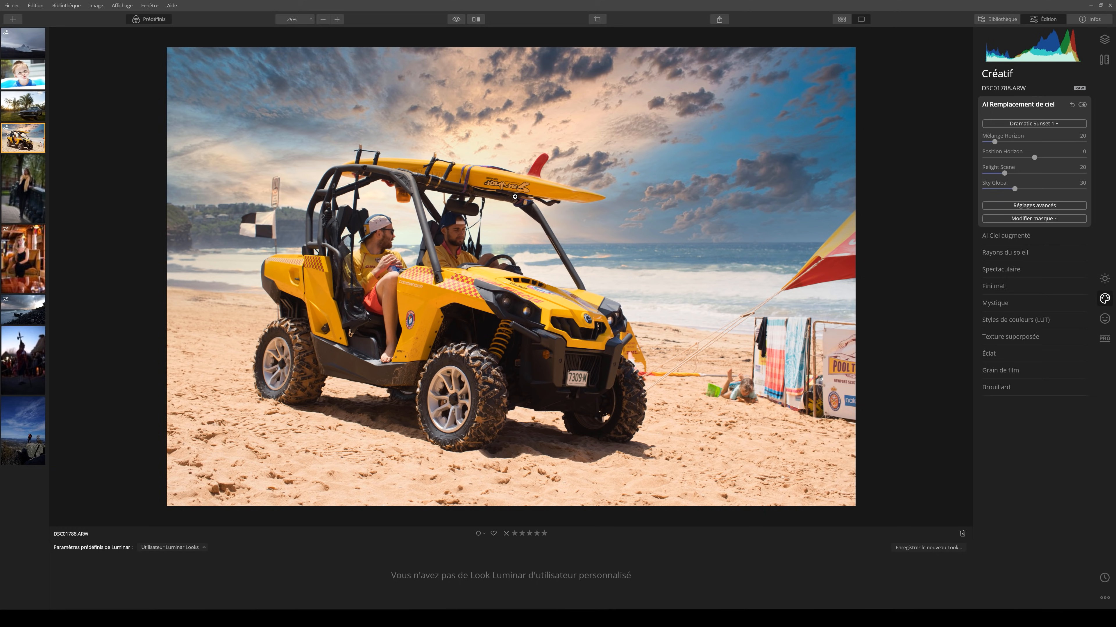
# Inspect the replaced sky up close around the buggy's frame, the surfboard and the two passengers
pyautogui.scroll(4, 509, 200)
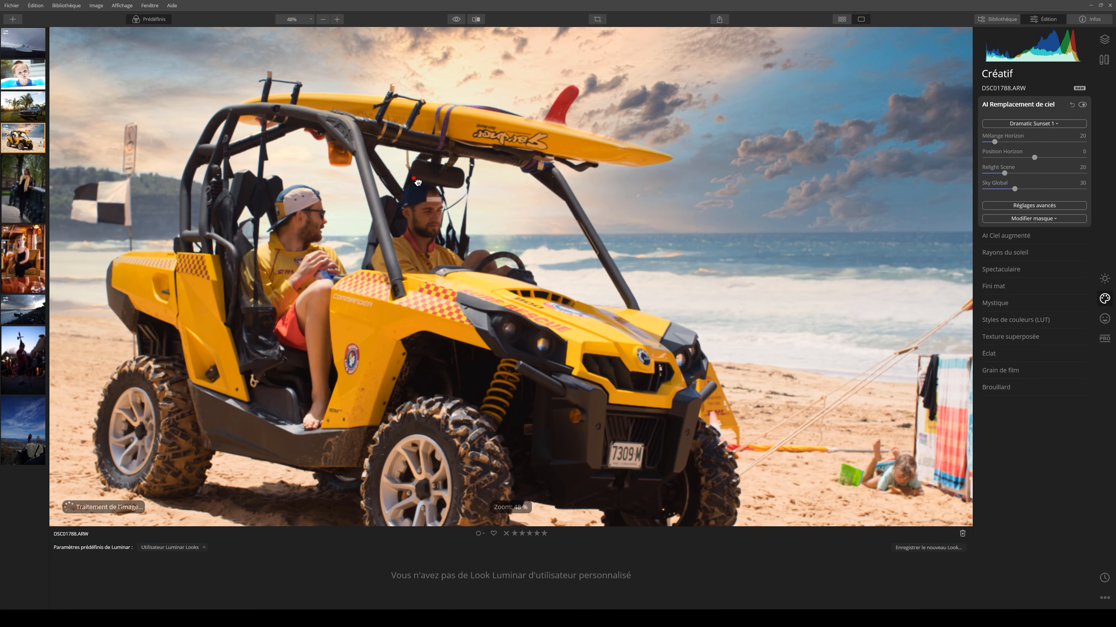
pyautogui.scroll(2, 521, 219)
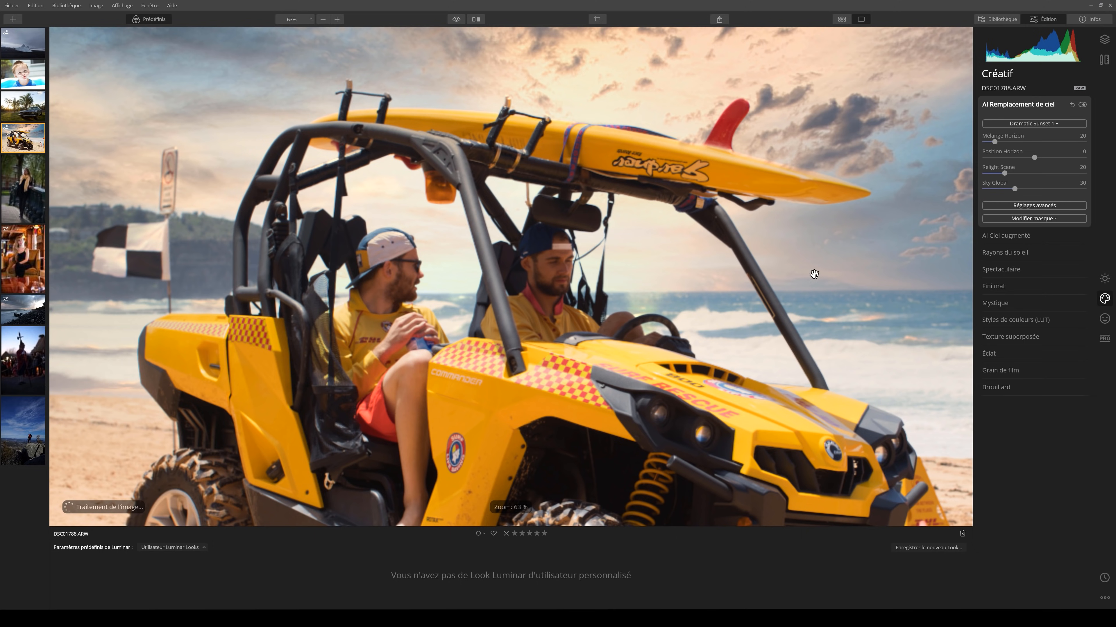
pyautogui.moveTo(431, 260); pyautogui.dragTo(547, 313)
pyautogui.scroll(2, 423, 241)
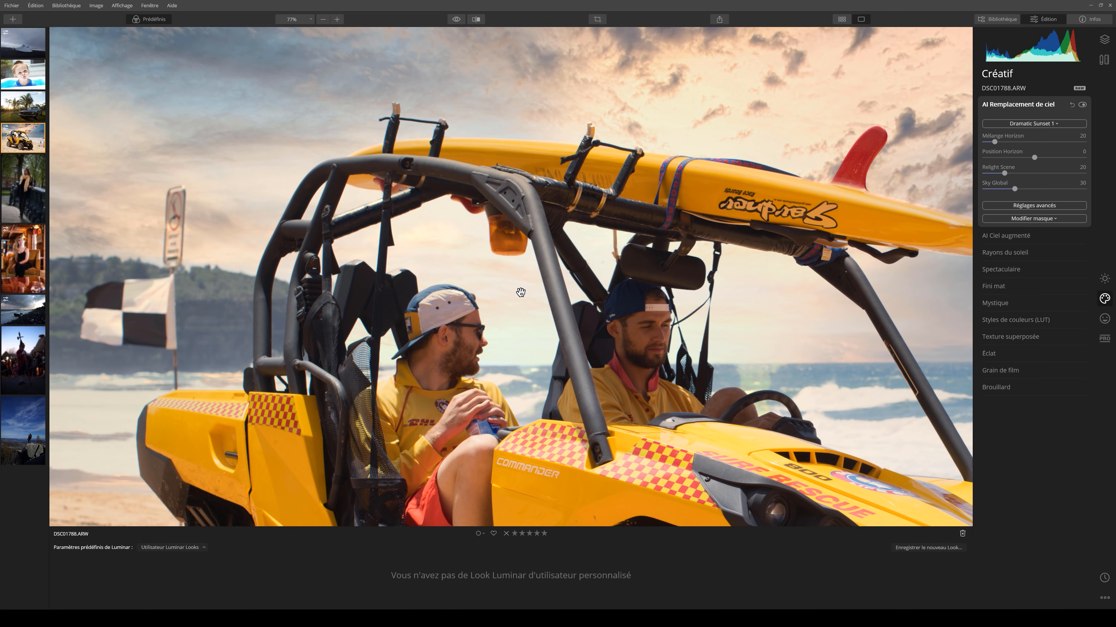
pyautogui.scroll(-5, 520, 292)
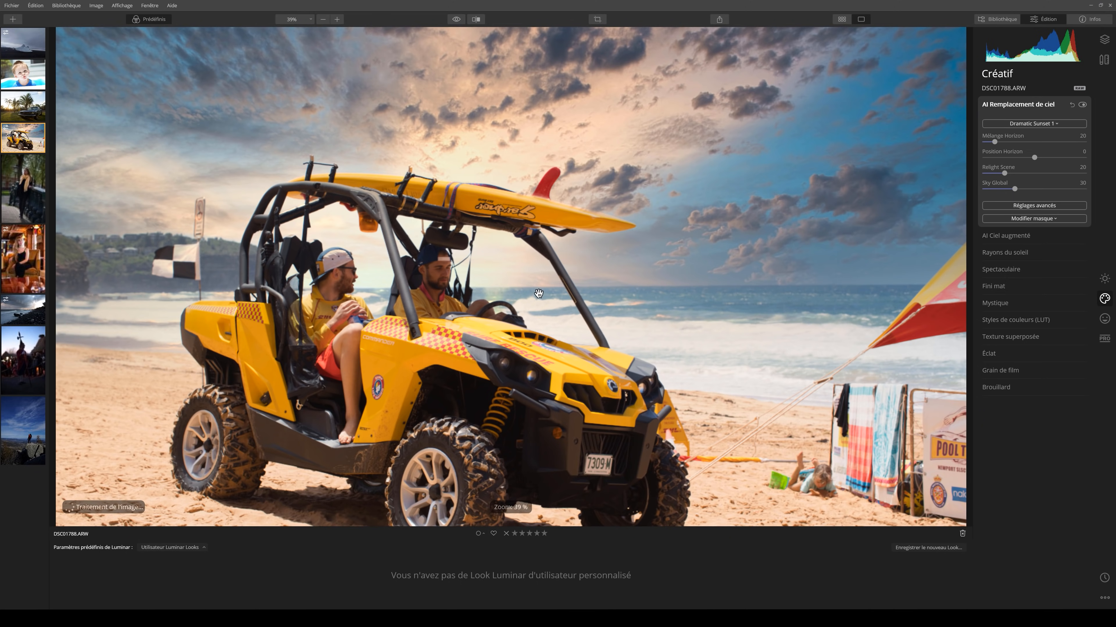
pyautogui.scroll(-1, 538, 294)
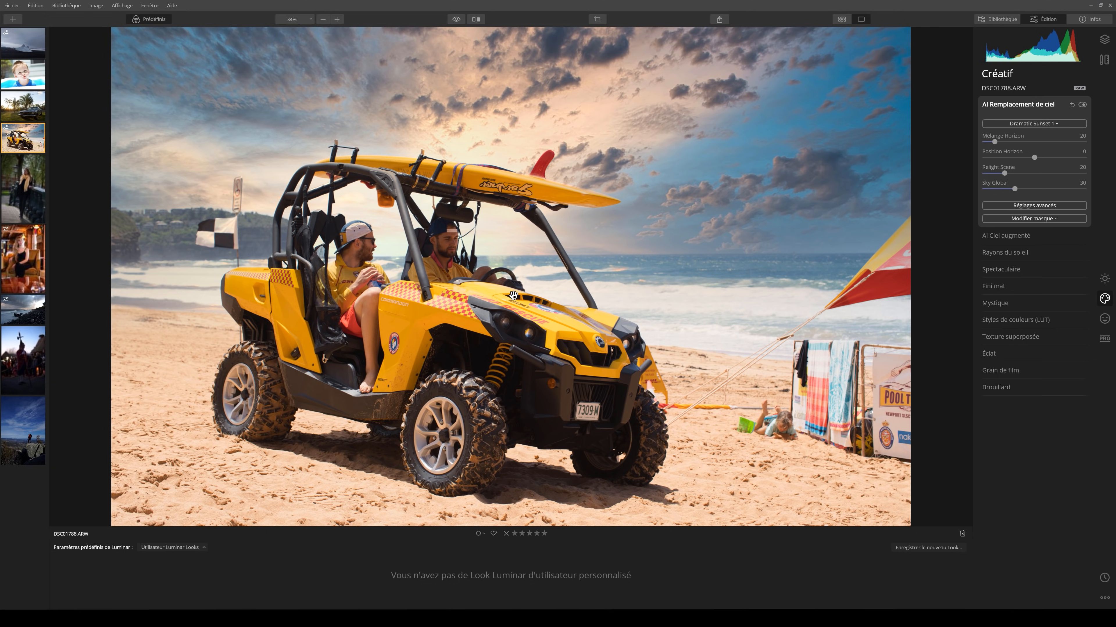
# Replace the buggy photo's sky with Dramatic Sunset 5 and set Relight Scene to 59
pyautogui.click(1052, 125)
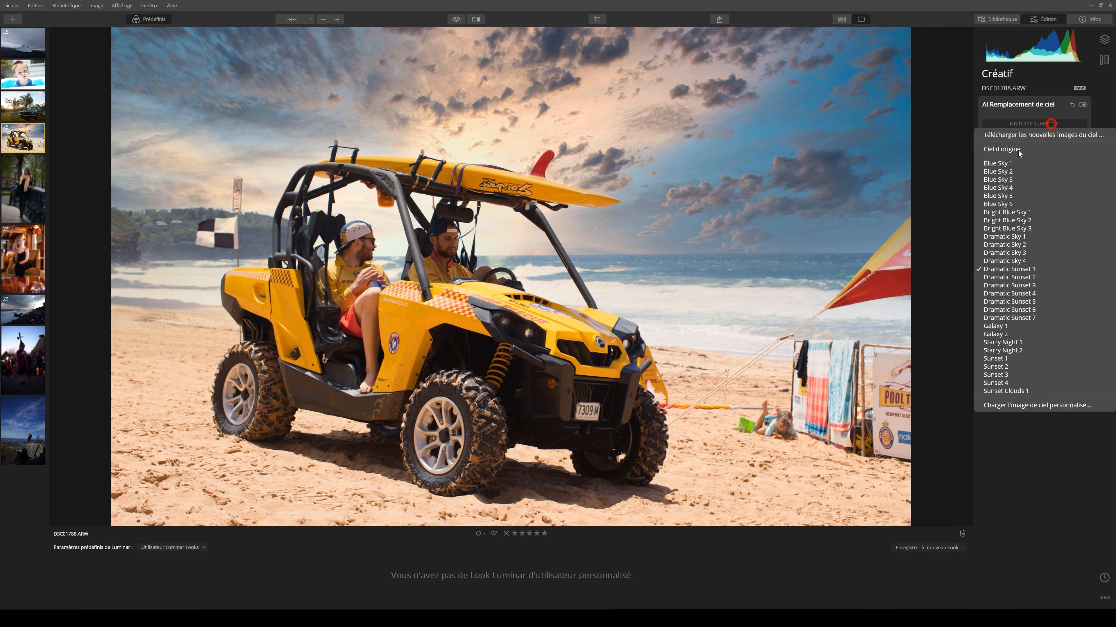
pyautogui.click(1043, 301)
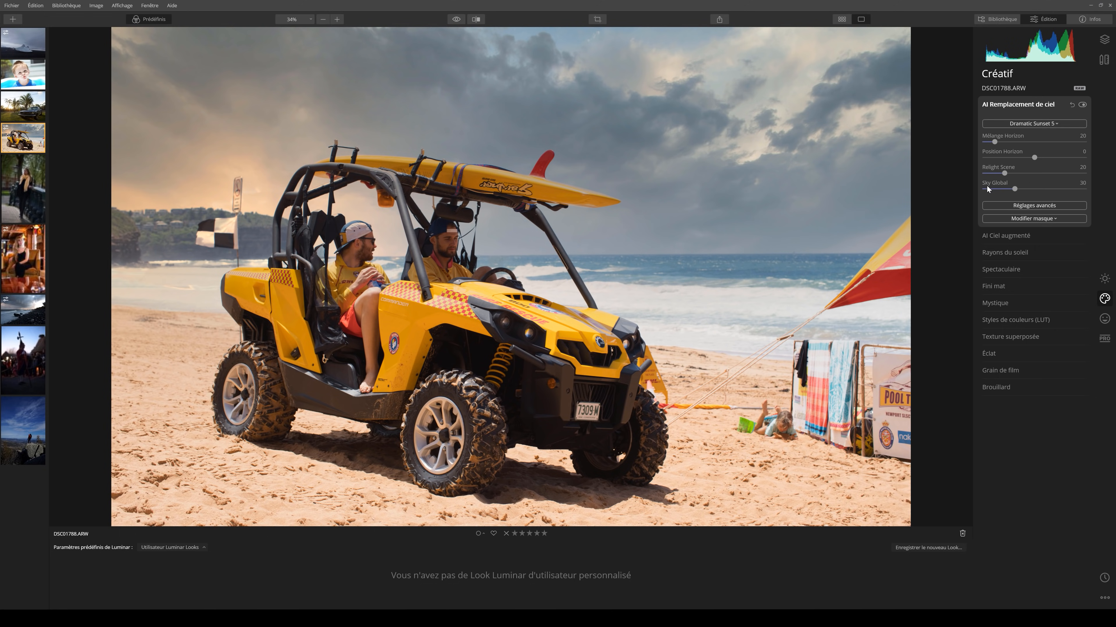
pyautogui.moveTo(1026, 173); pyautogui.dragTo(1047, 173)
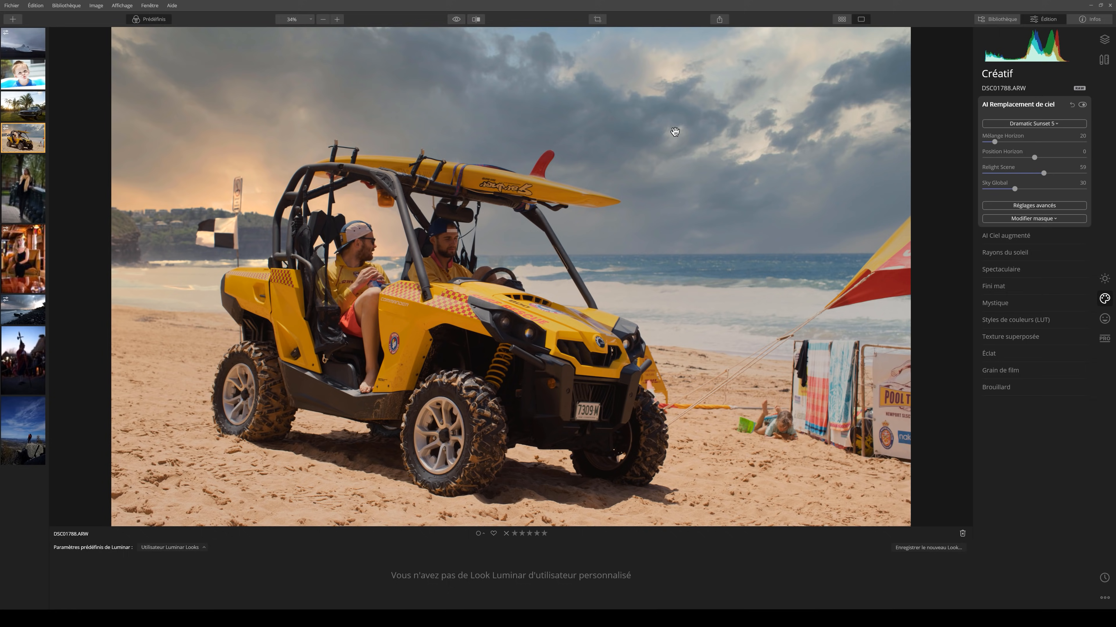
# Inspect the replaced sky up close around the checkered flag, the signpost, the hillside horizon and the surfboard
pyautogui.scroll(2, 171, 228)
pyautogui.scroll(5, 97, 206)
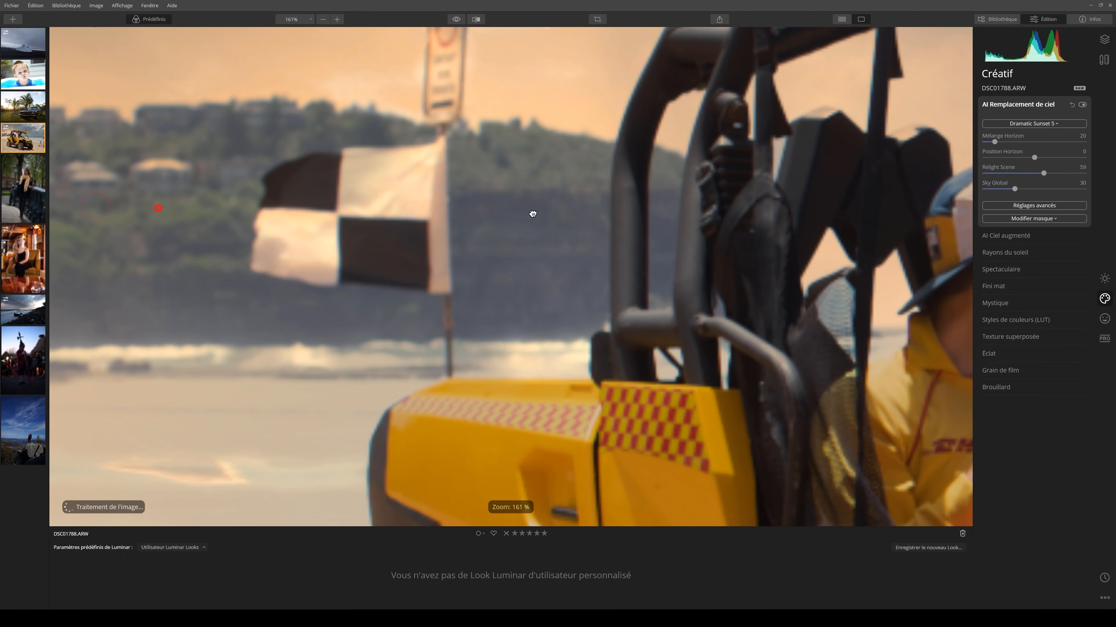
pyautogui.moveTo(532, 214); pyautogui.dragTo(503, 182)
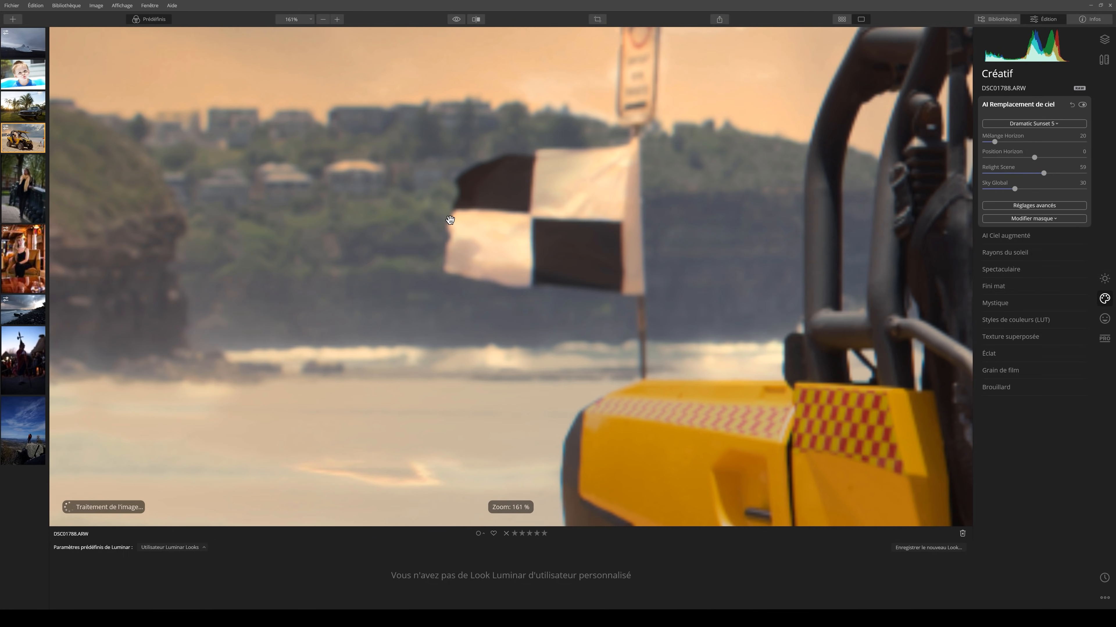
pyautogui.moveTo(397, 173); pyautogui.dragTo(396, 300)
pyautogui.click(589, 172)
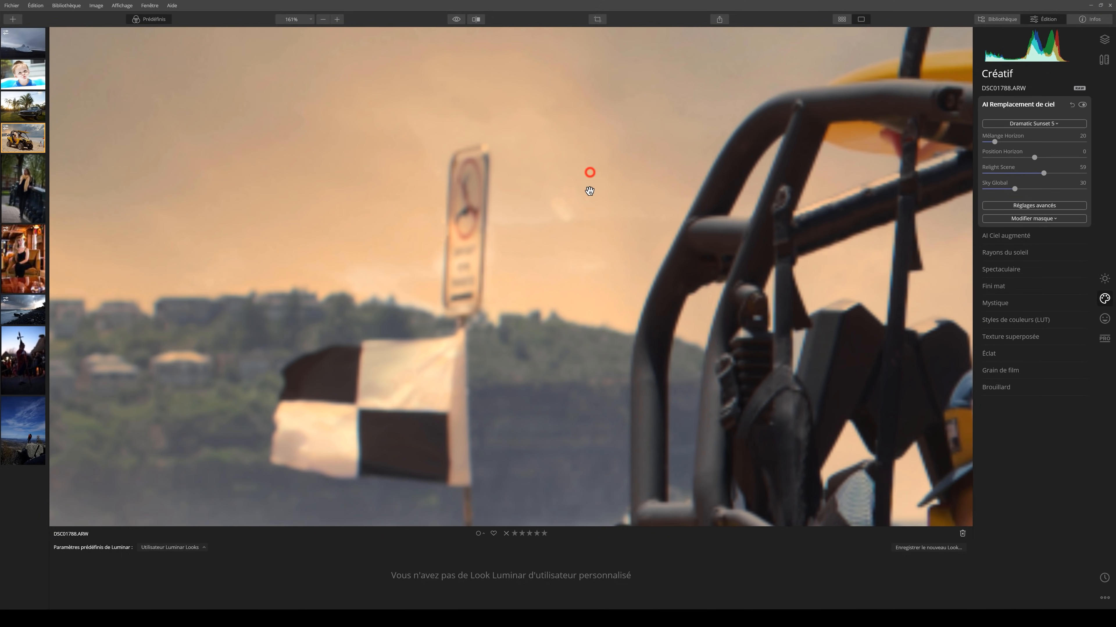
pyautogui.scroll(4, 708, 126)
pyautogui.moveTo(795, 115); pyautogui.dragTo(718, 166)
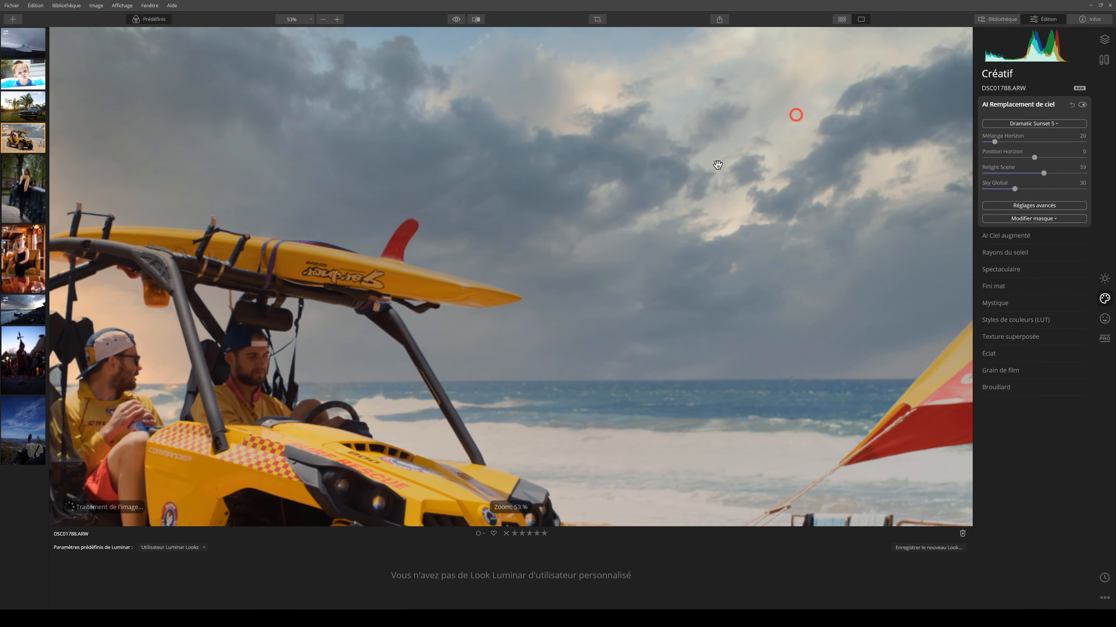
pyautogui.scroll(1, 718, 165)
pyautogui.scroll(-2, 615, 227)
pyautogui.scroll(-1, 615, 227)
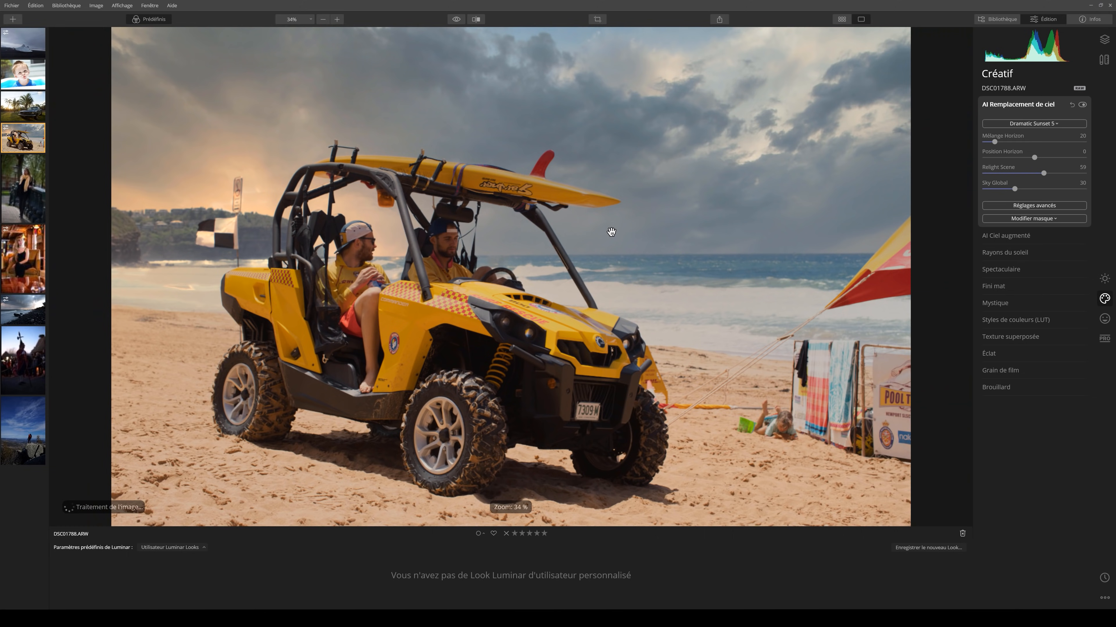
# Show the advanced settings of AI Remplacement de ciel and set Défocage du ciel to 12
pyautogui.click(1037, 205)
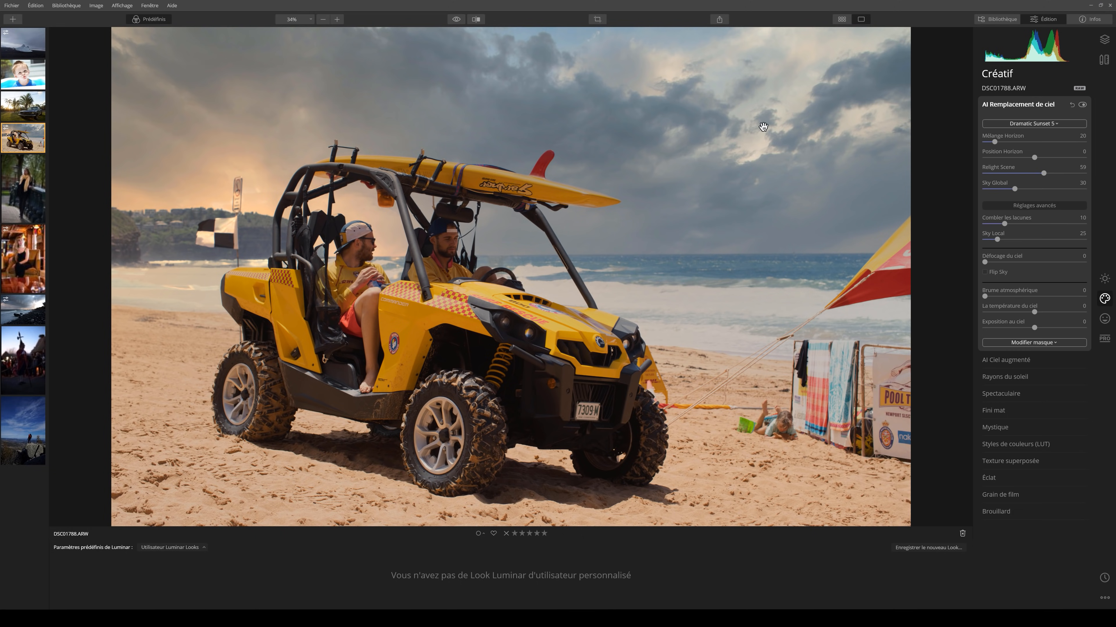
pyautogui.scroll(2, 763, 126)
pyautogui.moveTo(793, 115); pyautogui.dragTo(722, 227)
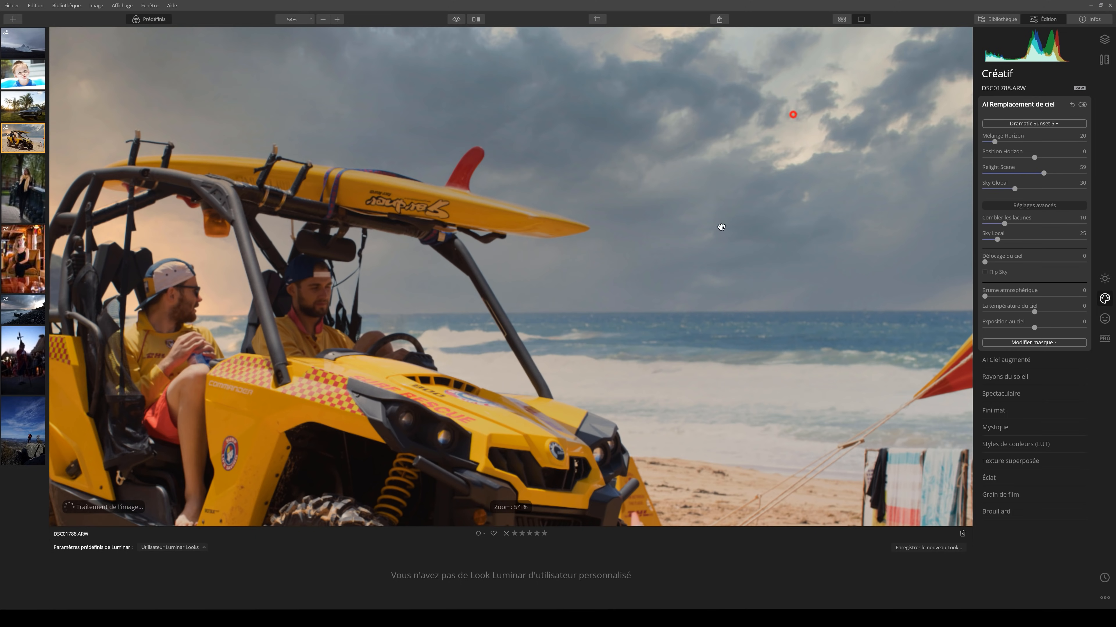
pyautogui.scroll(1, 760, 206)
pyautogui.scroll(1, 760, 206)
pyautogui.moveTo(733, 187); pyautogui.dragTo(725, 223)
pyautogui.moveTo(986, 263); pyautogui.dragTo(999, 270)
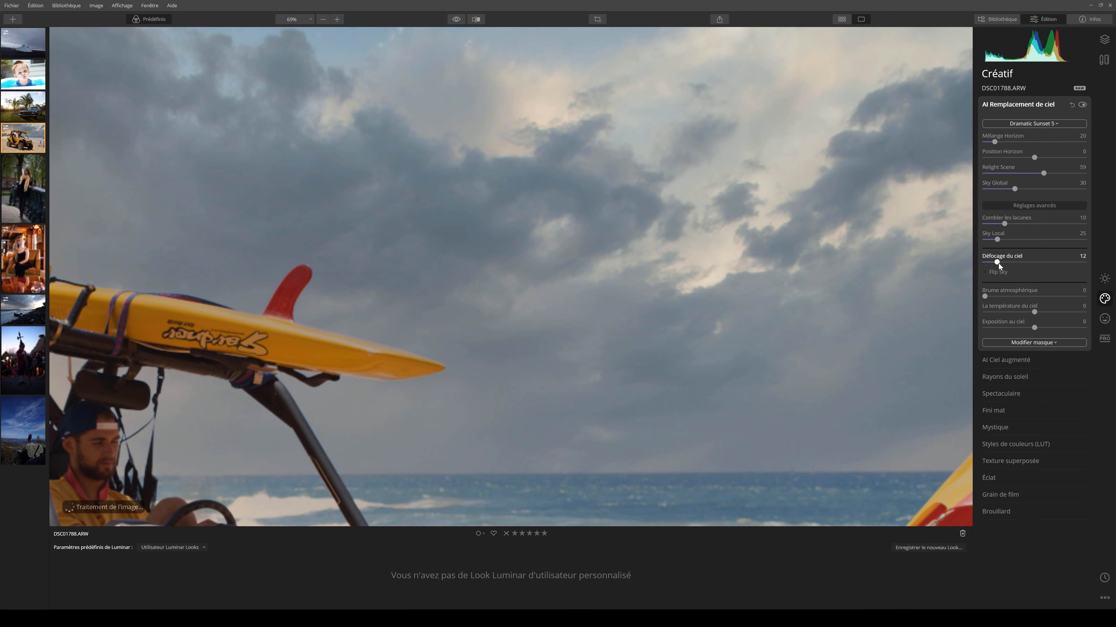
# Check the softened clouds above the surfboard and set Défocage du ciel to 16
pyautogui.moveTo(848, 316); pyautogui.dragTo(777, 239)
pyautogui.moveTo(770, 304); pyautogui.dragTo(901, 343)
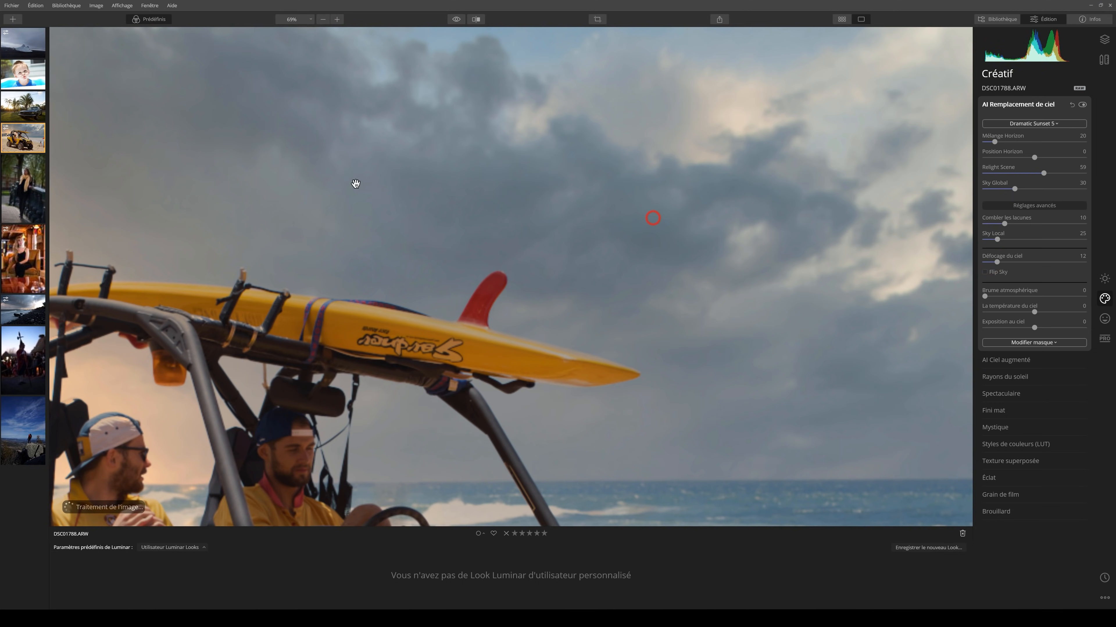
pyautogui.moveTo(353, 182); pyautogui.dragTo(782, 185)
pyautogui.moveTo(411, 175); pyautogui.dragTo(568, 217)
pyautogui.moveTo(687, 223); pyautogui.dragTo(423, 232)
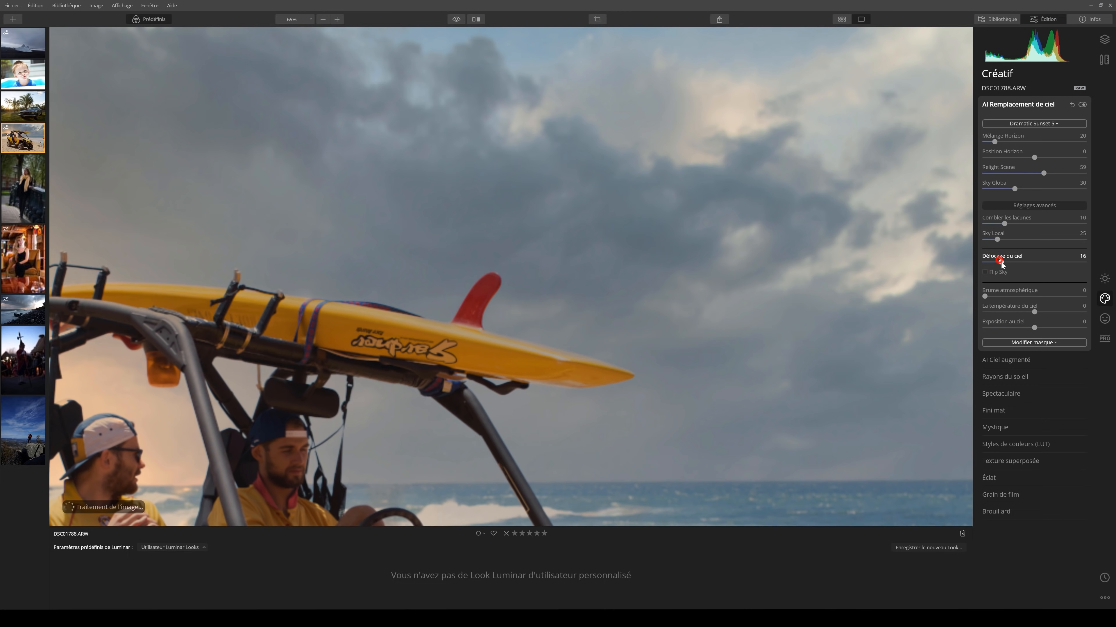
# Examine how the blurred sky blends with the whole photo and around the buggy, its passengers and the sea horizon
pyautogui.doubleClick(703, 239)
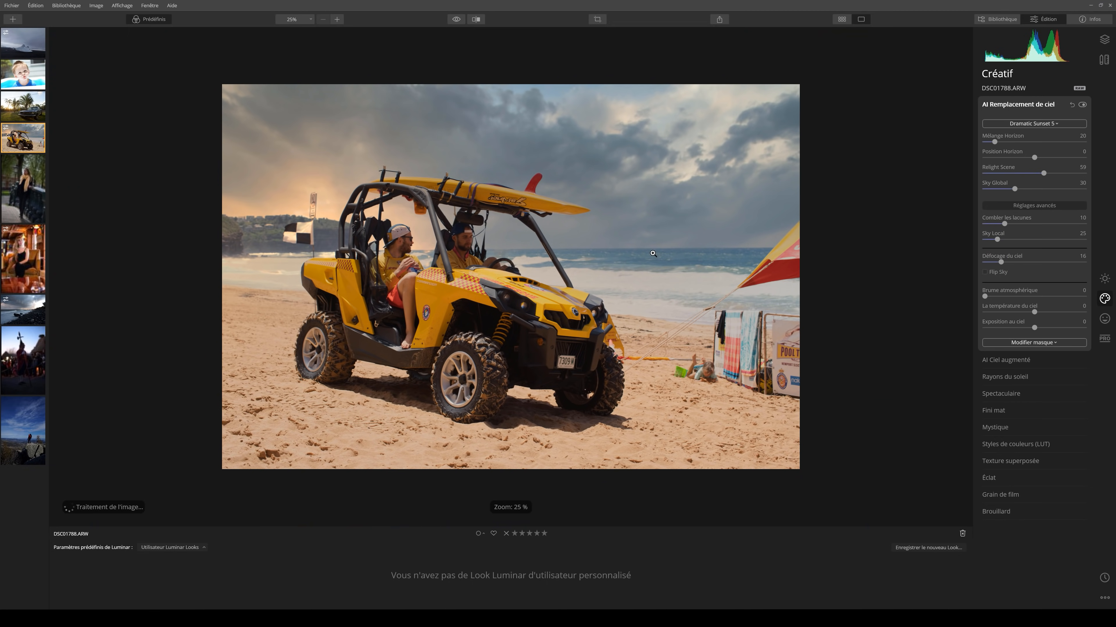
pyautogui.scroll(2, 645, 254)
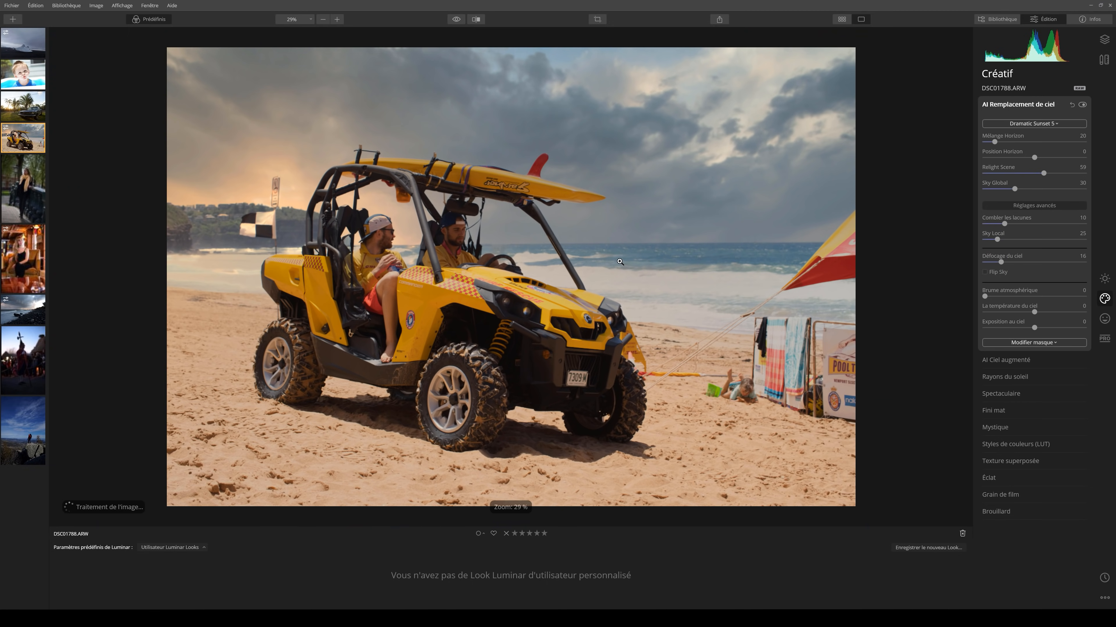
pyautogui.scroll(1, 652, 251)
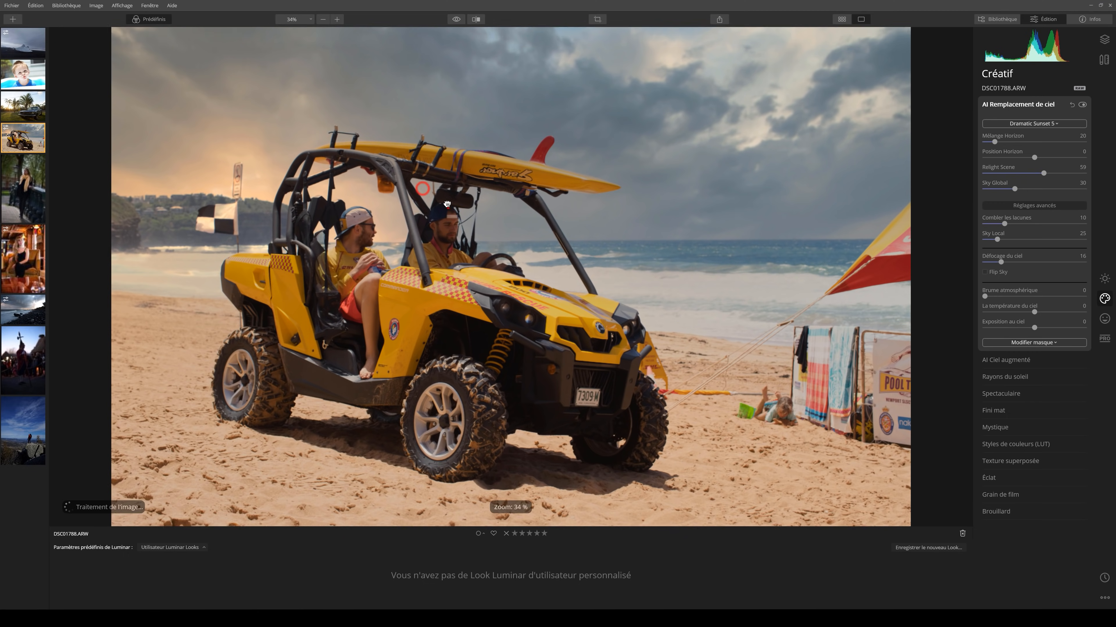
pyautogui.moveTo(448, 209); pyautogui.dragTo(412, 188)
pyautogui.scroll(1, 394, 163)
pyautogui.scroll(1, 394, 163)
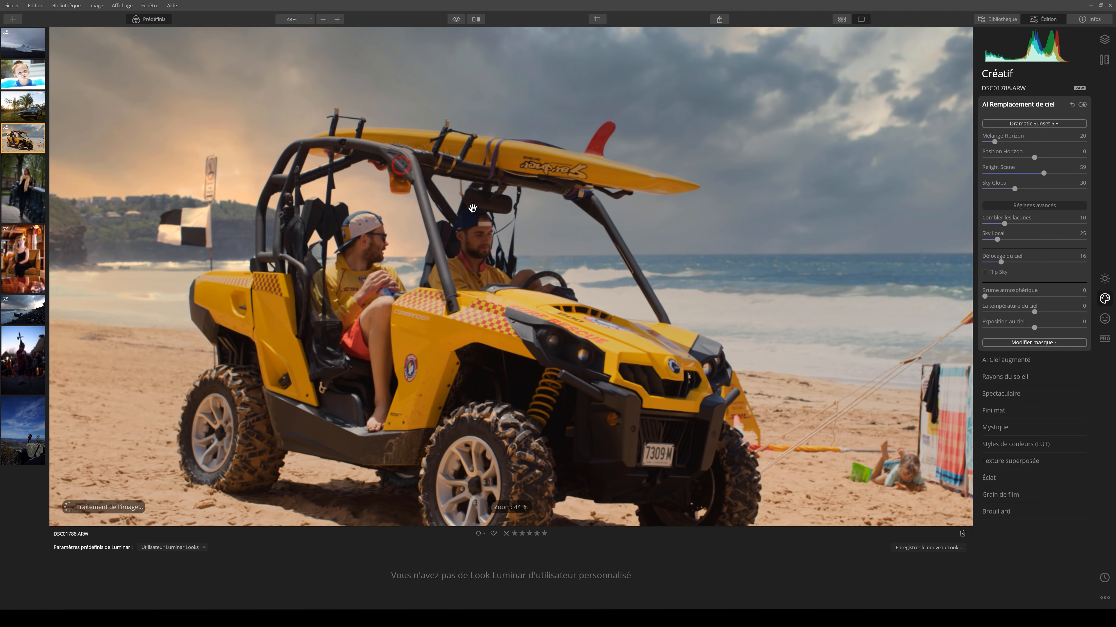
pyautogui.scroll(1, 454, 188)
pyautogui.scroll(1, 456, 209)
pyautogui.moveTo(509, 220); pyautogui.dragTo(549, 203)
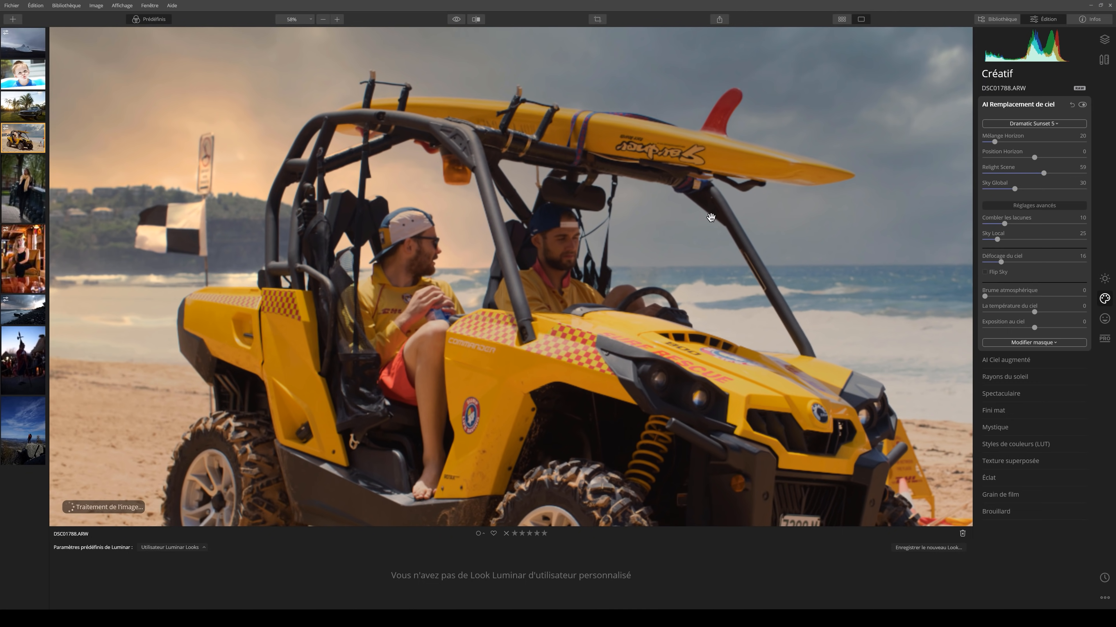
pyautogui.moveTo(589, 246); pyautogui.dragTo(567, 277)
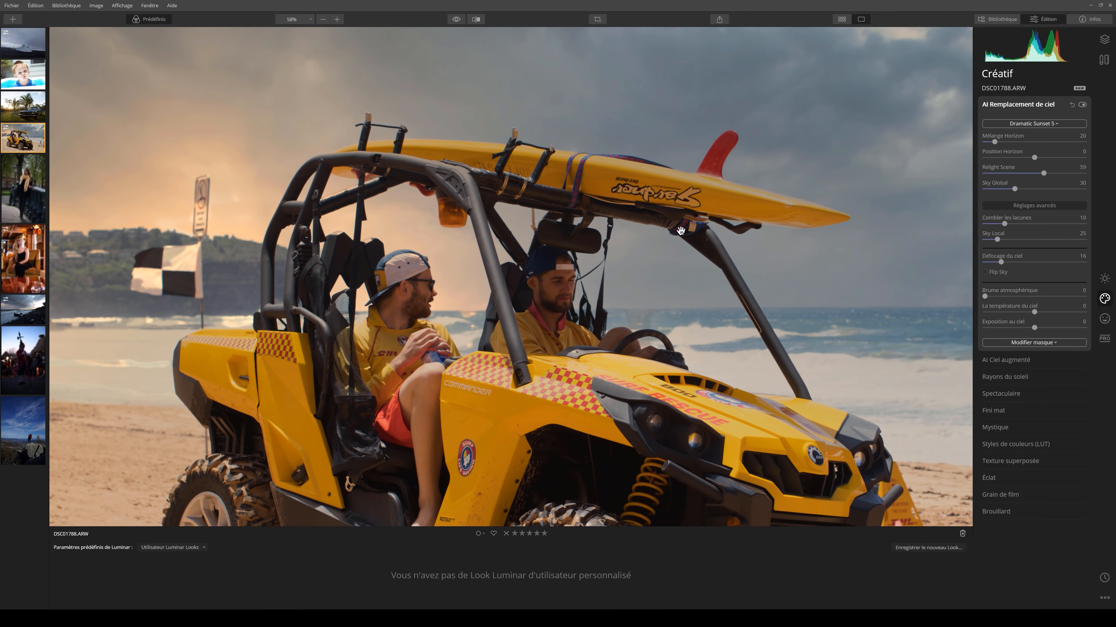
pyautogui.moveTo(677, 261); pyautogui.dragTo(598, 267)
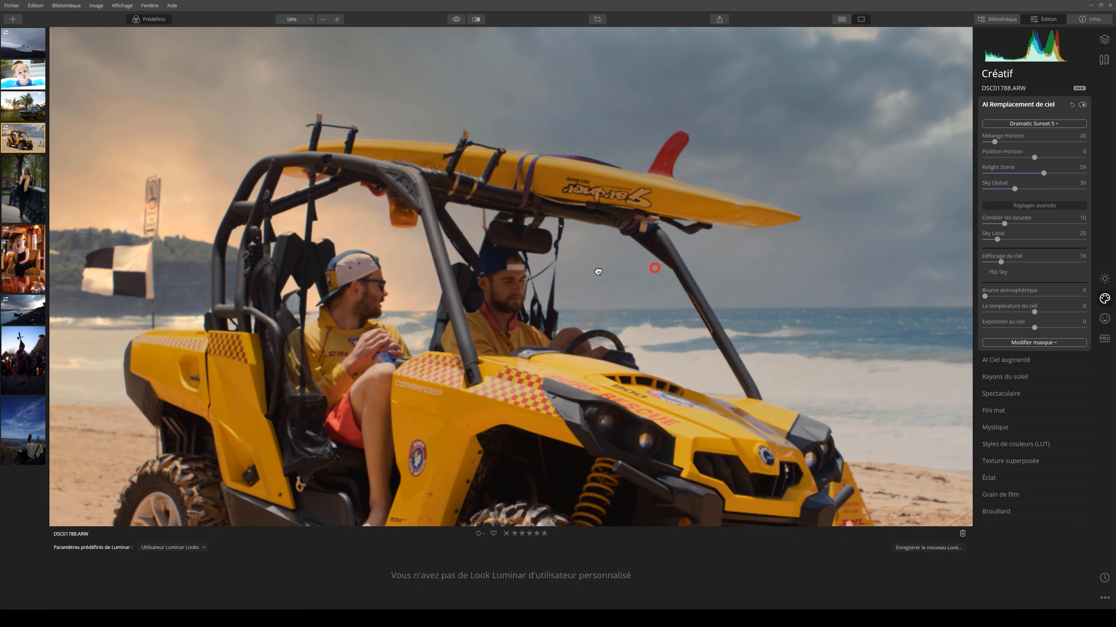
pyautogui.scroll(-2, 673, 270)
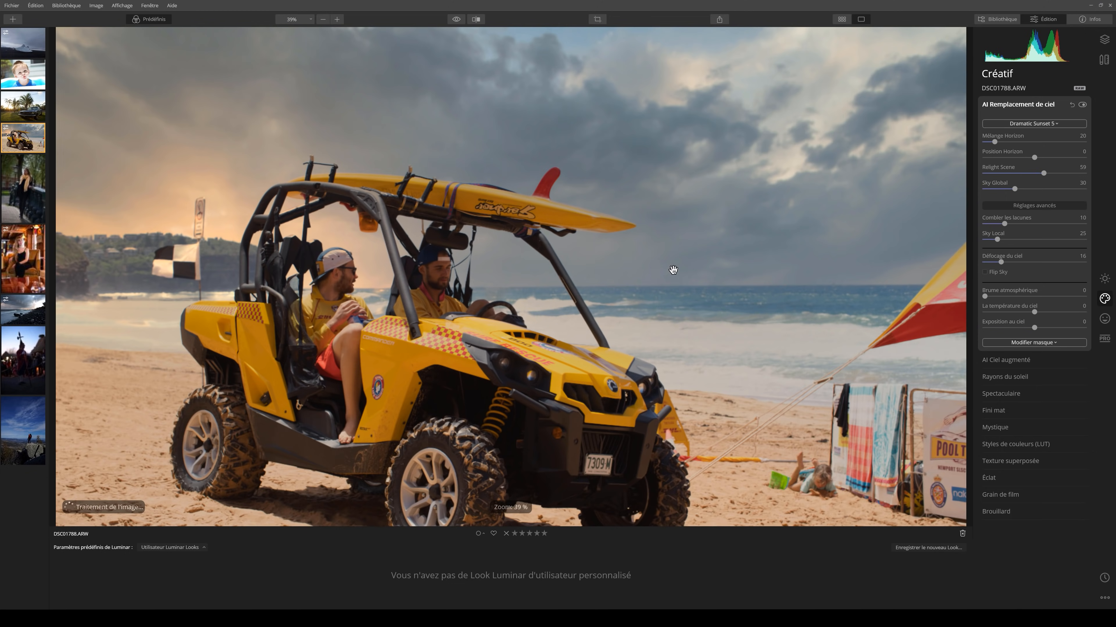
# Add the Birds 3 object to the buggy photo's sky with AI Ciel augmenté
pyautogui.click(1006, 360)
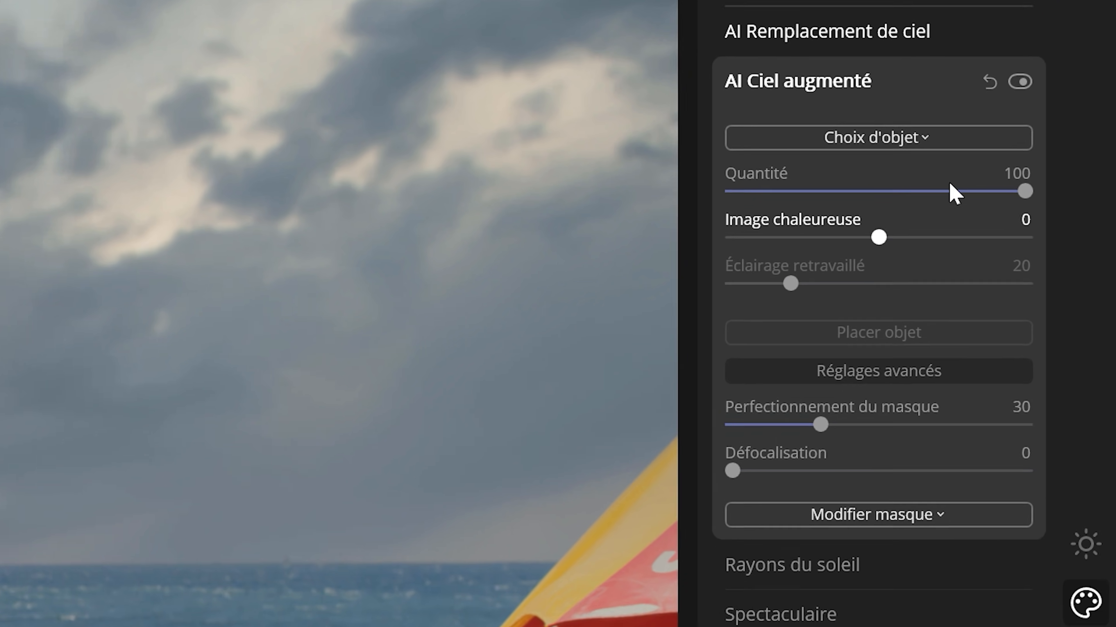
pyautogui.moveTo(13, 427); pyautogui.dragTo(7, 378)
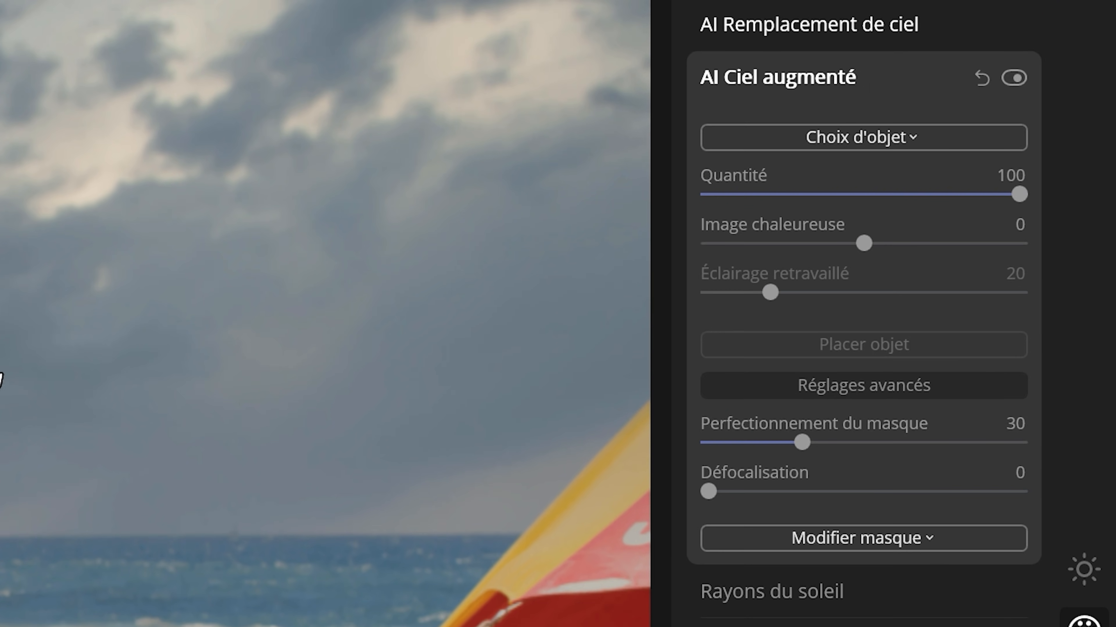
pyautogui.scroll(-1, 1, 380)
pyautogui.scroll(-1, 1, 387)
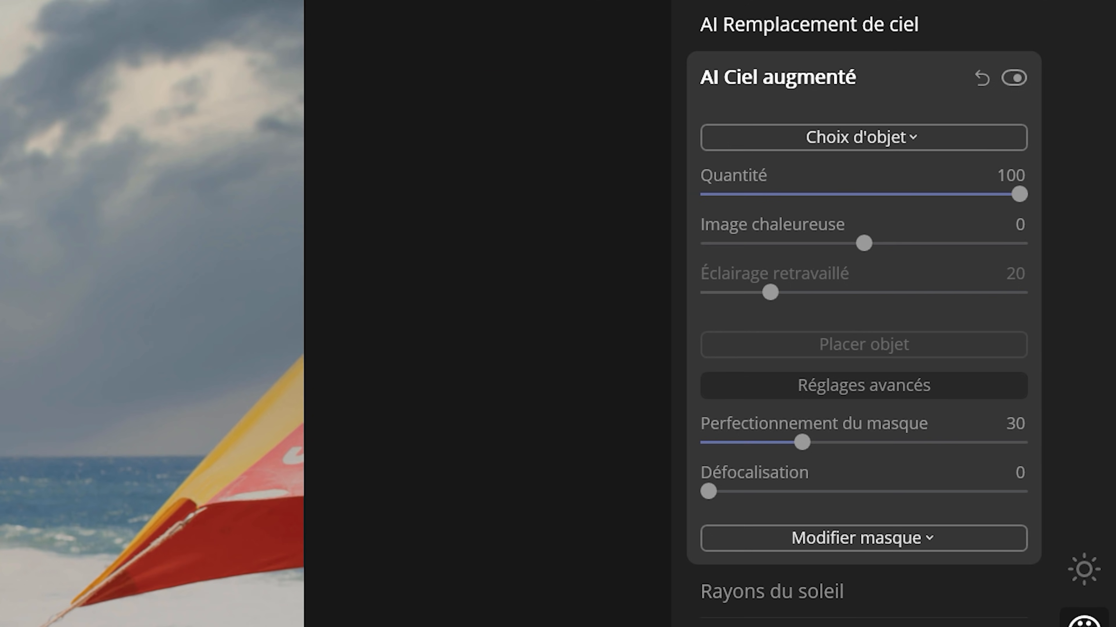
pyautogui.click(763, 145)
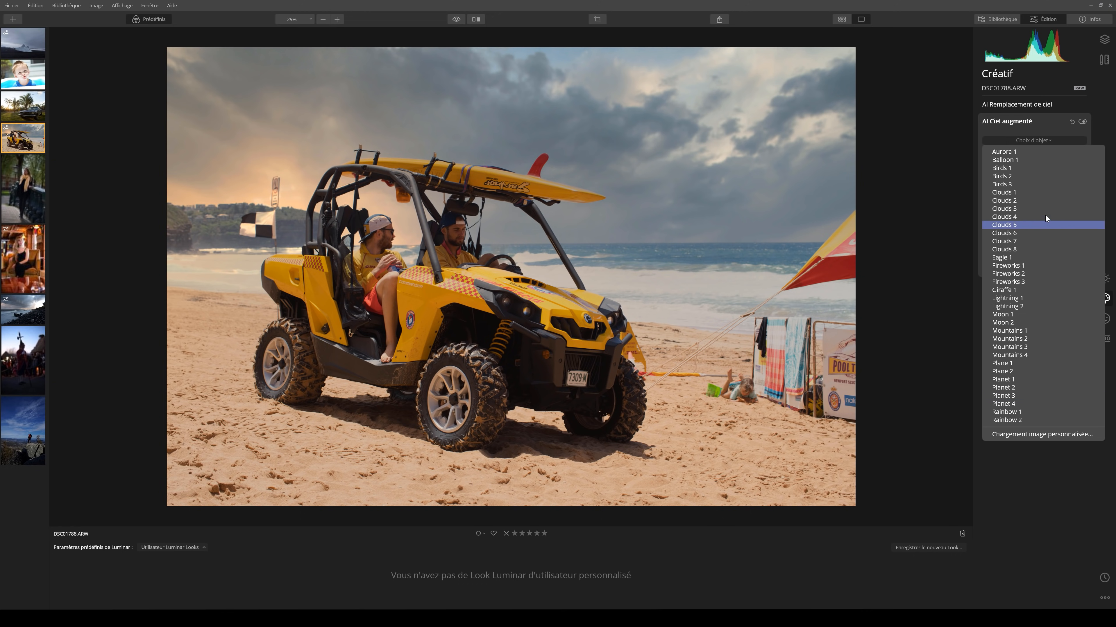
pyautogui.click(1044, 184)
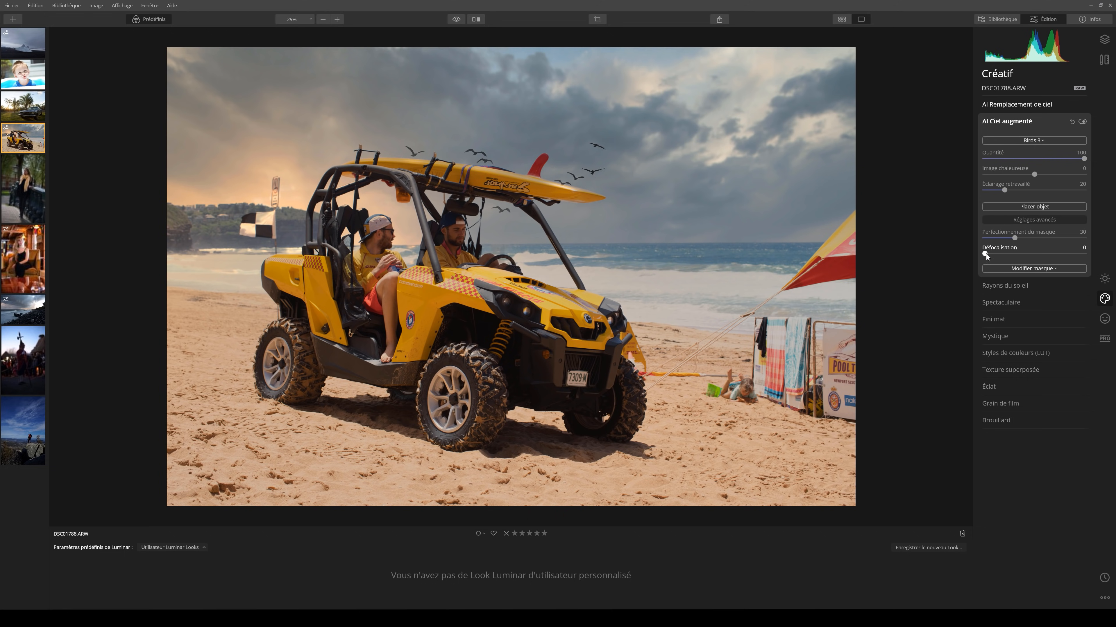
# Set the birds' Défocalisation to 12 and check up close how they are masked behind the surfboard
pyautogui.moveTo(989, 256); pyautogui.dragTo(991, 258)
pyautogui.scroll(3, 582, 174)
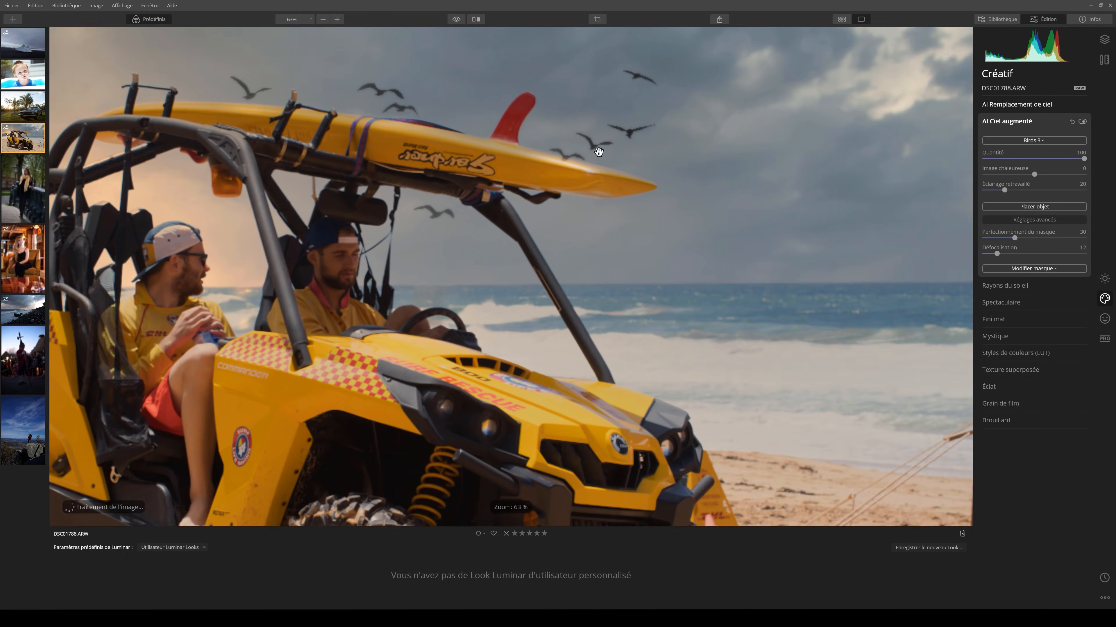
pyautogui.scroll(2, 598, 152)
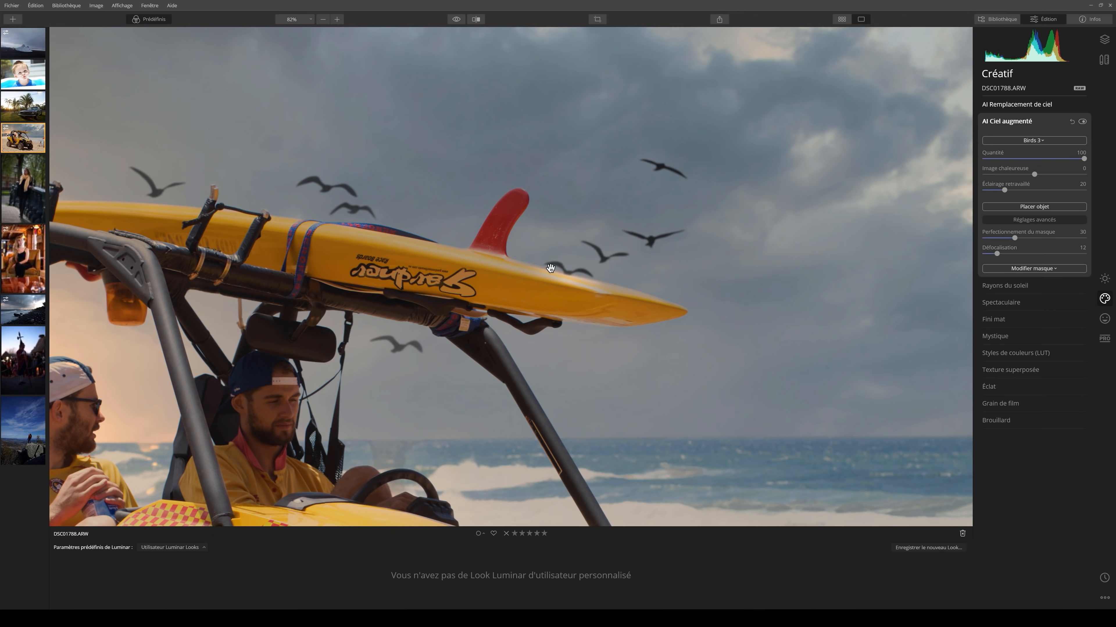
pyautogui.scroll(5, 567, 276)
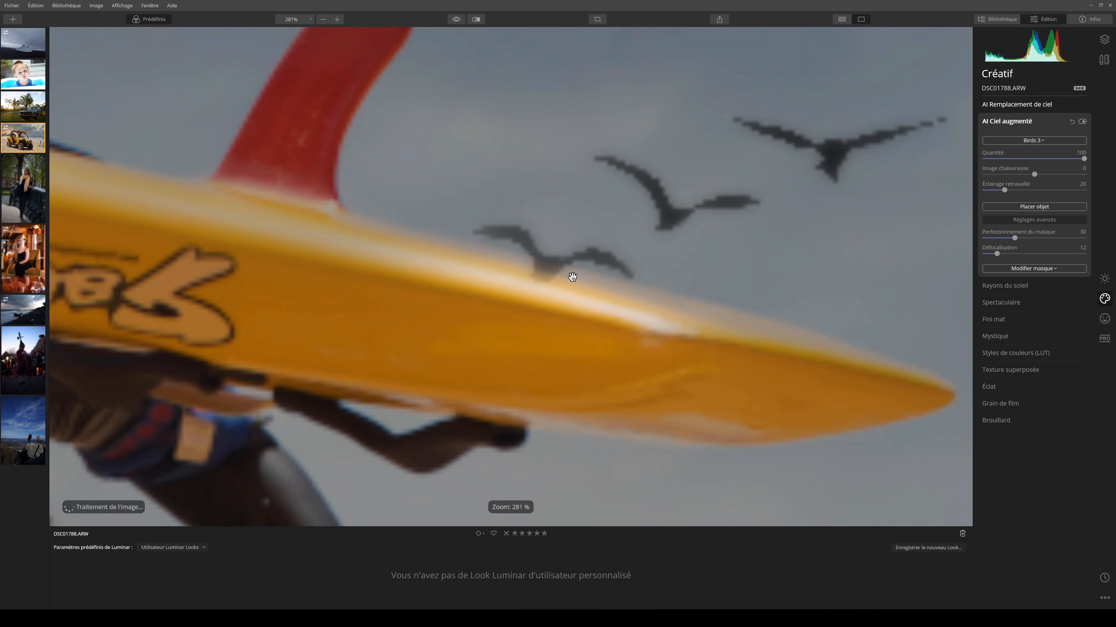
pyautogui.scroll(-8, 532, 267)
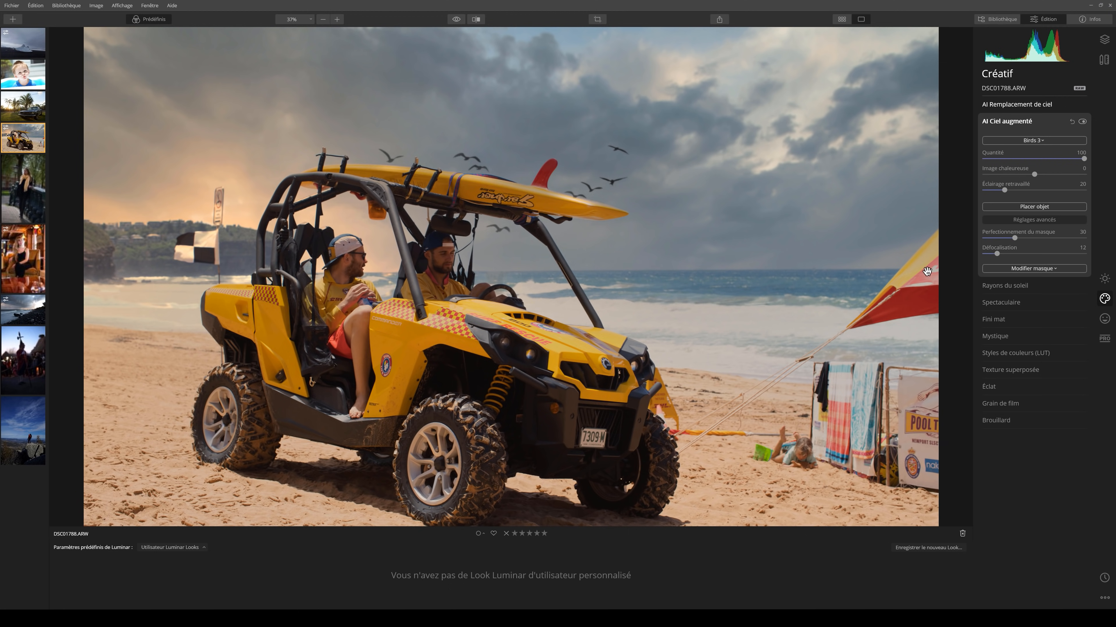
# Shrink the flock of birds slightly, move it up over the surfboard's fin, and check the masking around the fin
pyautogui.moveTo(565, 166); pyautogui.dragTo(662, 150)
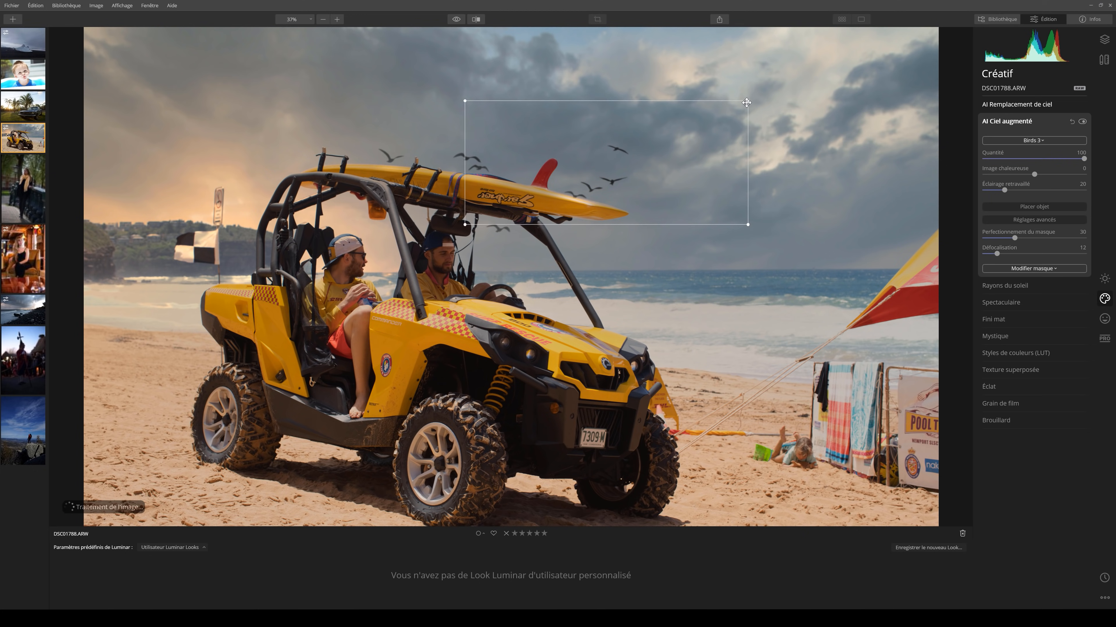
pyautogui.moveTo(746, 102); pyautogui.dragTo(728, 117)
pyautogui.moveTo(697, 143); pyautogui.dragTo(720, 135)
pyautogui.moveTo(675, 166); pyautogui.dragTo(686, 163)
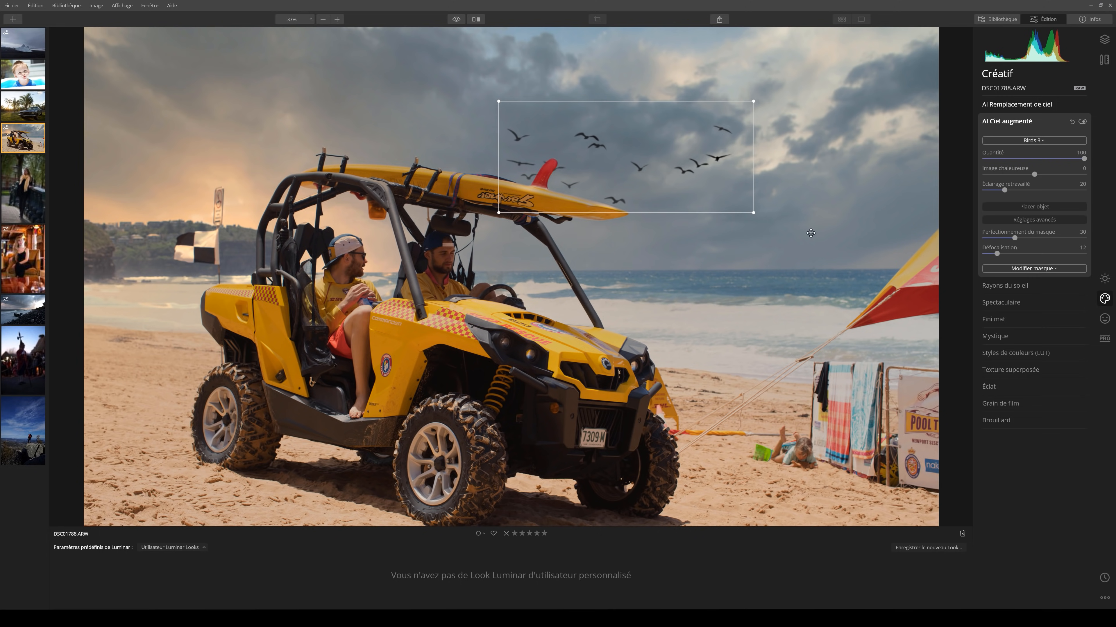
pyautogui.scroll(10, 543, 164)
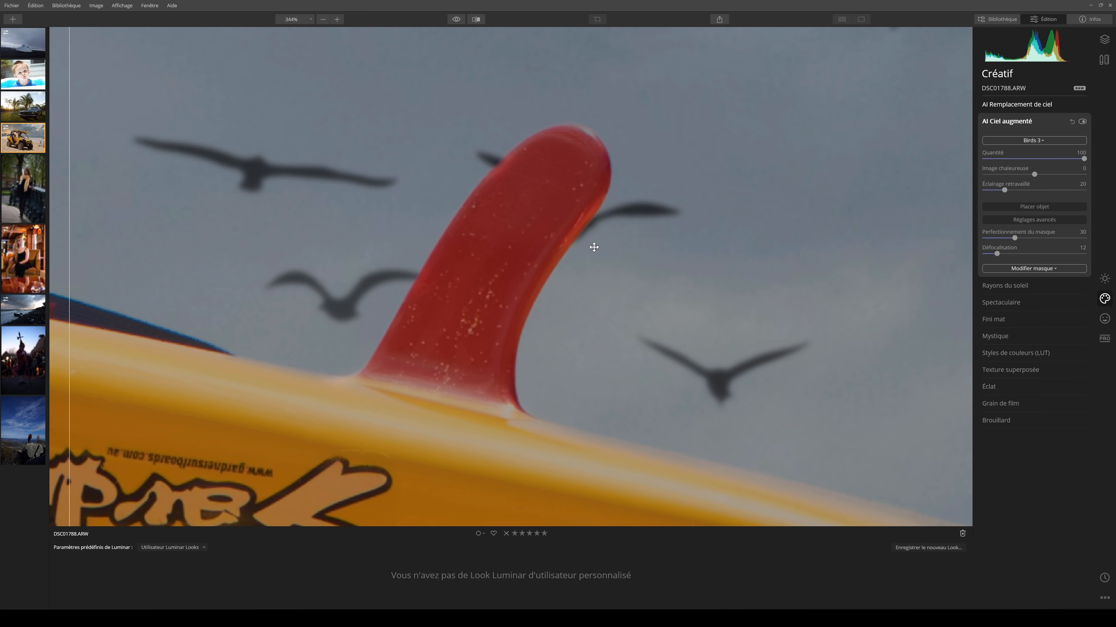
pyautogui.scroll(-10, 594, 247)
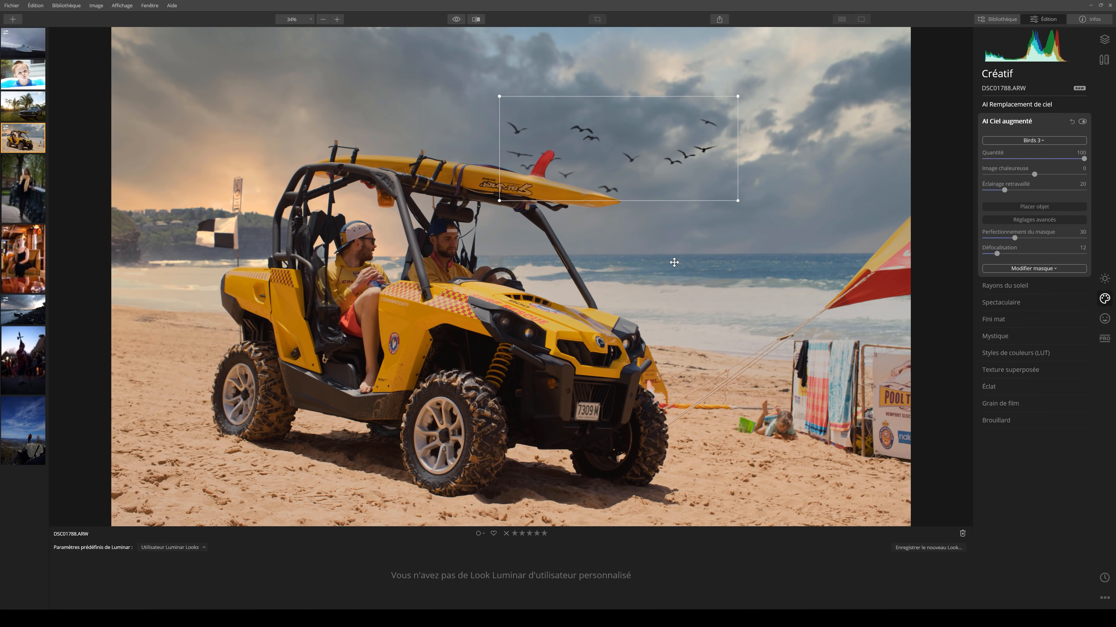
pyautogui.scroll(-2, 674, 262)
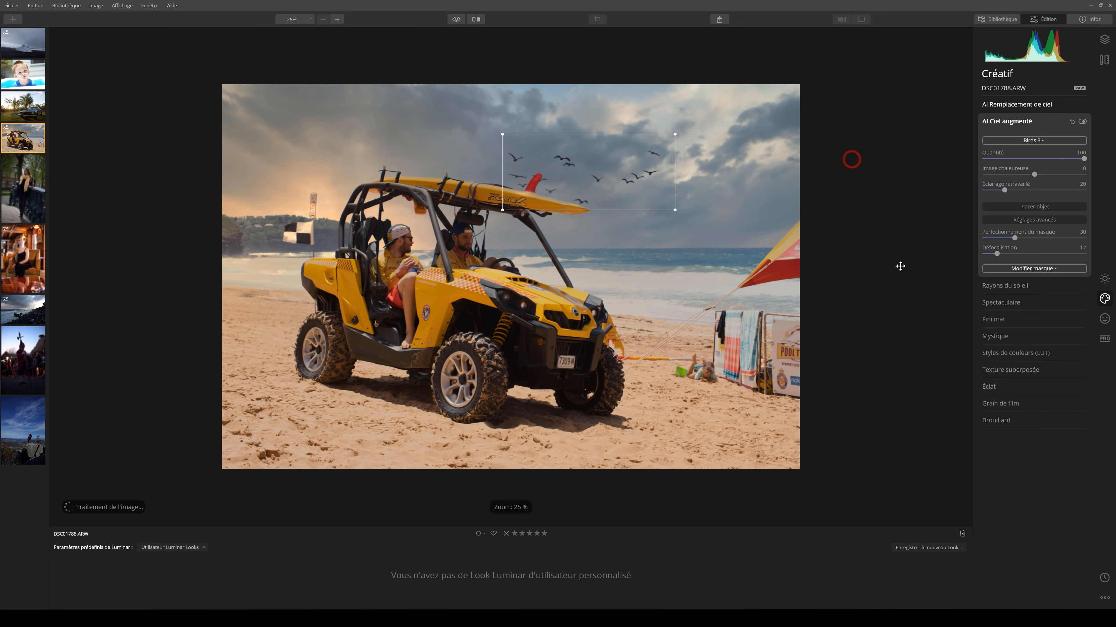
# Compare the buggy photo before and after the edits by sweeping the split view across it
pyautogui.click(476, 20)
pyautogui.moveTo(511, 278); pyautogui.dragTo(246, 253)
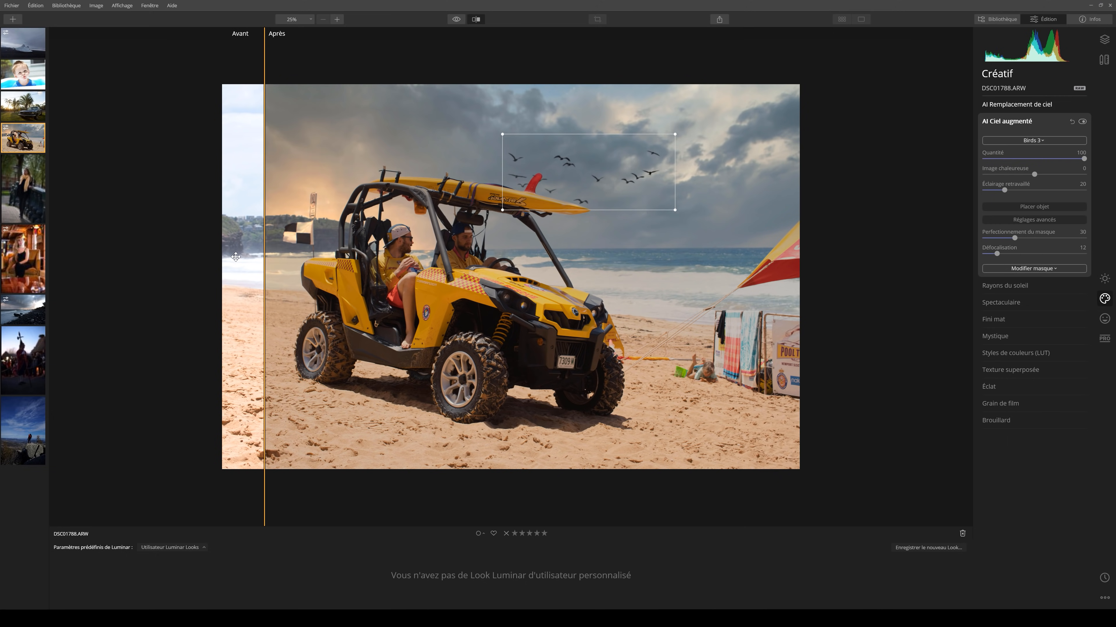
pyautogui.moveTo(253, 301); pyautogui.dragTo(733, 316)
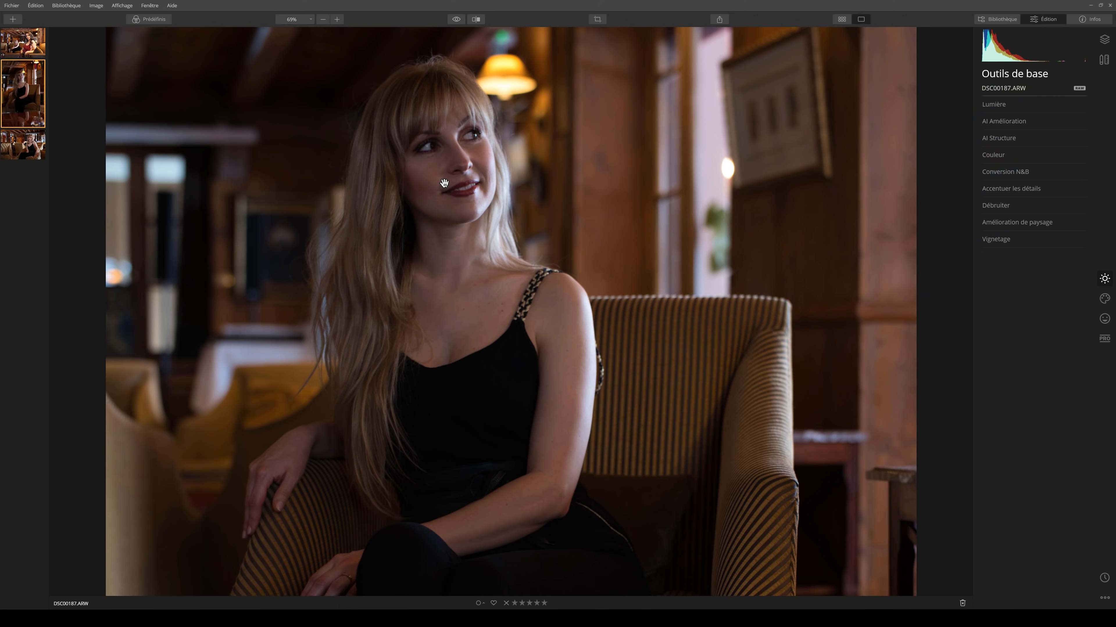
pyautogui.moveTo(499, 242); pyautogui.dragTo(500, 247)
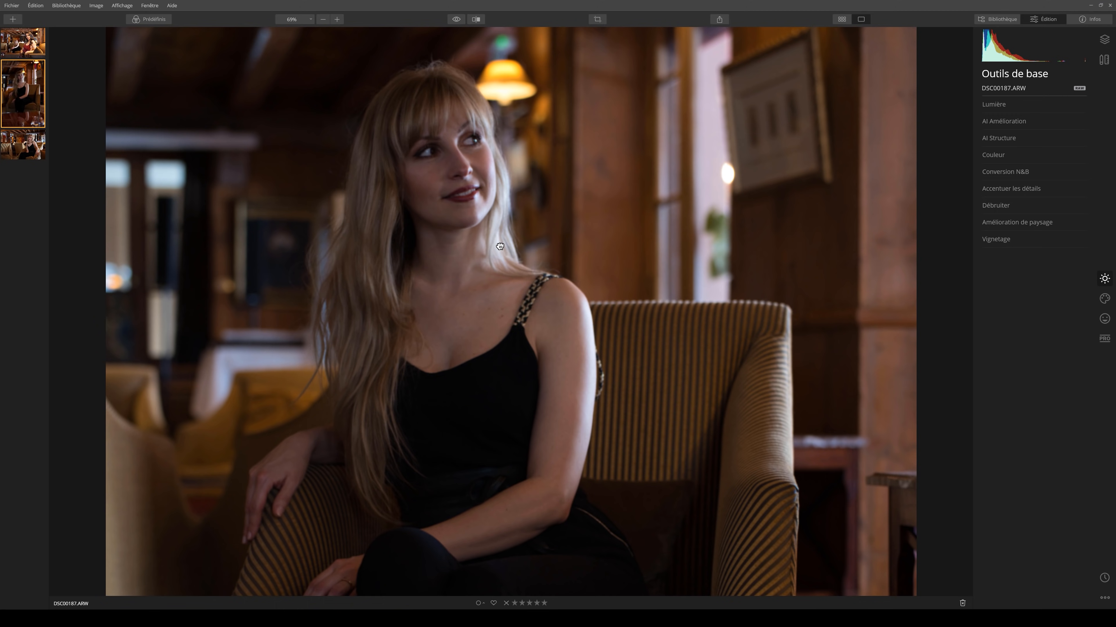
# Set AI Accent to 77 on the armchair portrait and compare the whole photo before and after
pyautogui.moveTo(499, 242); pyautogui.dragTo(500, 237)
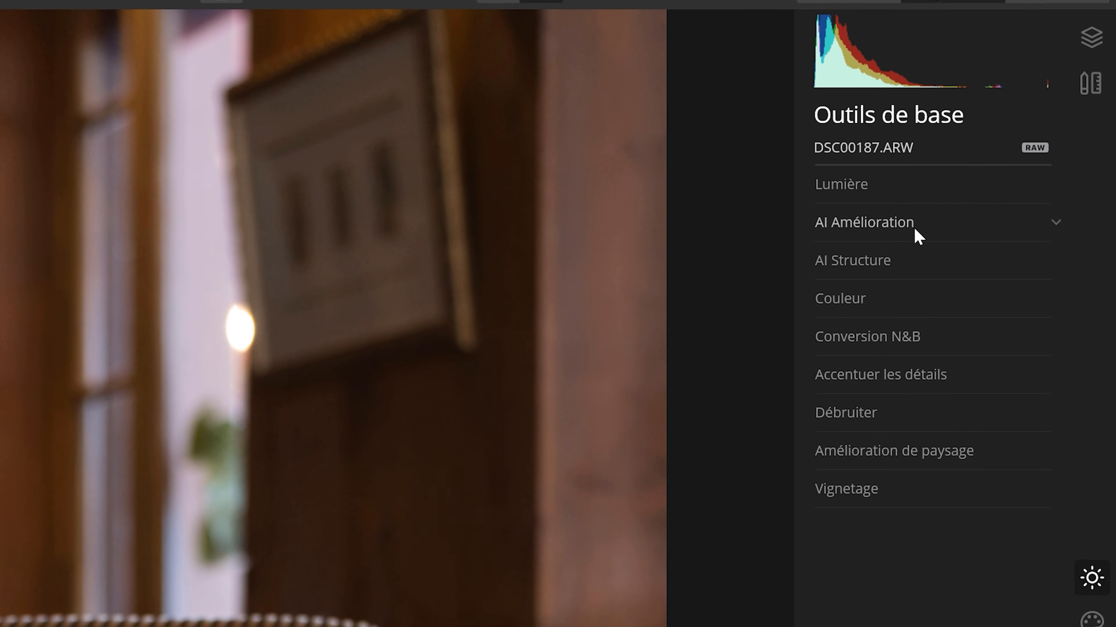
pyautogui.click(916, 226)
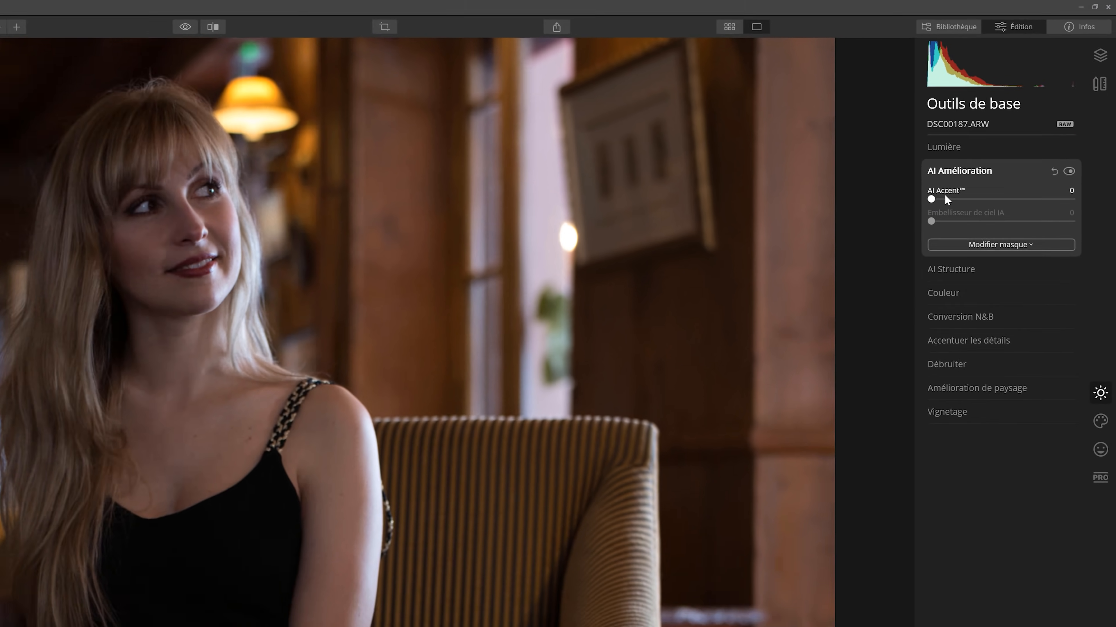
pyautogui.moveTo(945, 199); pyautogui.dragTo(966, 204)
pyautogui.moveTo(1049, 147); pyautogui.dragTo(1061, 145)
pyautogui.scroll(-2, 542, 199)
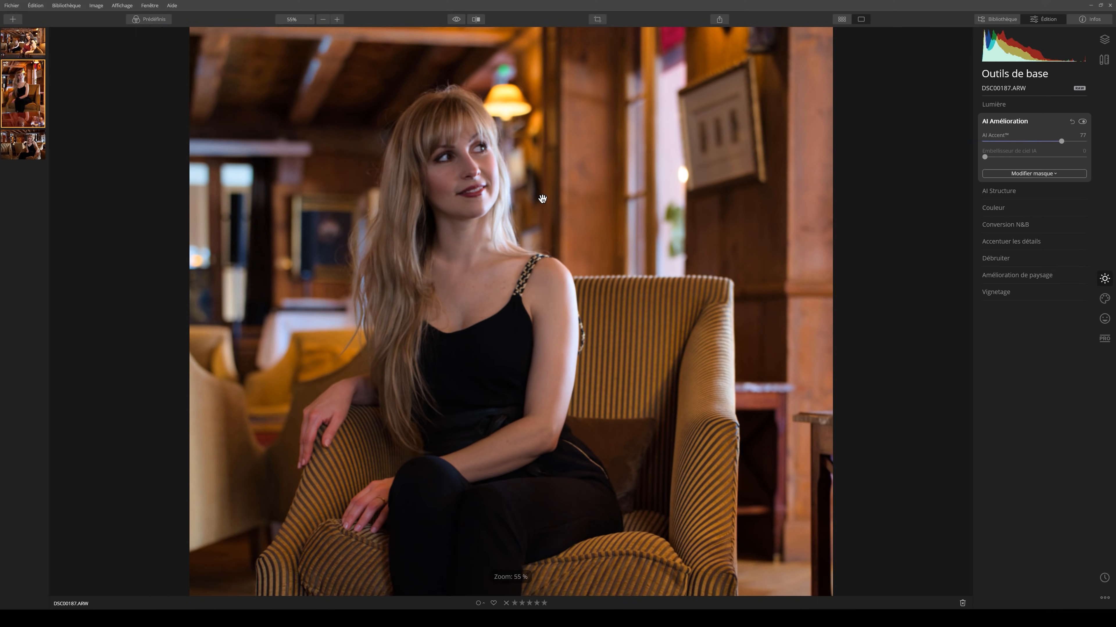
pyautogui.scroll(-3, 542, 199)
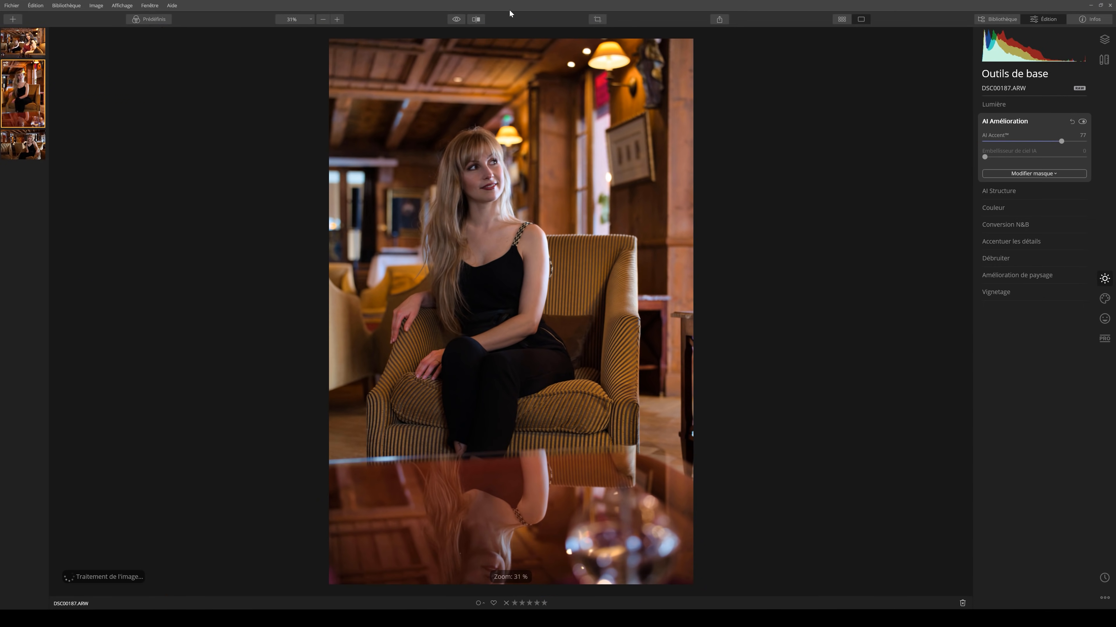
pyautogui.click(472, 19)
pyautogui.click(458, 18)
pyautogui.click(458, 19)
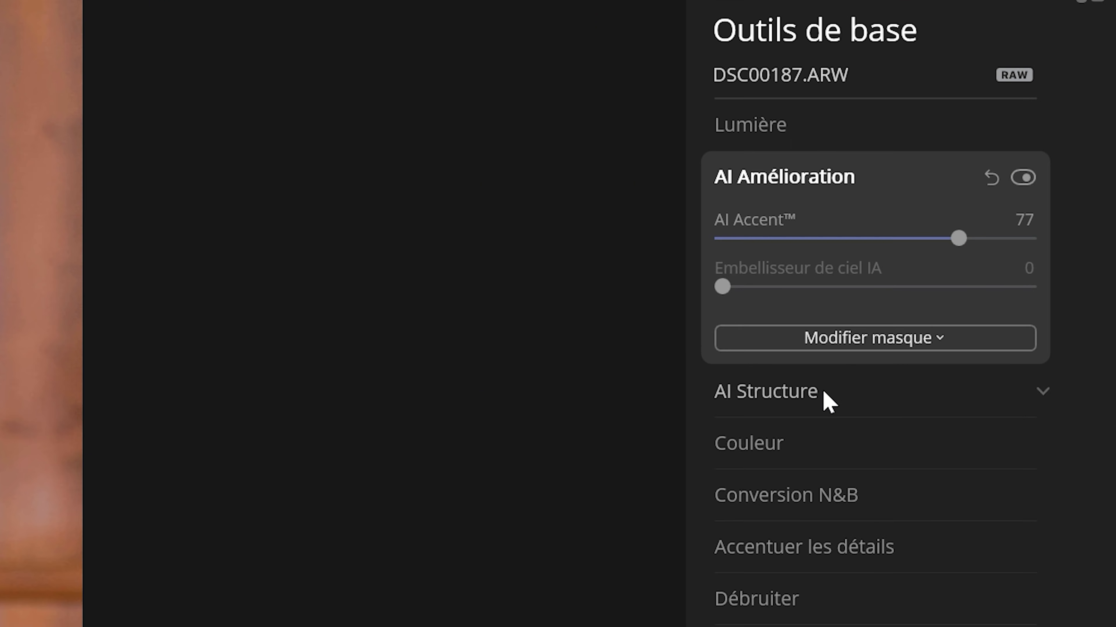
# Strongly increase the AI Structure Quantité on the armchair portrait
pyautogui.click(1018, 191)
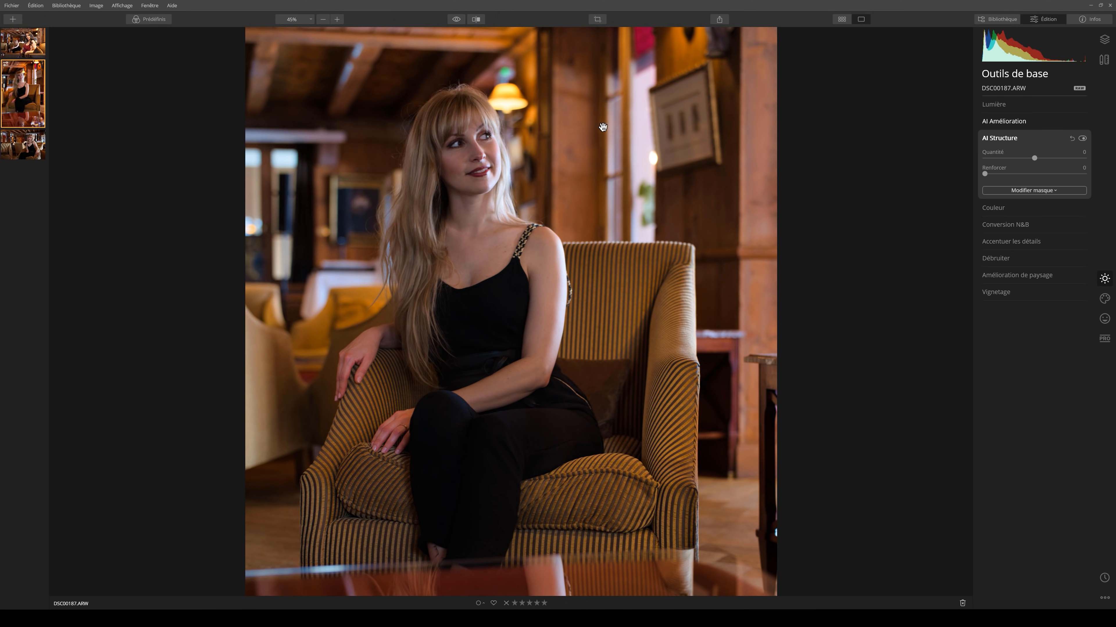
pyautogui.moveTo(1043, 161); pyautogui.dragTo(1083, 166)
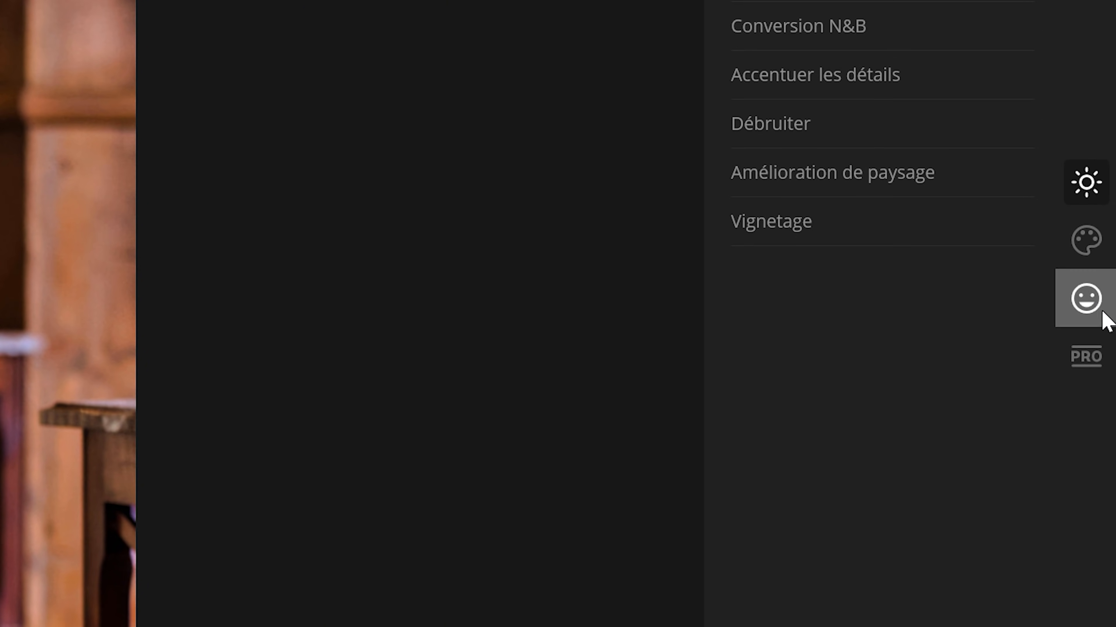
# Apply AI Amélioration de peau with skin defect removal enabled, Quantité at 35 and Effacer la brillance at 70
pyautogui.click(1098, 310)
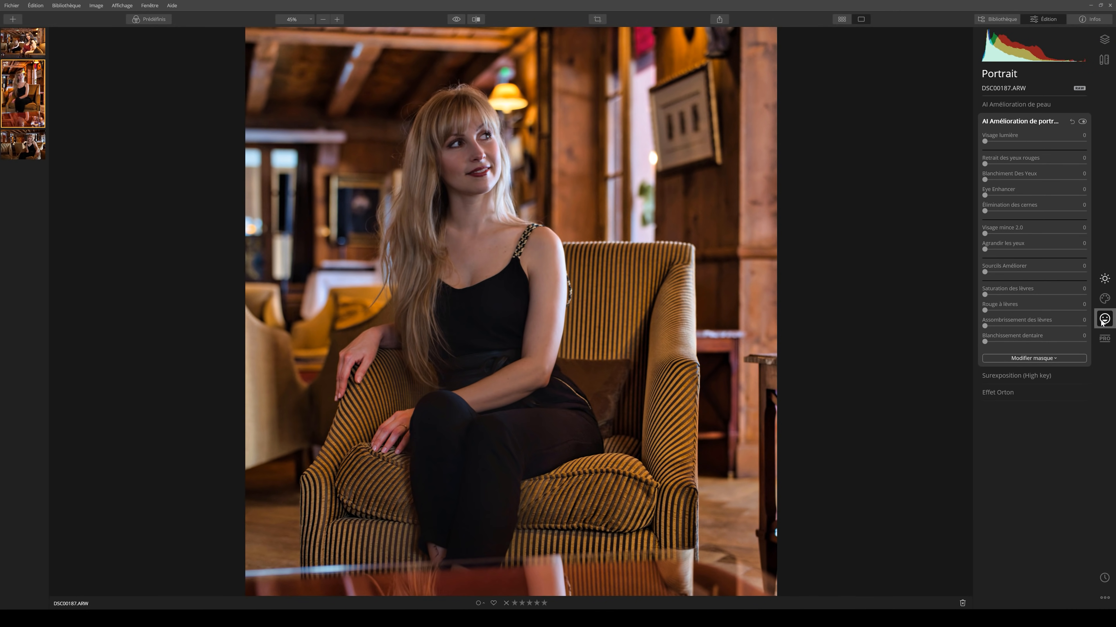
pyautogui.click(1021, 104)
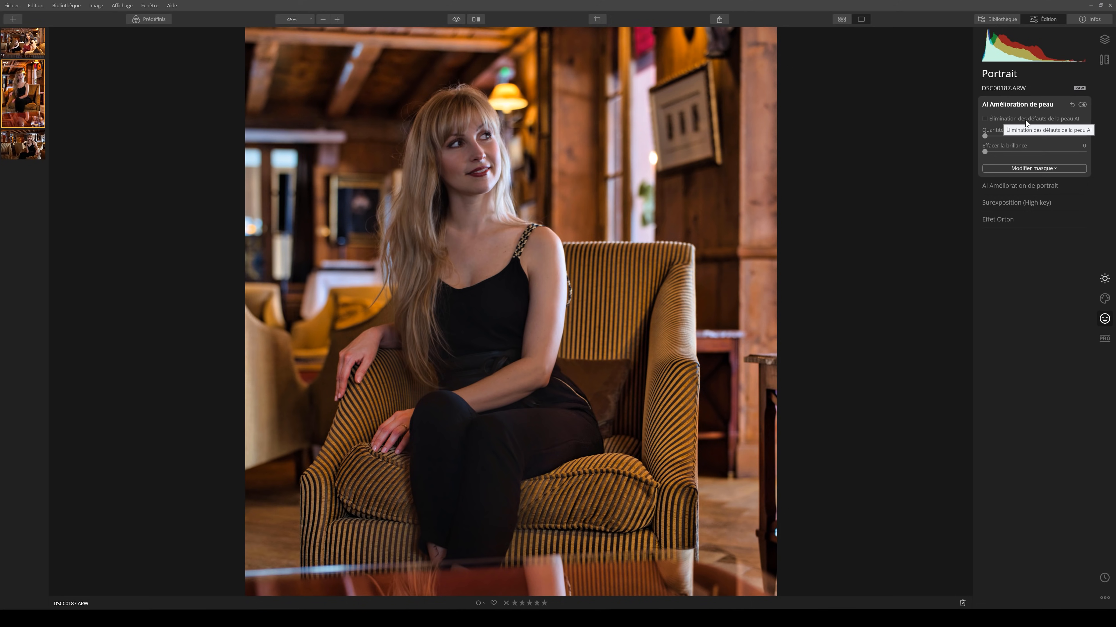
pyautogui.click(751, 226)
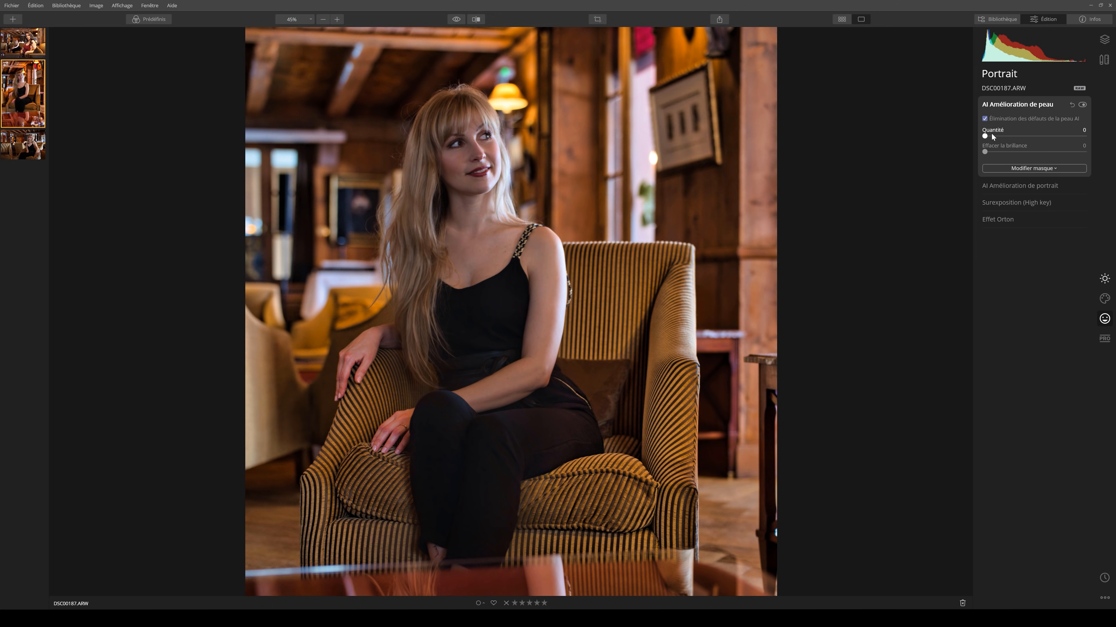
pyautogui.moveTo(1023, 139); pyautogui.dragTo(1059, 139)
pyautogui.moveTo(992, 154); pyautogui.dragTo(1004, 153)
pyautogui.moveTo(1051, 153); pyautogui.dragTo(1054, 152)
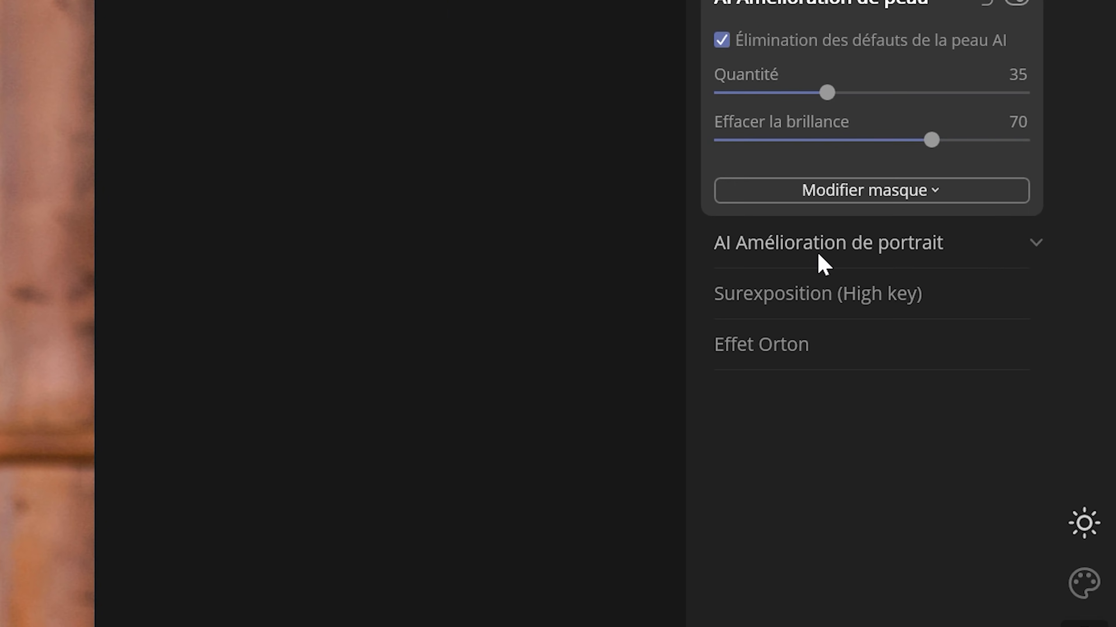
# In AI Amélioration de portrait, set Visage lumière to 34, Blanchiment Des Yeux to 36, Eye Enhancer to 64 and Élimination des cernes to 55
pyautogui.click(819, 256)
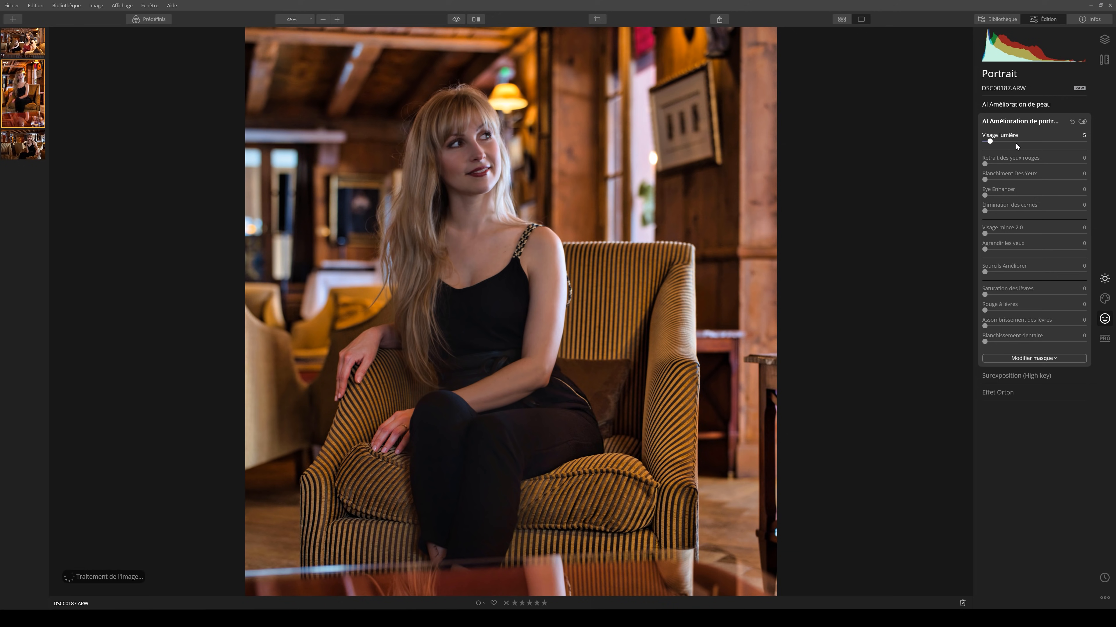
pyautogui.moveTo(997, 144); pyautogui.dragTo(1029, 148)
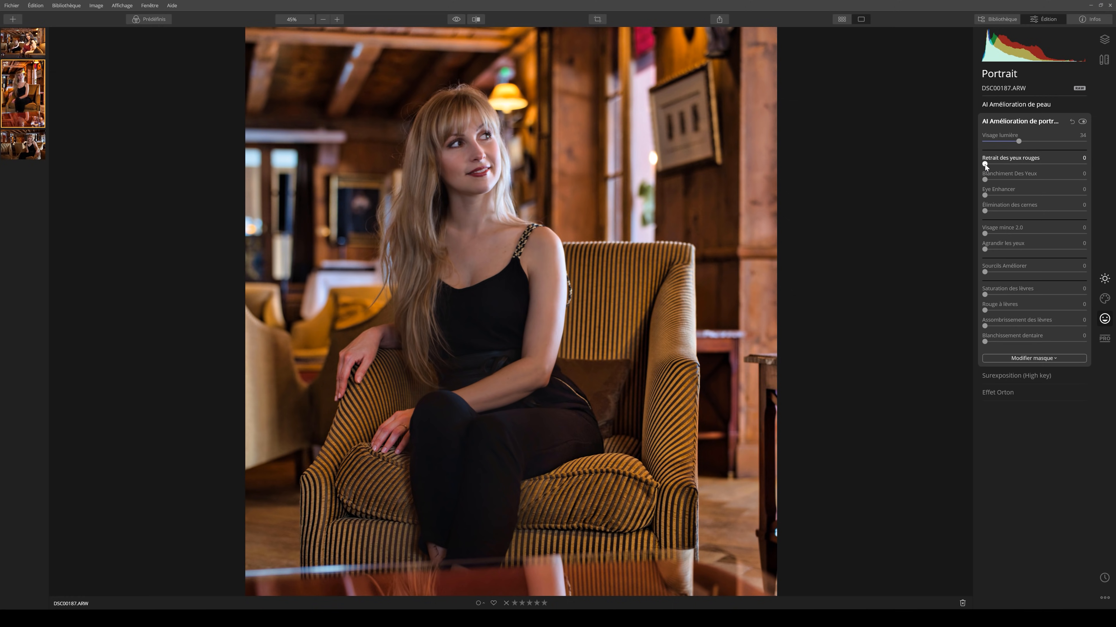
pyautogui.scroll(6, 476, 168)
pyautogui.moveTo(475, 168); pyautogui.dragTo(499, 226)
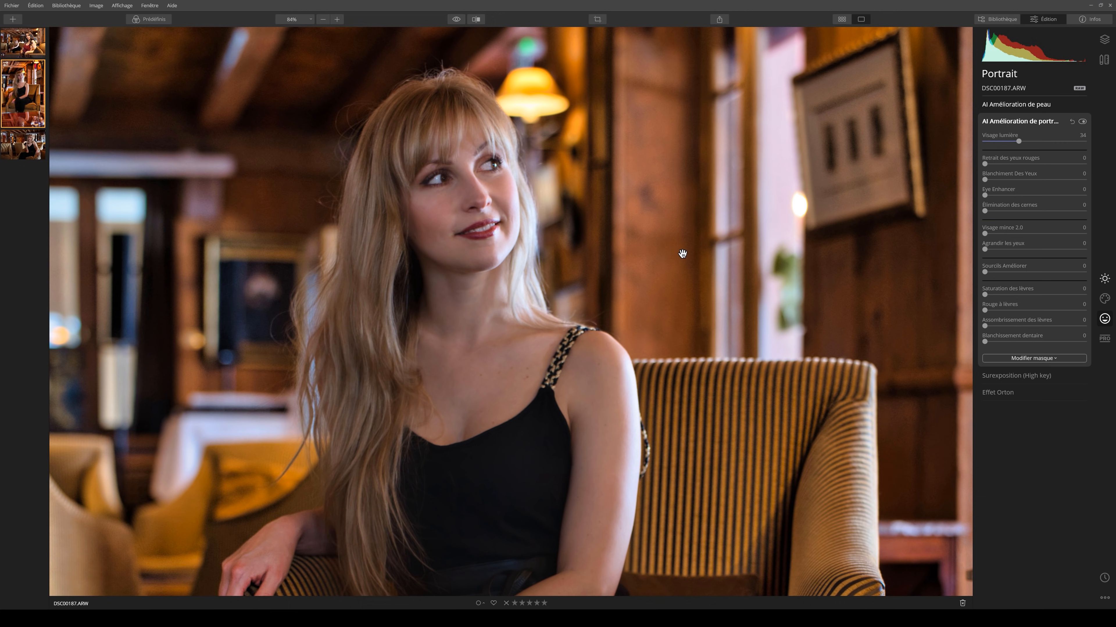
pyautogui.moveTo(985, 180); pyautogui.dragTo(1064, 181)
pyautogui.moveTo(1030, 179); pyautogui.dragTo(1020, 178)
pyautogui.moveTo(989, 196); pyautogui.dragTo(1038, 193)
pyautogui.click(1048, 196)
pyautogui.moveTo(985, 211); pyautogui.dragTo(1041, 212)
# Slim the face with Visage mince 2.0 at 79 and enlarge the eyes with Agrandir les yeux at 34
pyautogui.click(985, 233)
pyautogui.moveTo(1016, 239); pyautogui.dragTo(1085, 235)
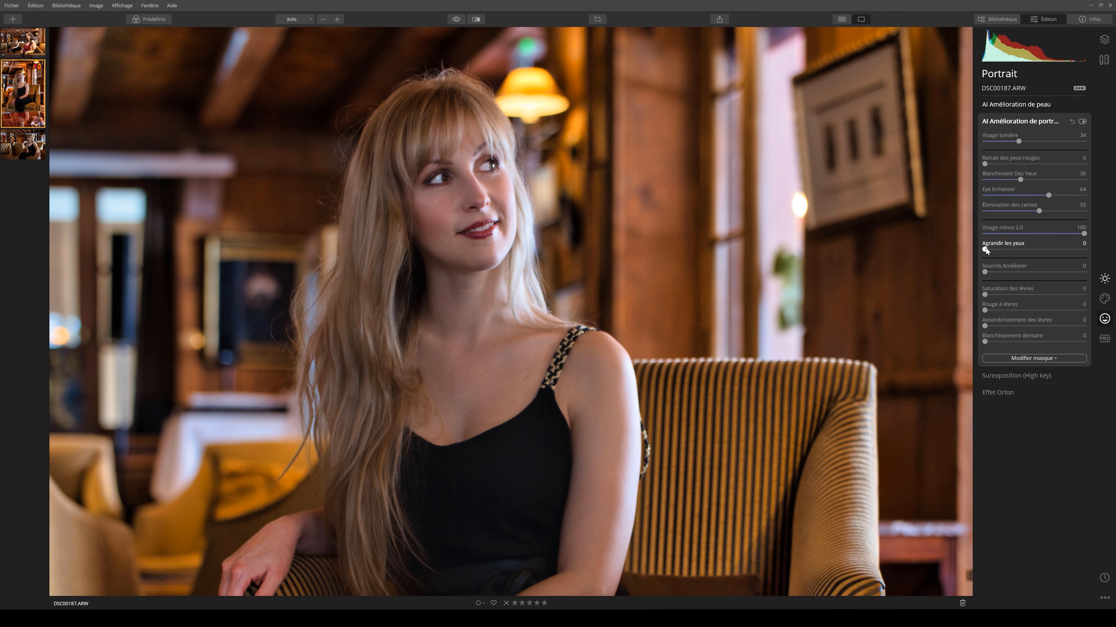
pyautogui.moveTo(1017, 252); pyautogui.dragTo(1067, 252)
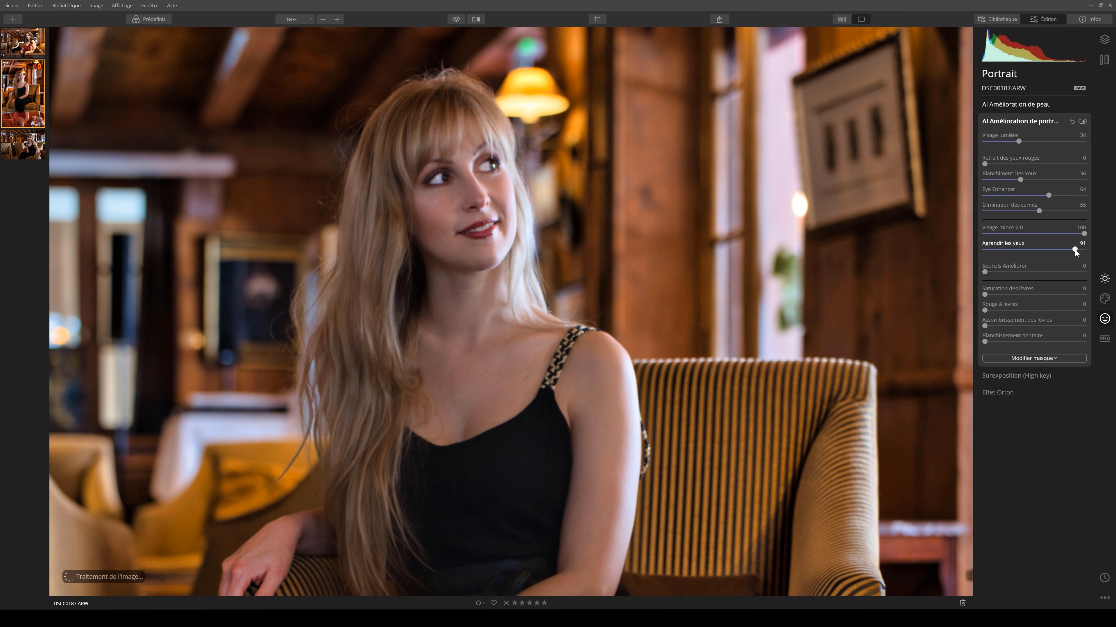
pyautogui.moveTo(1052, 249)
pyautogui.mouseDown()
pyautogui.moveTo(1020, 248)
pyautogui.moveTo(1065, 234)
pyautogui.mouseUp()
# Set Sourcils Améliorer to 38, Saturation des lèvres to 8, Rouge à lèvres to 35 and Blanchissement dentaire to 25
pyautogui.moveTo(984, 272); pyautogui.dragTo(1032, 273)
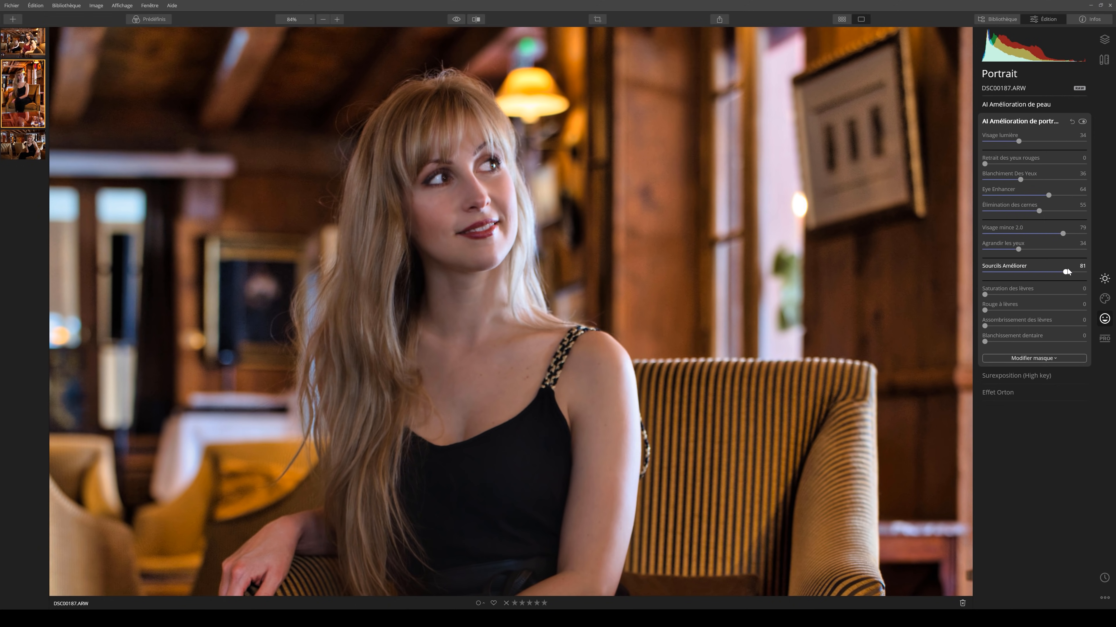
pyautogui.moveTo(1063, 271); pyautogui.dragTo(1001, 273)
pyautogui.click(1023, 270)
pyautogui.moveTo(985, 295); pyautogui.dragTo(992, 297)
pyautogui.moveTo(1003, 339); pyautogui.dragTo(1009, 339)
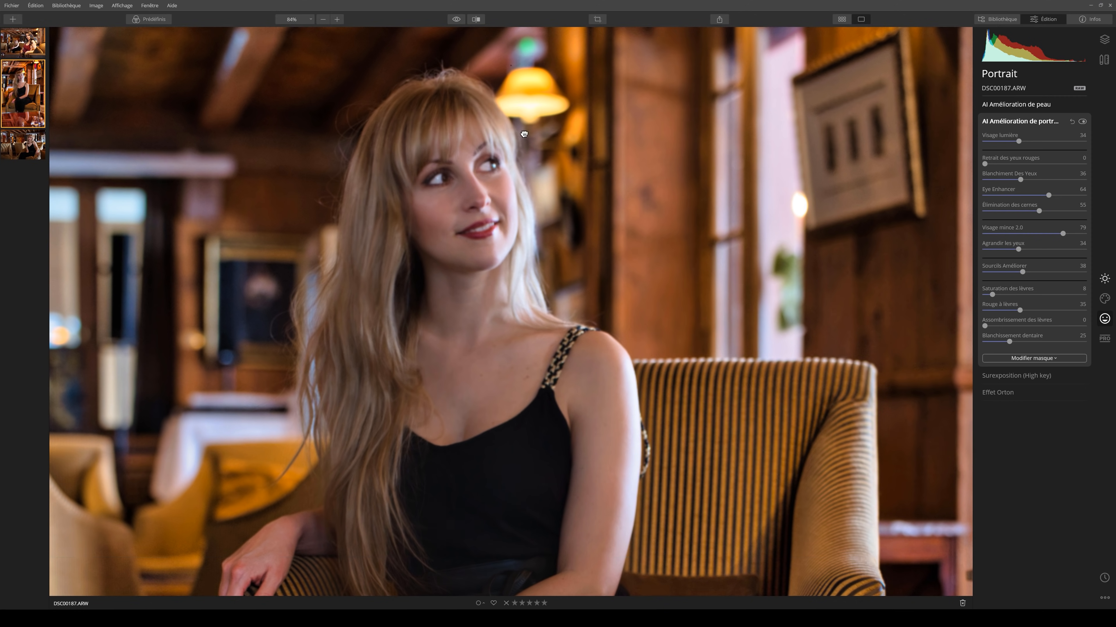
# Compare the woman's face up close before and after the portrait retouching
pyautogui.scroll(1, 499, 101)
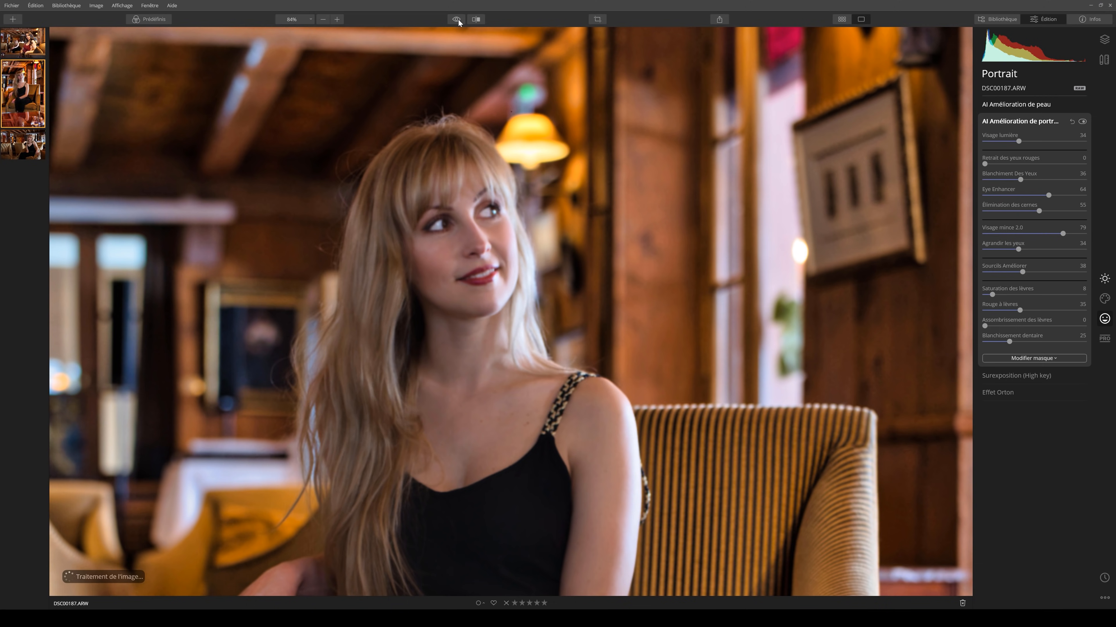
pyautogui.click(457, 20)
pyautogui.click(456, 20)
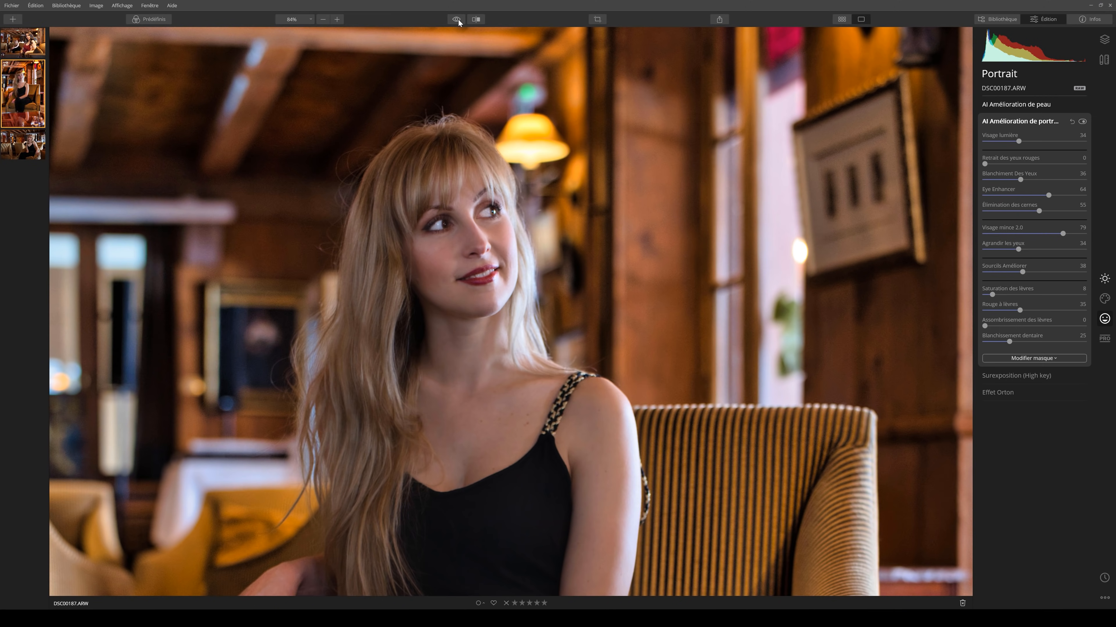
pyautogui.click(456, 19)
pyautogui.click(457, 19)
pyautogui.moveTo(497, 237); pyautogui.dragTo(508, 217)
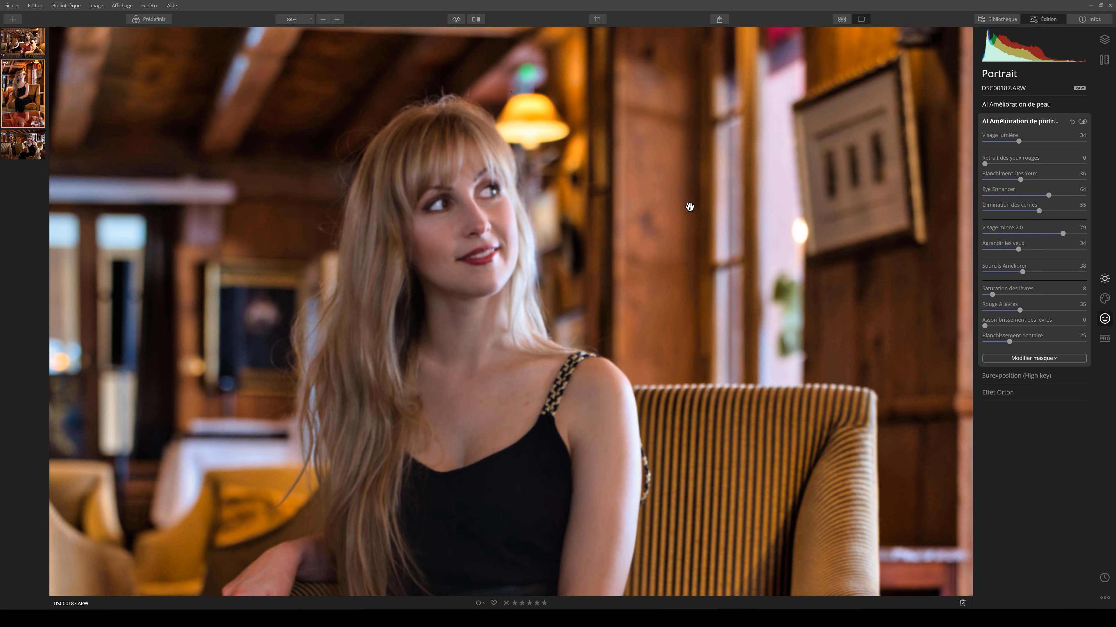
# Look through the Surexposition (High key) and Effet Orton options, and reopen the AI Amélioration de peau settings
pyautogui.click(1031, 377)
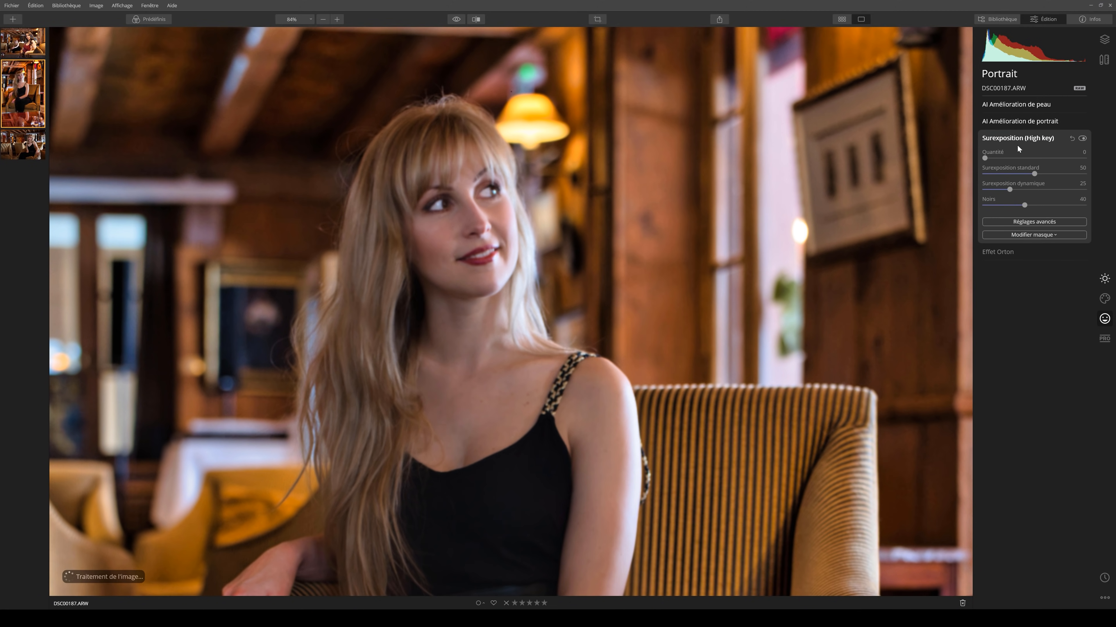
pyautogui.click(1003, 256)
pyautogui.click(1016, 154)
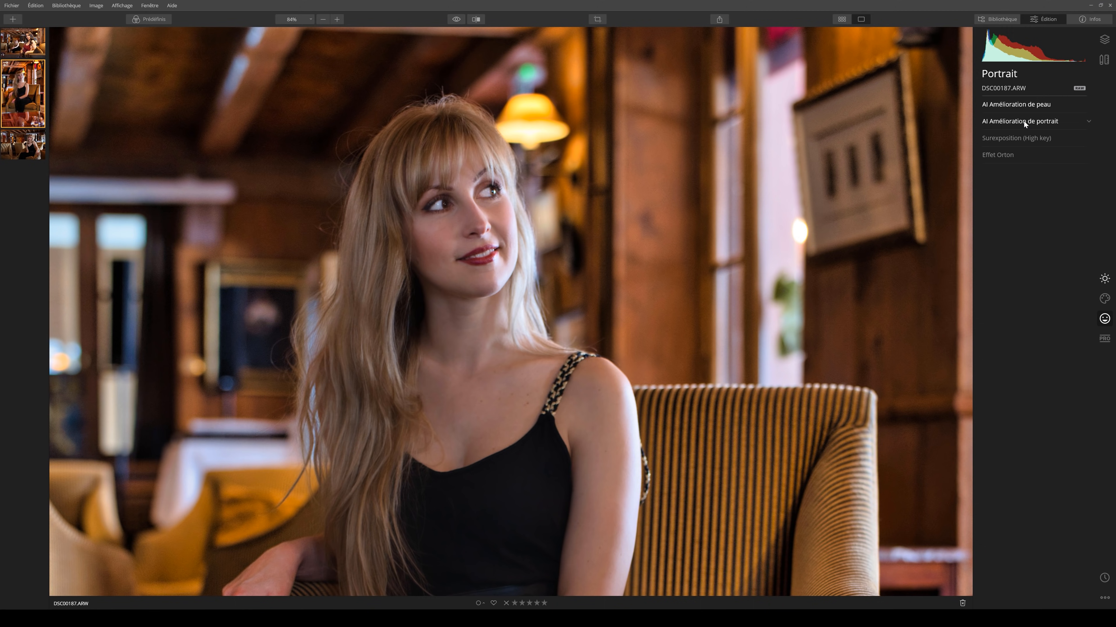
pyautogui.click(1023, 122)
pyautogui.click(1019, 105)
# Compare the full armchair portrait before and after all edits, first with the split view and then by toggling the original
pyautogui.scroll(-5, 510, 279)
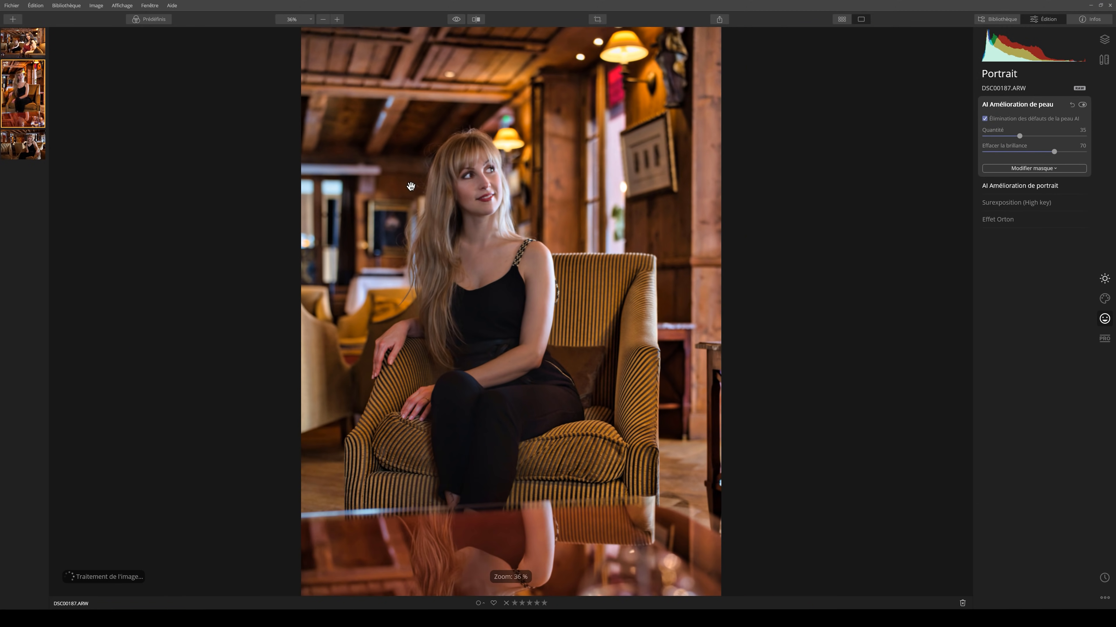
pyautogui.click(476, 19)
pyautogui.moveTo(391, 257); pyautogui.dragTo(343, 272)
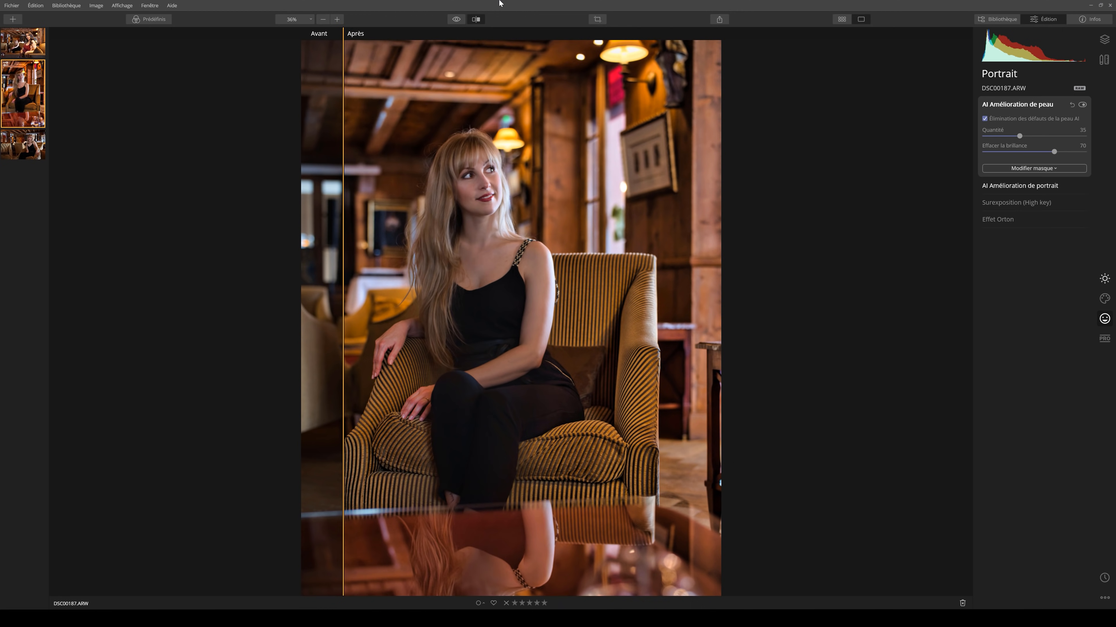
pyautogui.click(475, 20)
pyautogui.click(455, 20)
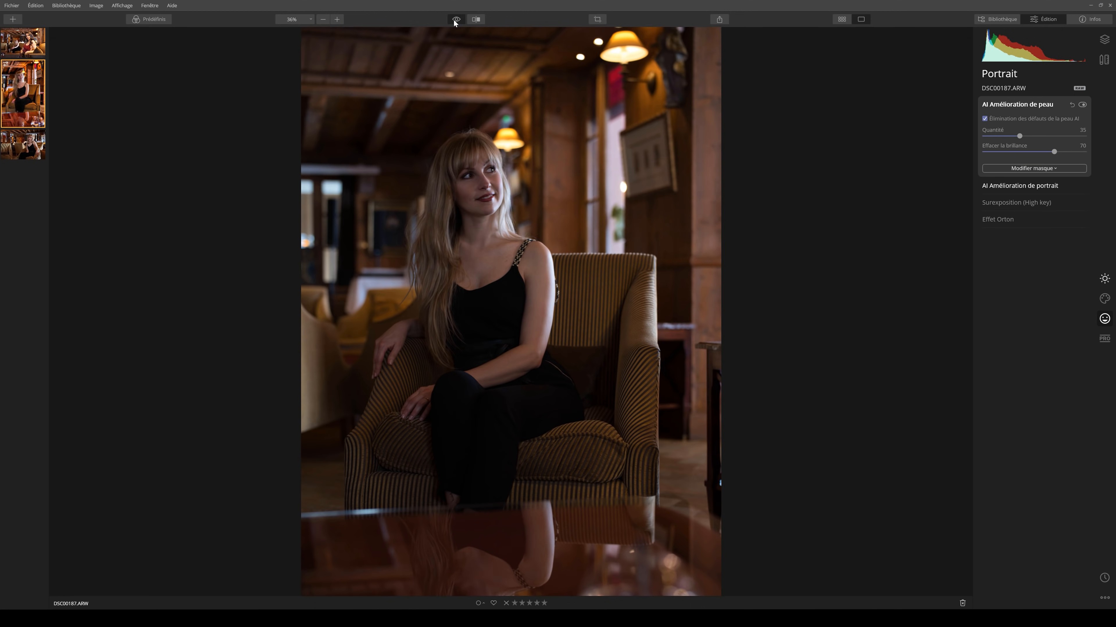
pyautogui.click(455, 21)
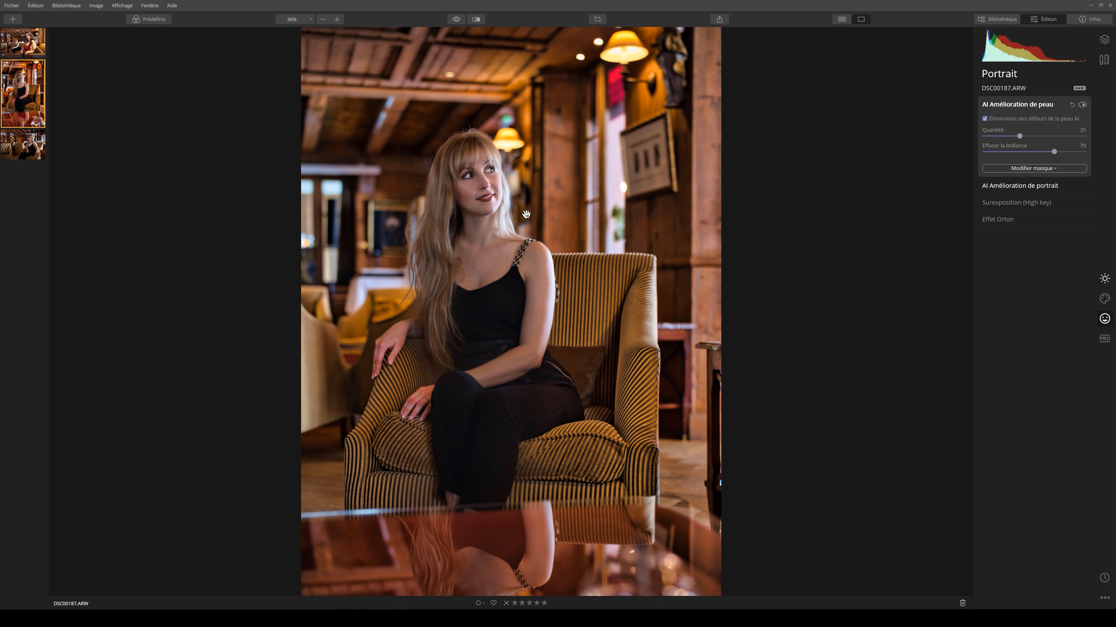
# Check which Adobe programs have Luminar 4 installed as a plugin, and close the overview
pyautogui.click(12, 5)
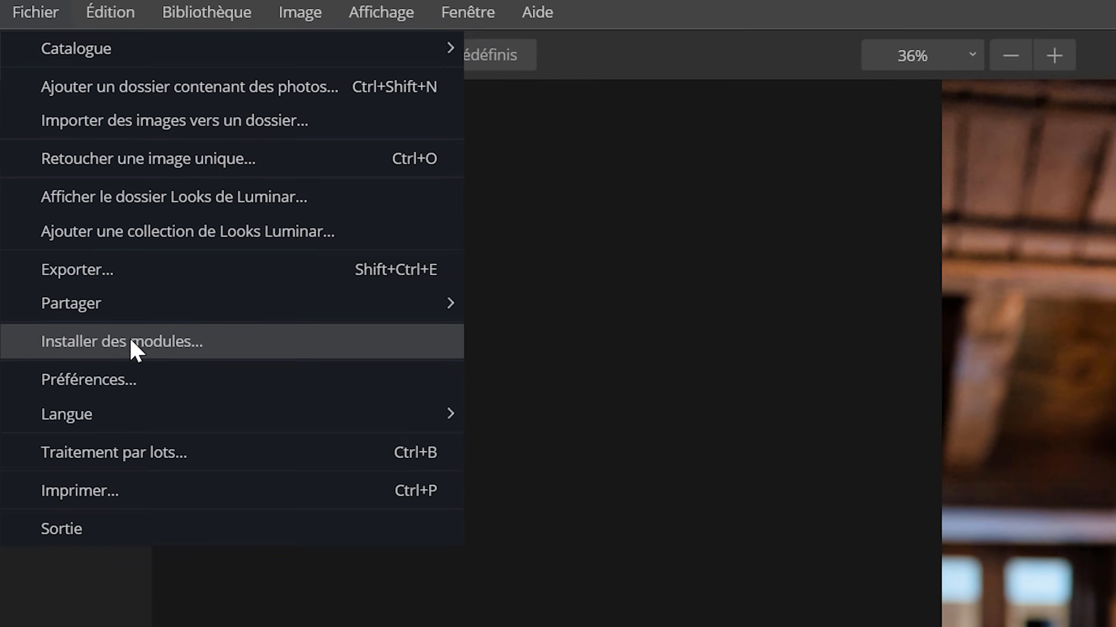
pyautogui.click(134, 342)
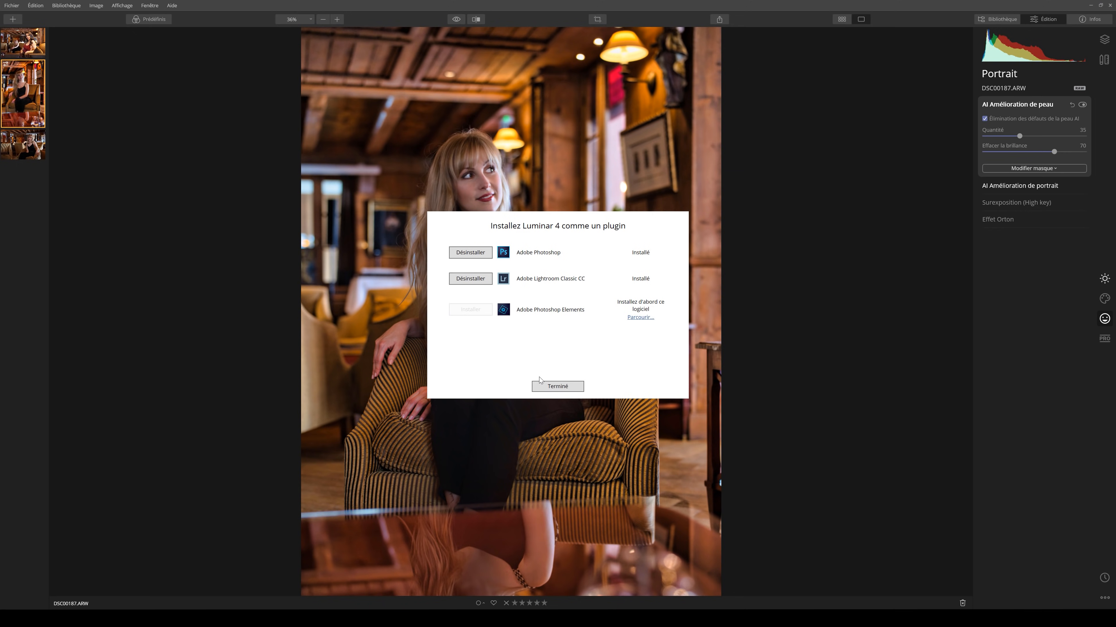
pyautogui.click(553, 388)
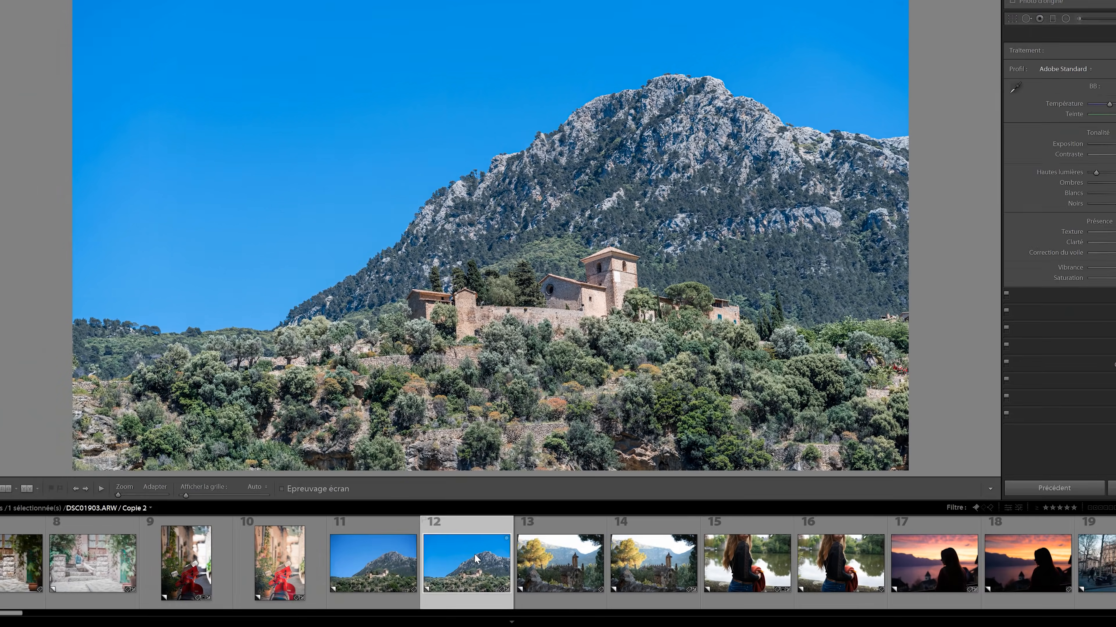
# Send the mountain photo to Luminar 4 as a copy with Lightroom corrections, showing the file copy options
pyautogui.rightClick(529, 552)
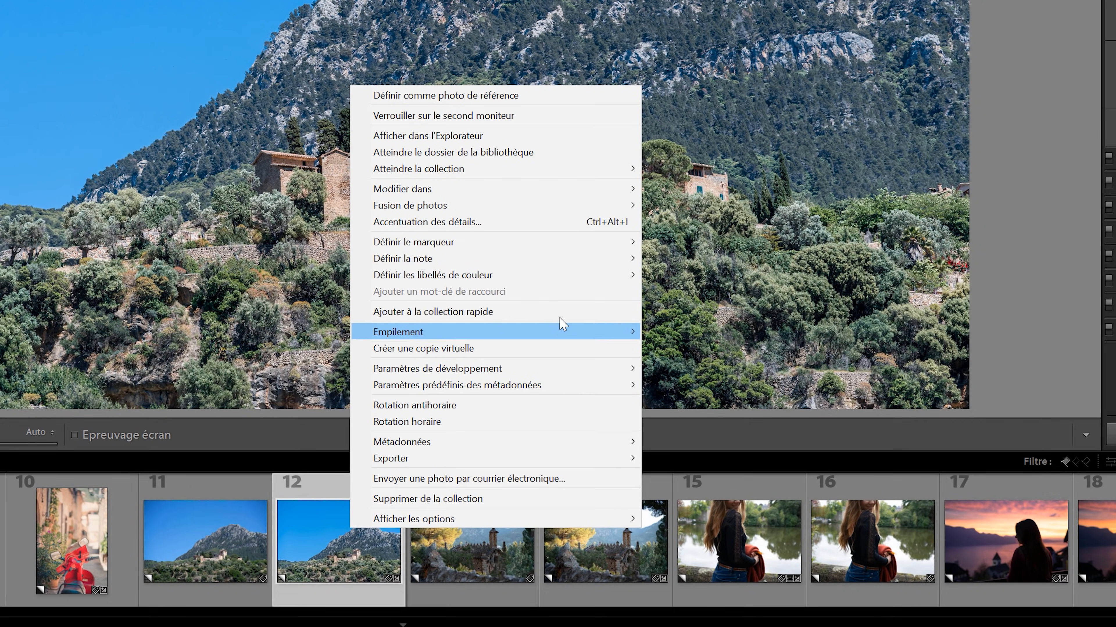
pyautogui.moveTo(549, 190)
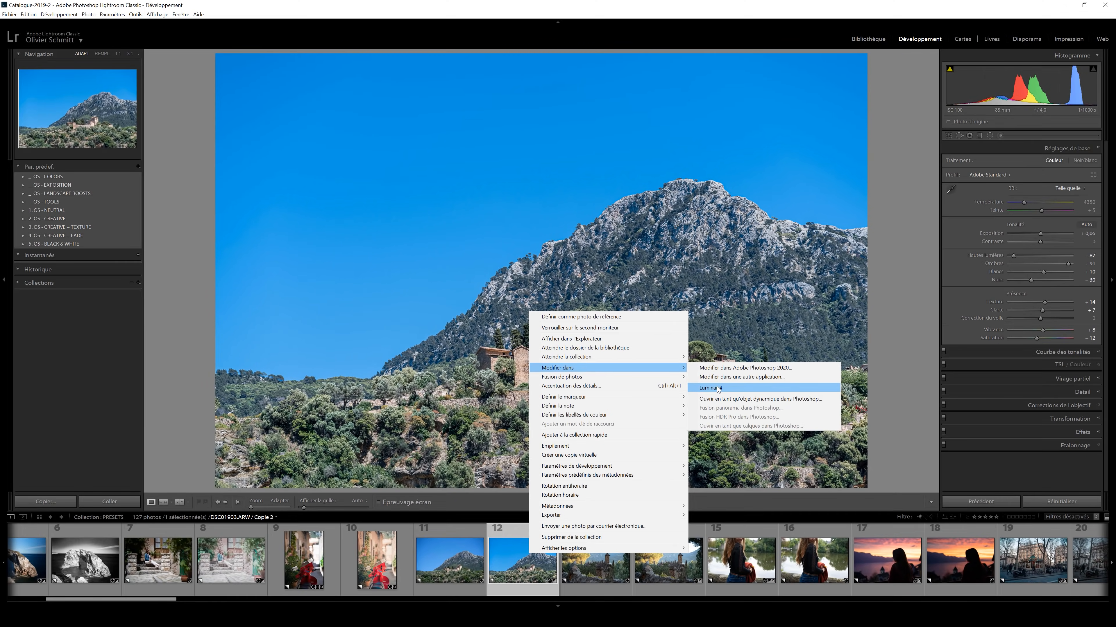
pyautogui.click(719, 389)
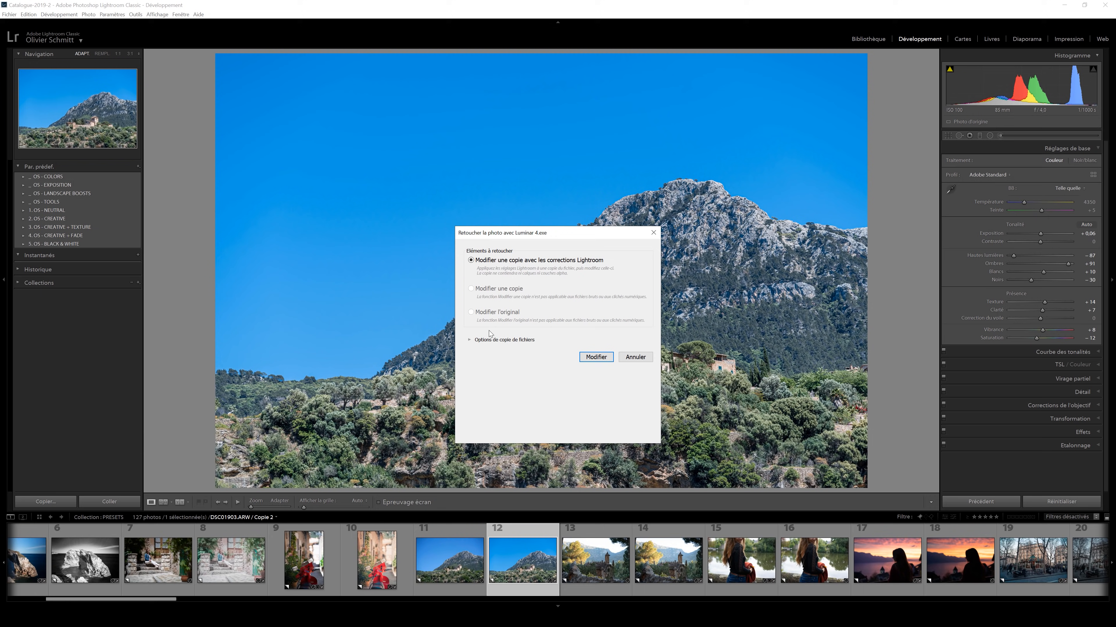
pyautogui.click(470, 340)
pyautogui.moveTo(546, 235); pyautogui.dragTo(536, 148)
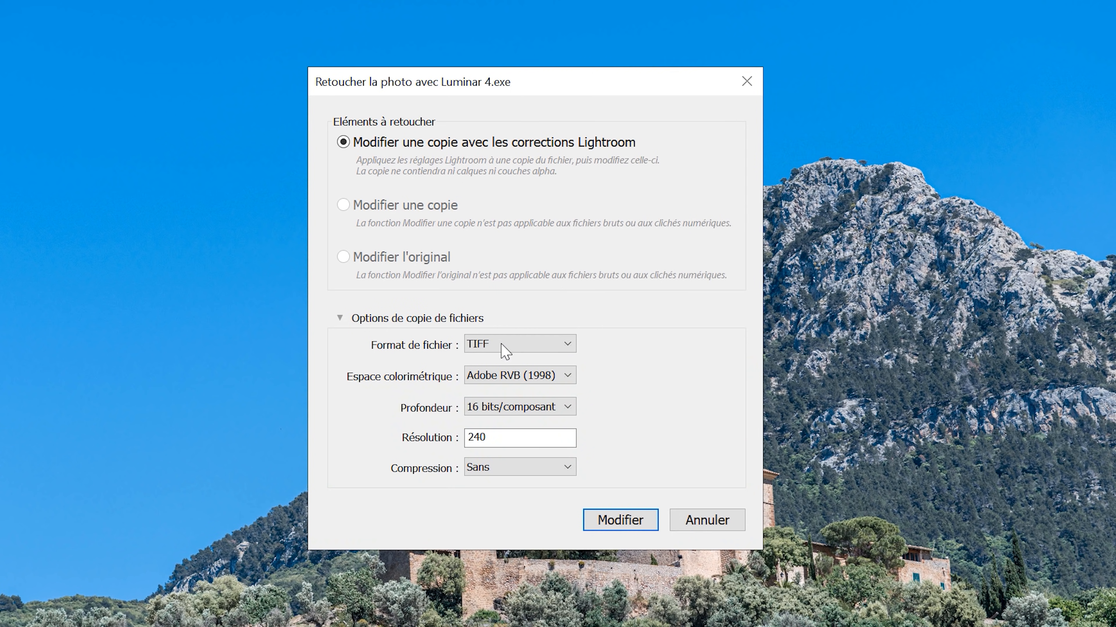
# Review the copy options, keep TIFF, Adobe RVB (1998), 16 bits, resolution 240 and no compression, and start the edit
pyautogui.click(501, 344)
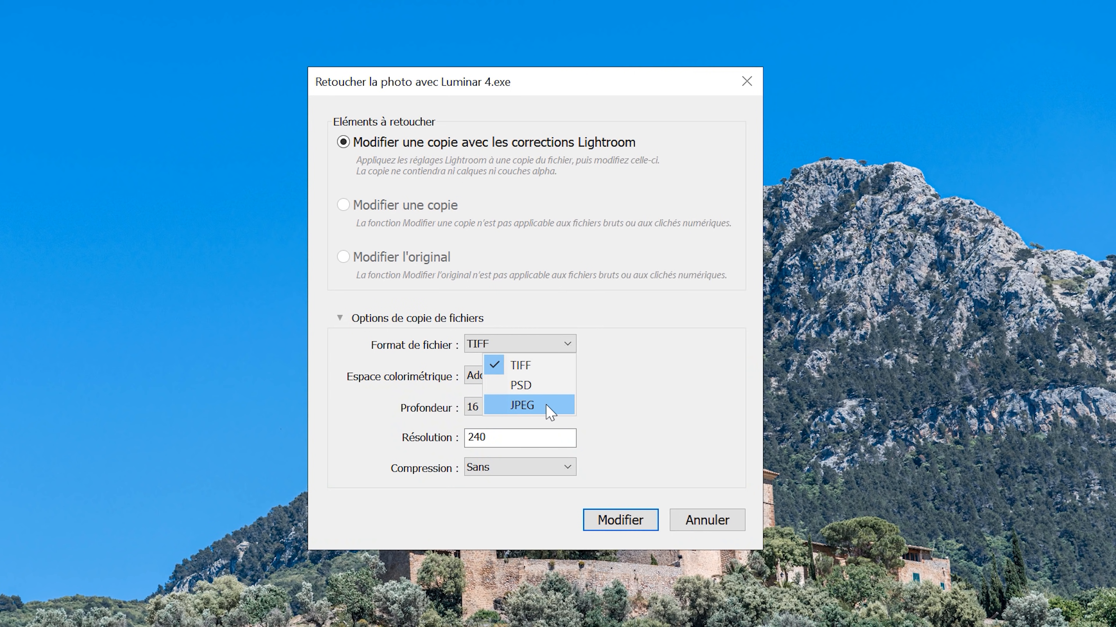
pyautogui.click(664, 378)
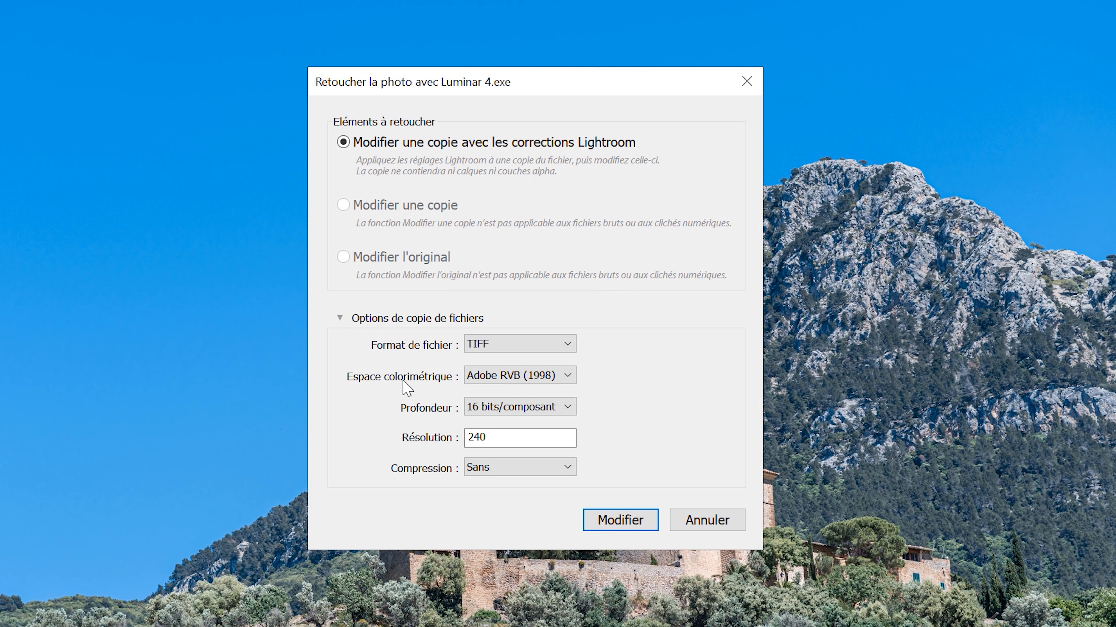
pyautogui.click(505, 378)
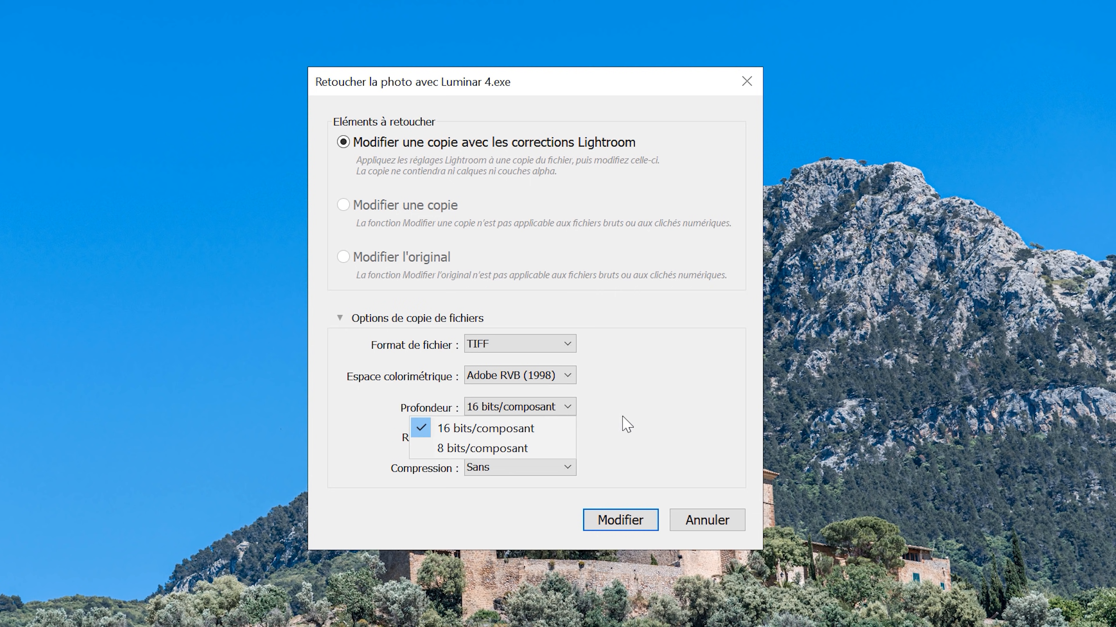
pyautogui.click(650, 386)
pyautogui.moveTo(538, 440); pyautogui.dragTo(378, 435)
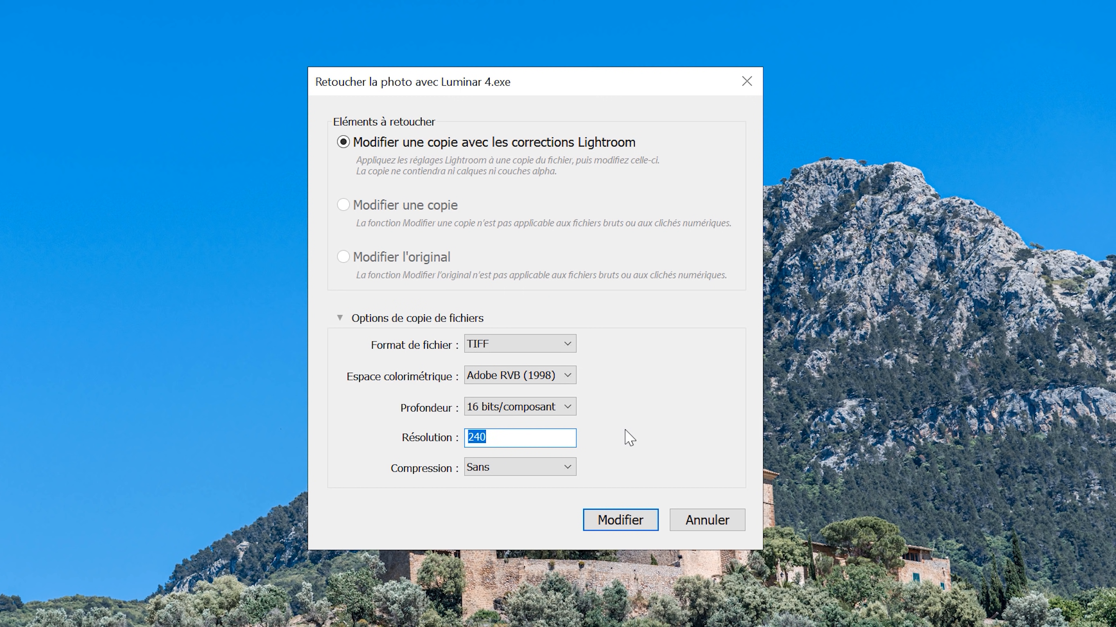
pyautogui.click(560, 465)
pyautogui.click(530, 489)
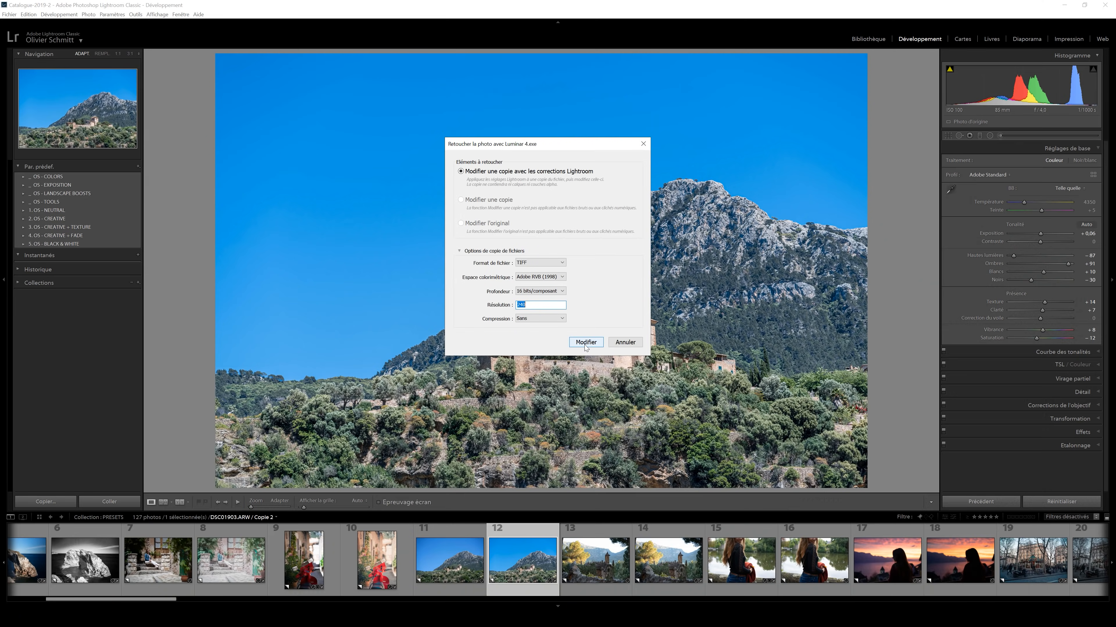
pyautogui.click(619, 522)
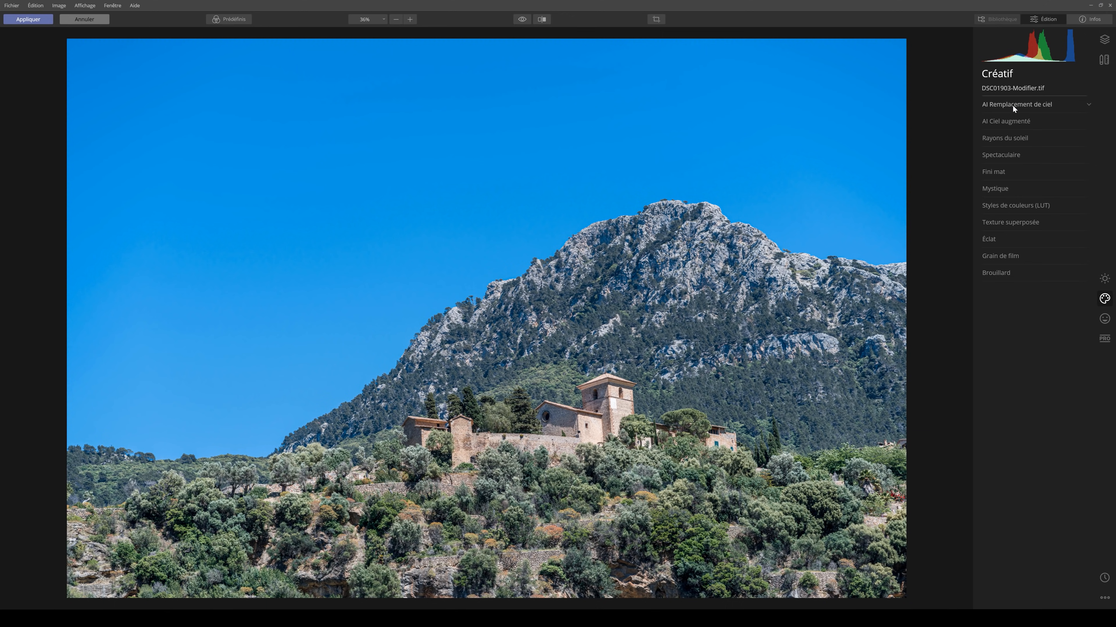
# Replace the sky above the mountain with Blue Sky 6 and apply the edit back to Lightroom
pyautogui.click(1012, 106)
pyautogui.click(1023, 124)
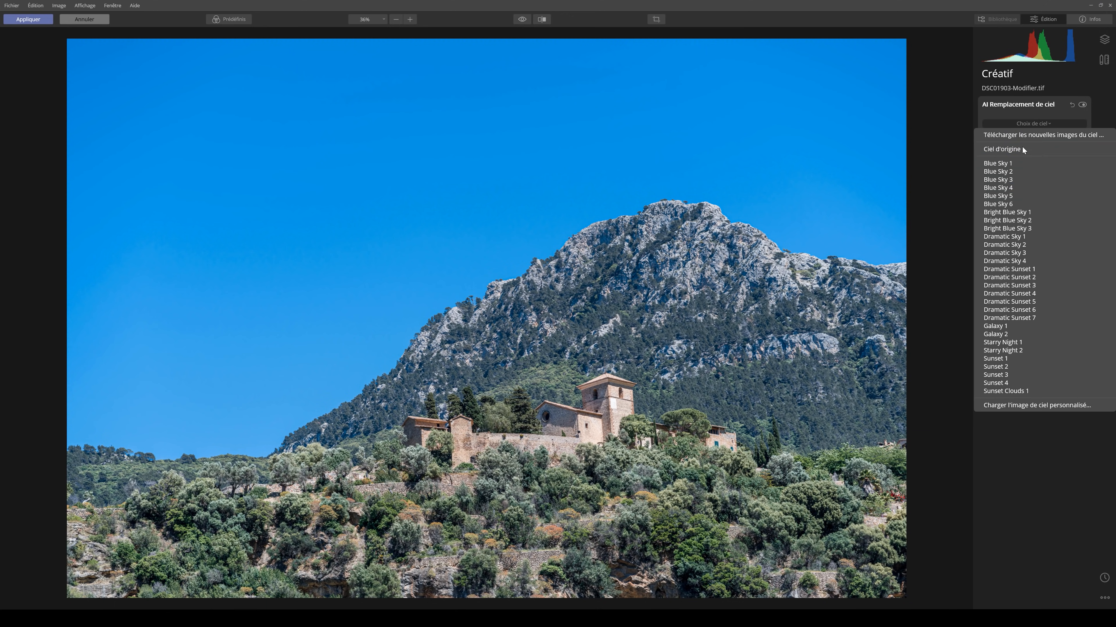
pyautogui.click(1027, 204)
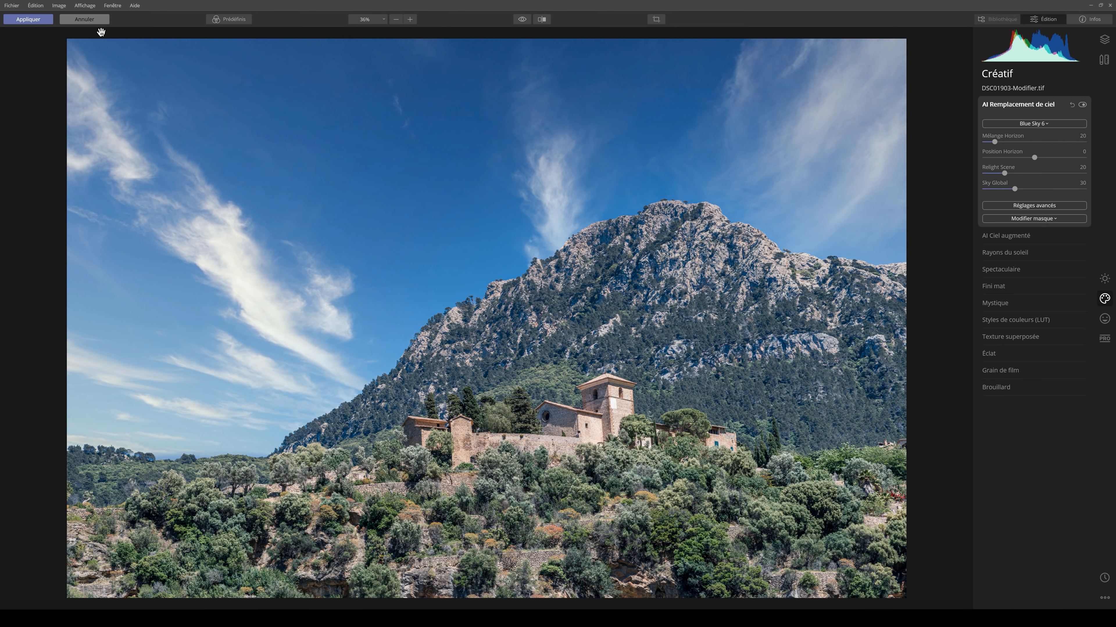
pyautogui.click(27, 20)
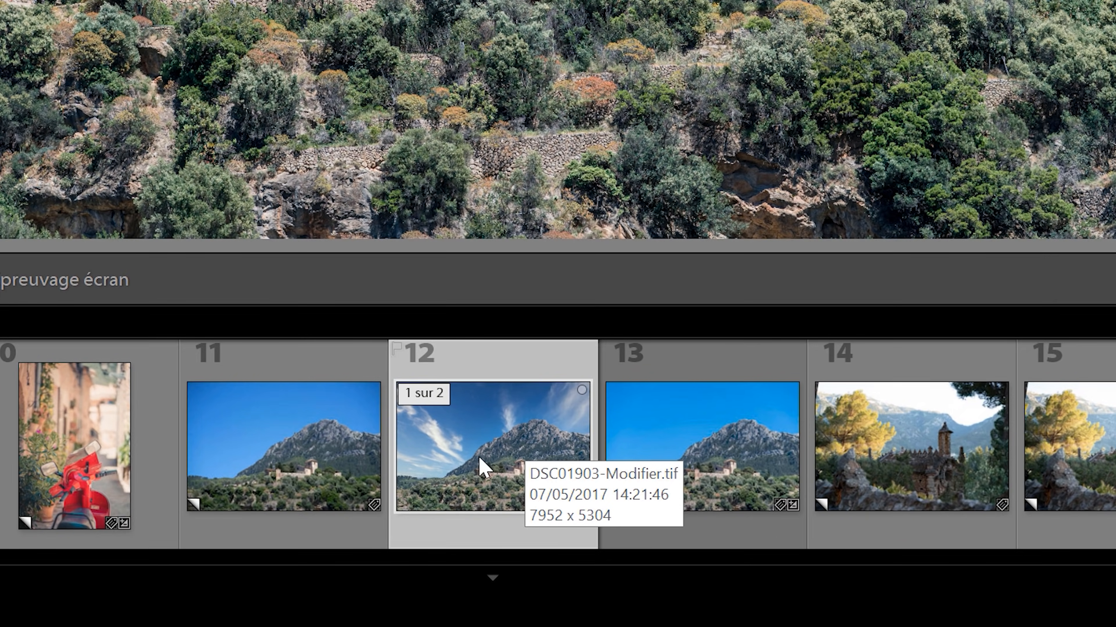
# Check how DSC01903-Modifier.tif is stacked with its original photo in the filmstrip
pyautogui.click(451, 437)
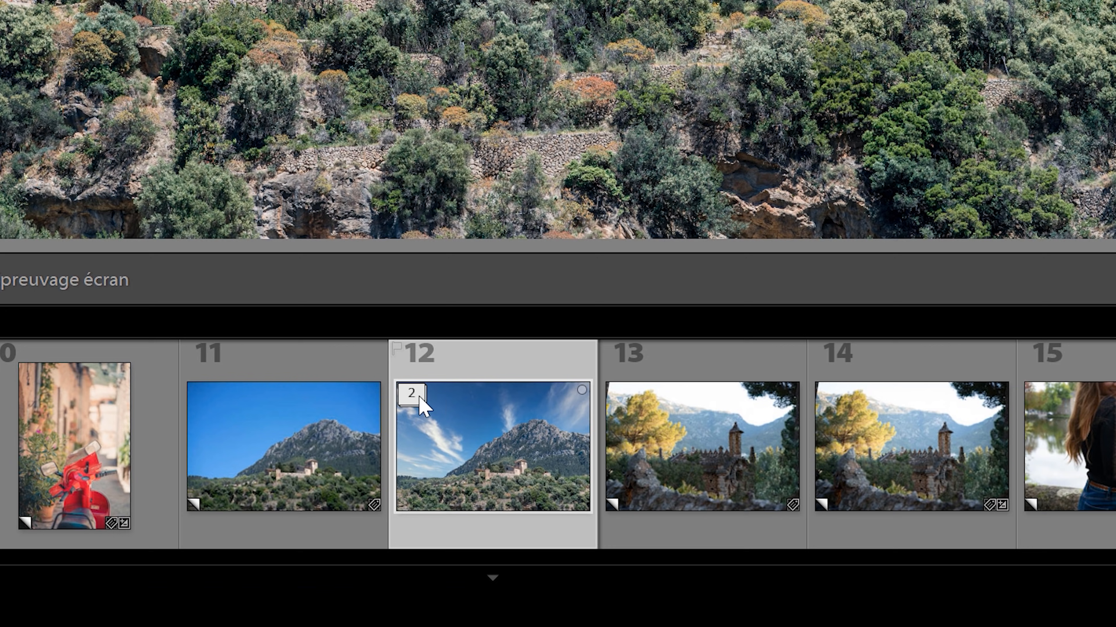
pyautogui.click(410, 393)
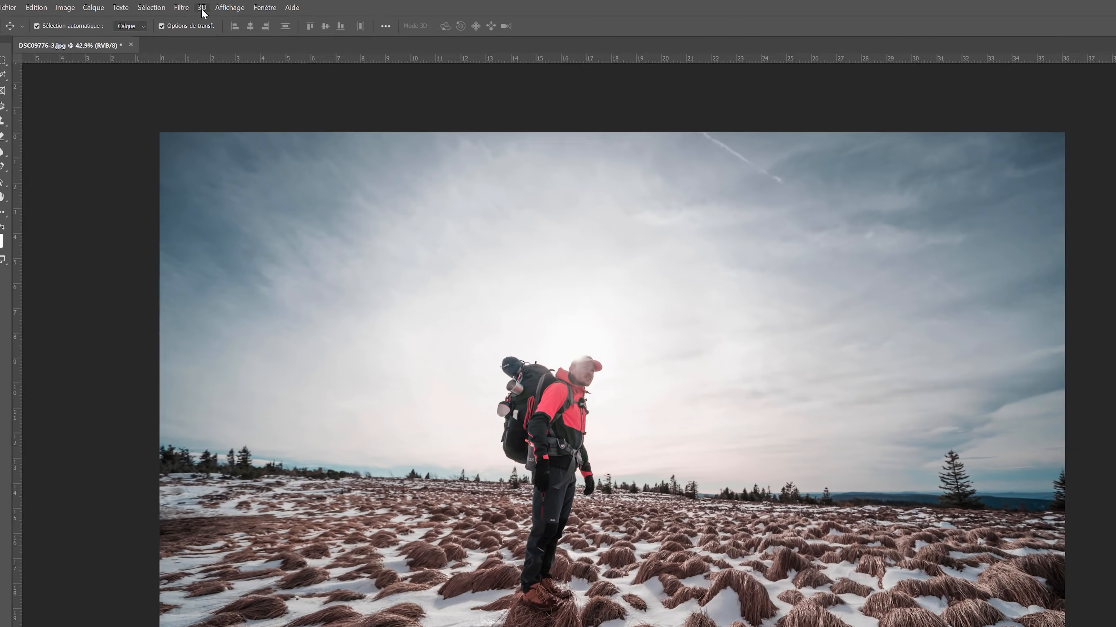
# In Photoshop, convert the hiker photo's layer for smart filters and open it in the Luminar 4 filter
pyautogui.click(181, 7)
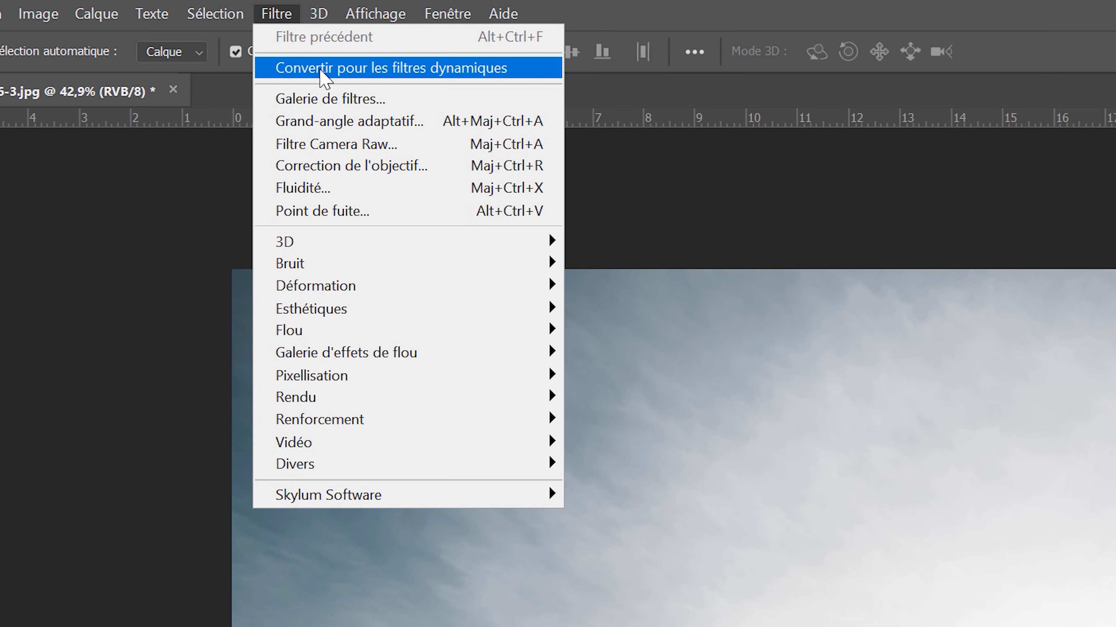
pyautogui.click(321, 70)
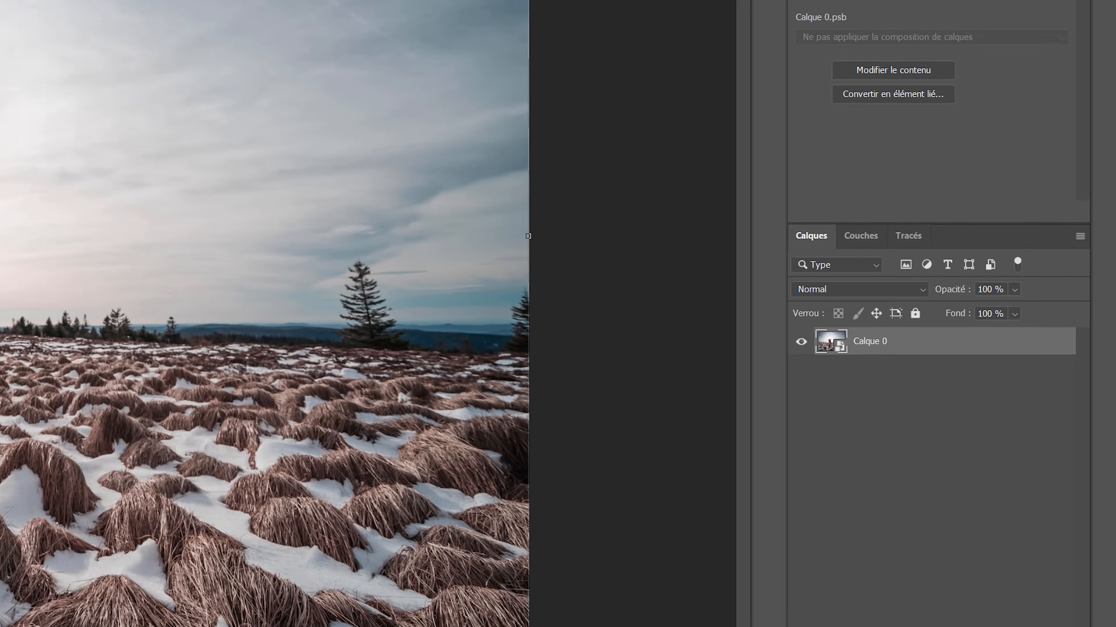
pyautogui.click(158, 6)
pyautogui.moveTo(229, 183)
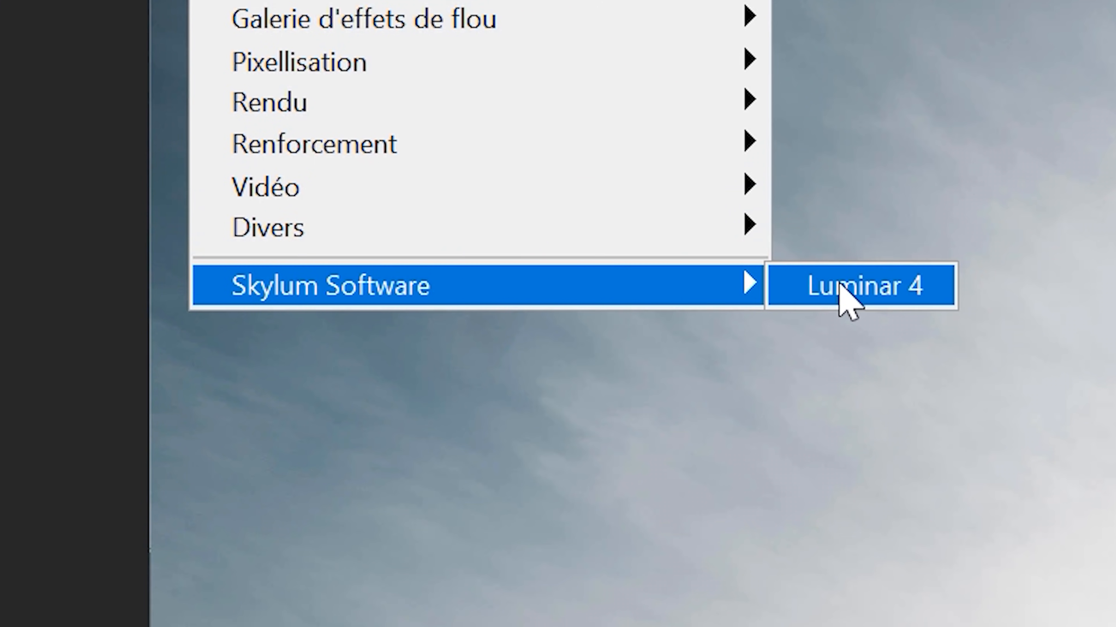
pyautogui.click(839, 284)
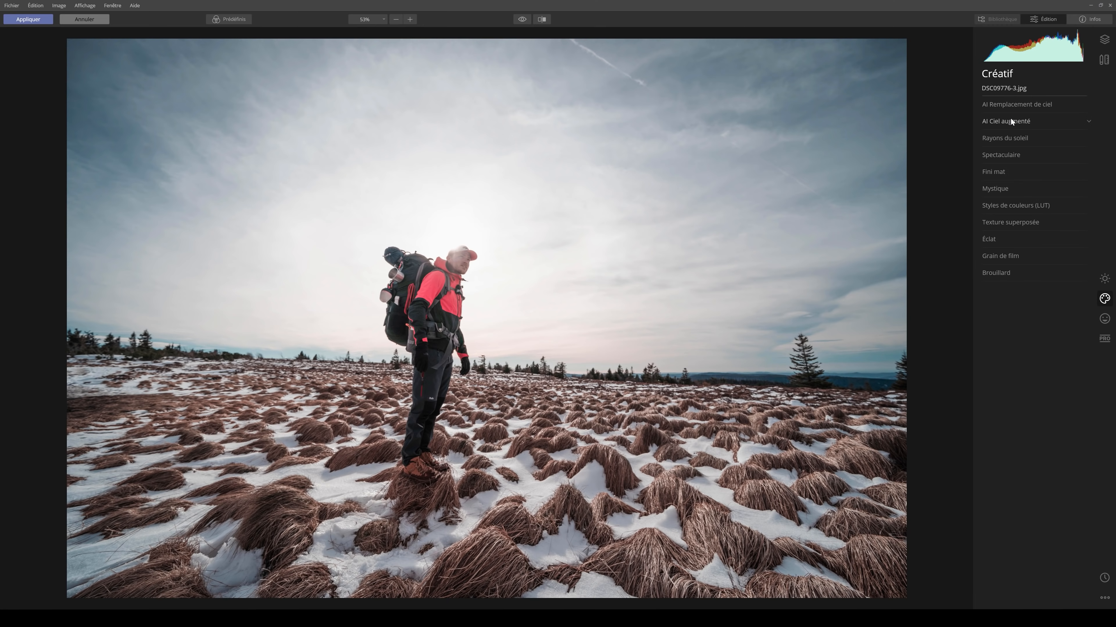
# Try Mountains 1 as the AI Ciel augmenté object behind the hiker, and replace it with Mountains 2
pyautogui.click(1010, 124)
pyautogui.click(1036, 138)
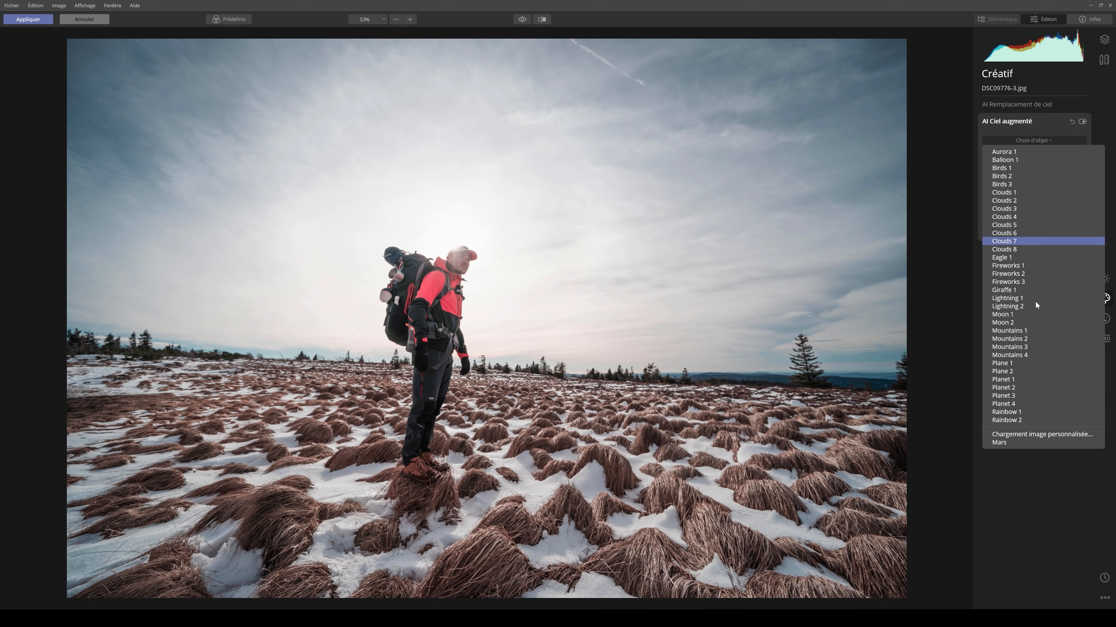
pyautogui.click(1031, 330)
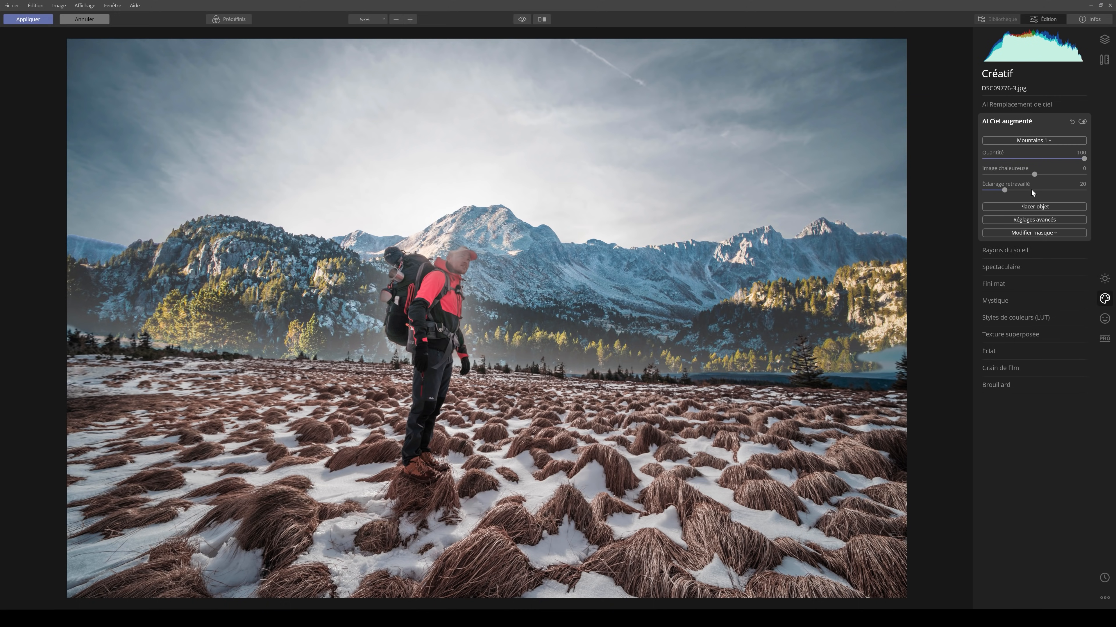
pyautogui.click(1029, 141)
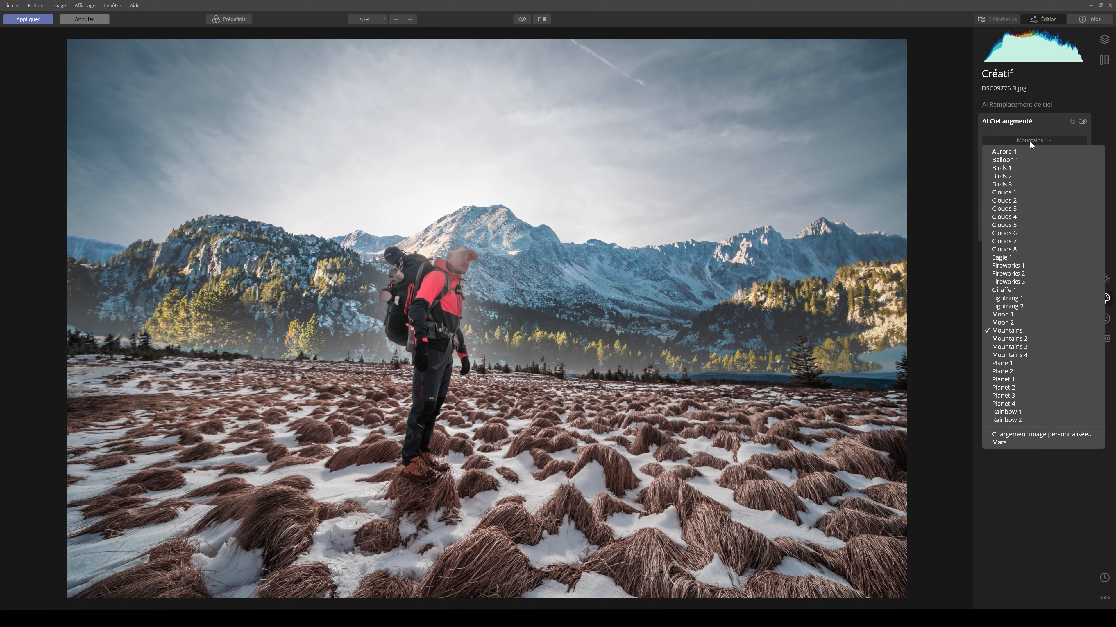
pyautogui.click(1028, 338)
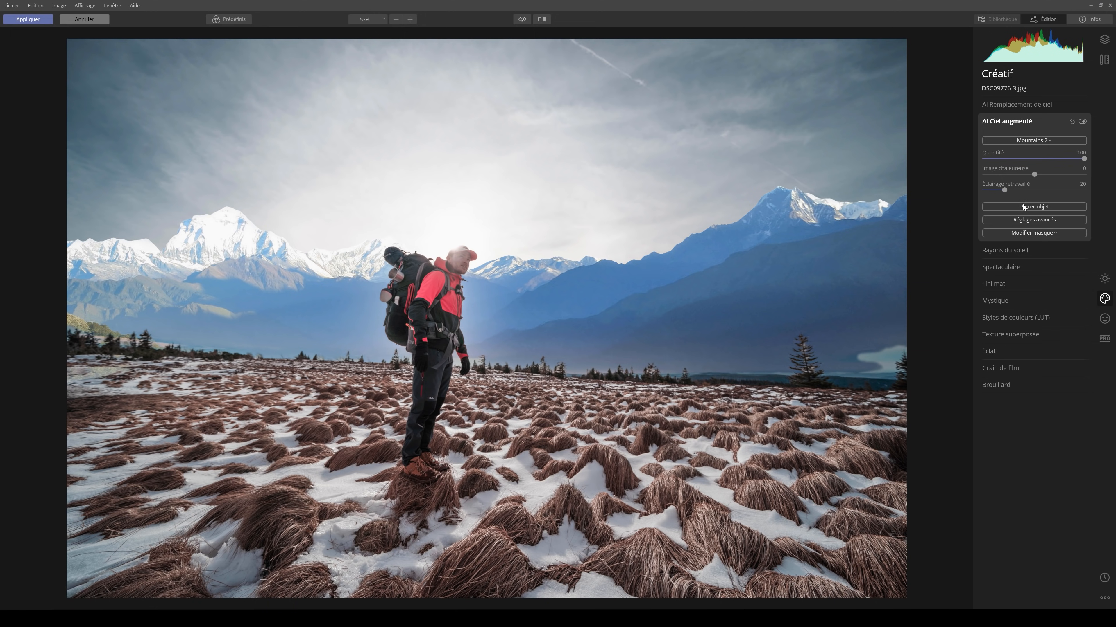
# Set Image chaleureuse to 26 and Éclairage retravaillé to 69, and move the added mountains down toward the horizon
pyautogui.moveTo(1039, 197); pyautogui.dragTo(1065, 175)
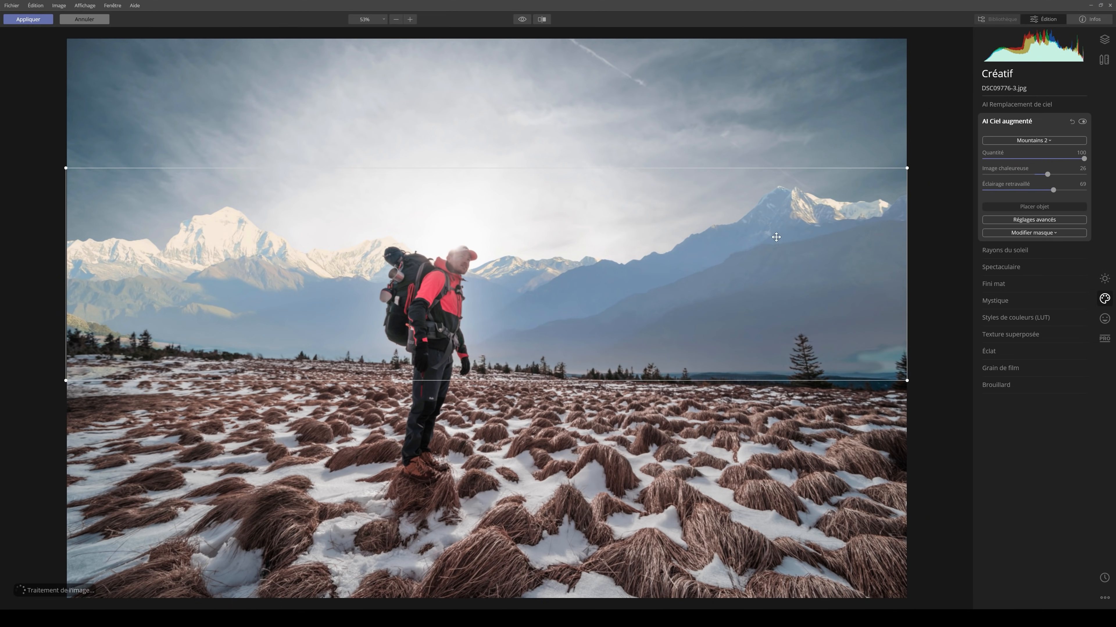
pyautogui.moveTo(725, 238); pyautogui.dragTo(726, 307)
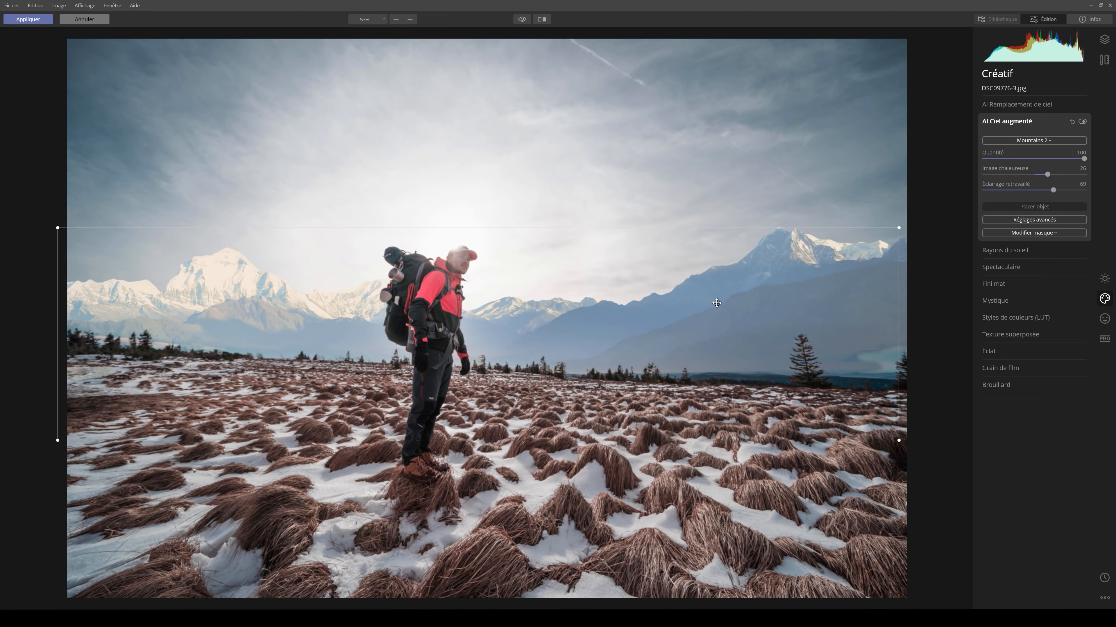
# Set the mountains' Défocalisation to 3, finish placing them and apply the edit back to Photoshop
pyautogui.click(1038, 219)
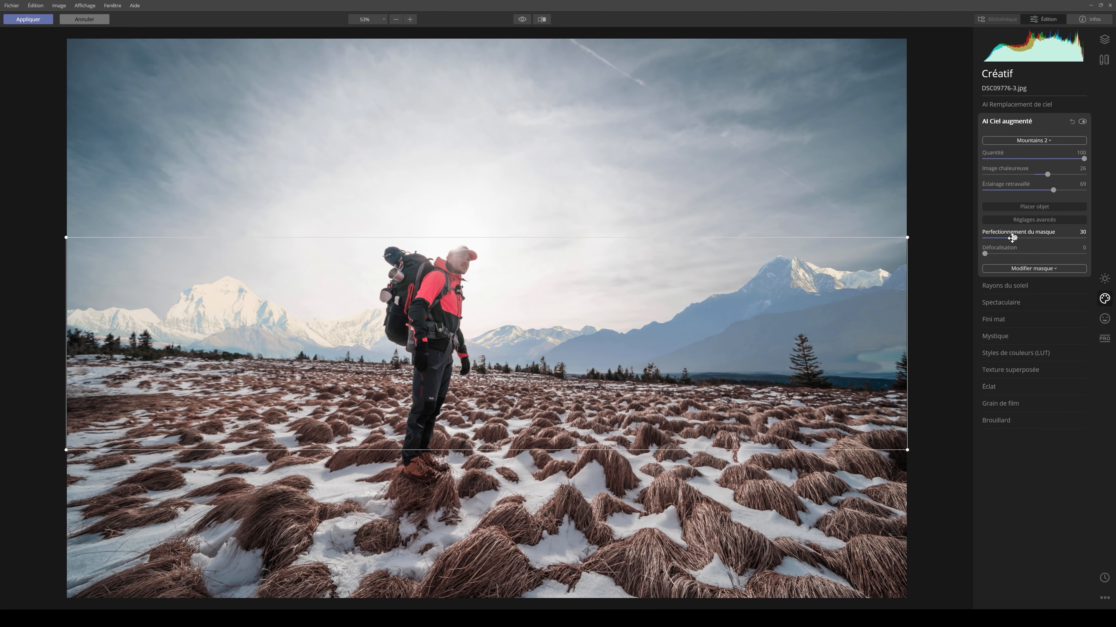
pyautogui.moveTo(984, 254); pyautogui.dragTo(987, 254)
pyautogui.click(434, 167)
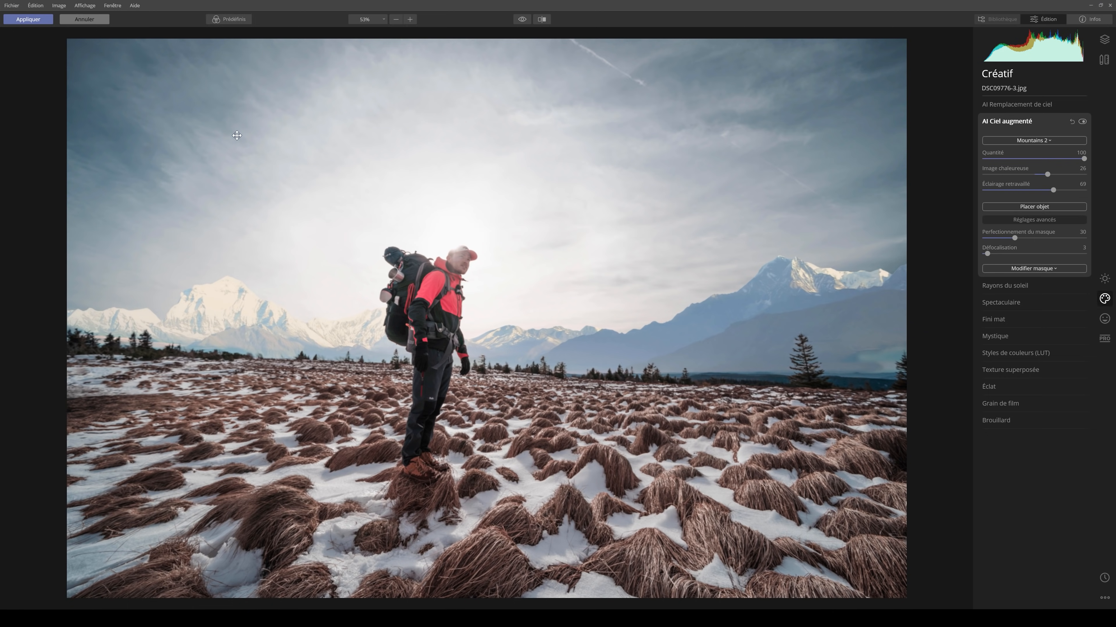
pyautogui.click(28, 19)
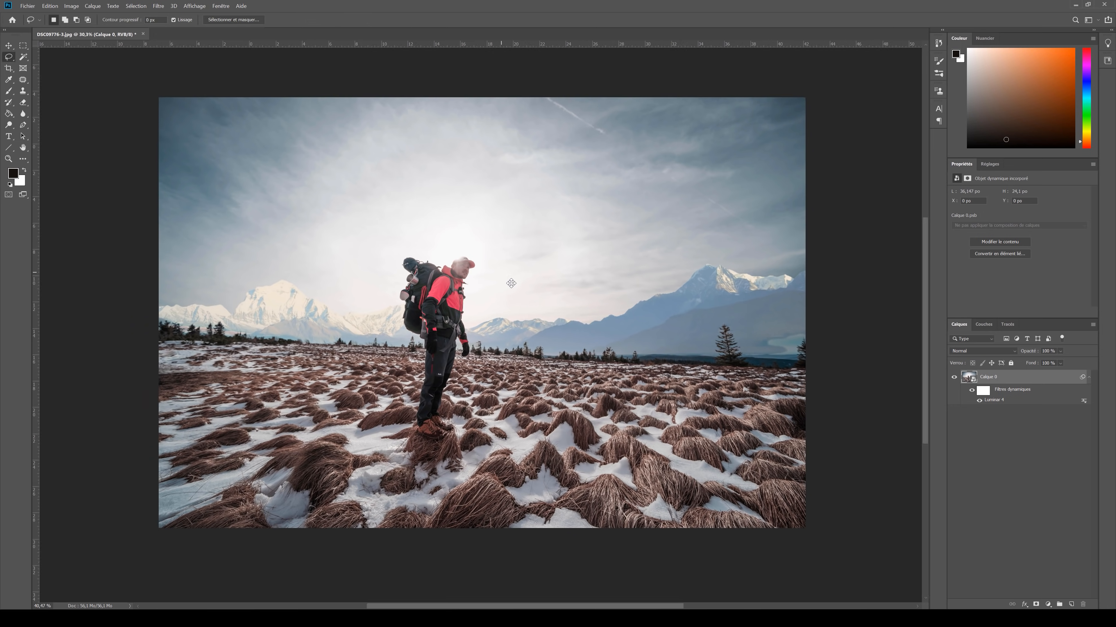
# Inspect the fir tree against the added mountains and open the contents of the Calque 0 smart object
pyautogui.hotkey('ctrl', '0')
pyautogui.moveTo(750, 359); pyautogui.dragTo(785, 386)
pyautogui.moveTo(785, 386); pyautogui.dragTo(701, 351)
pyautogui.scroll(3, 700, 351)
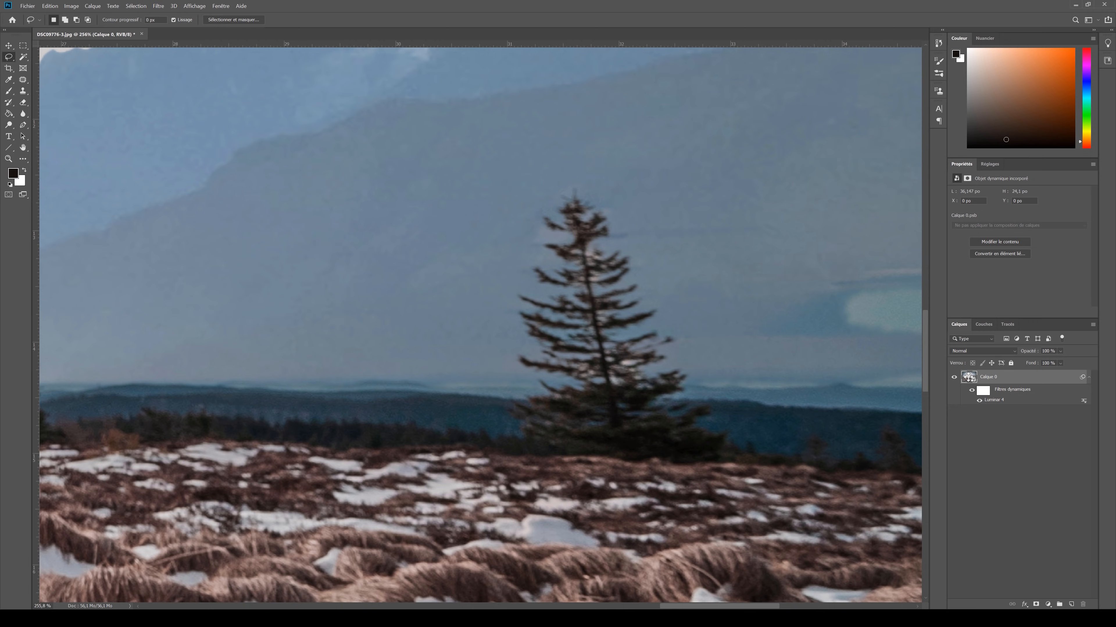
pyautogui.doubleClick(968, 377)
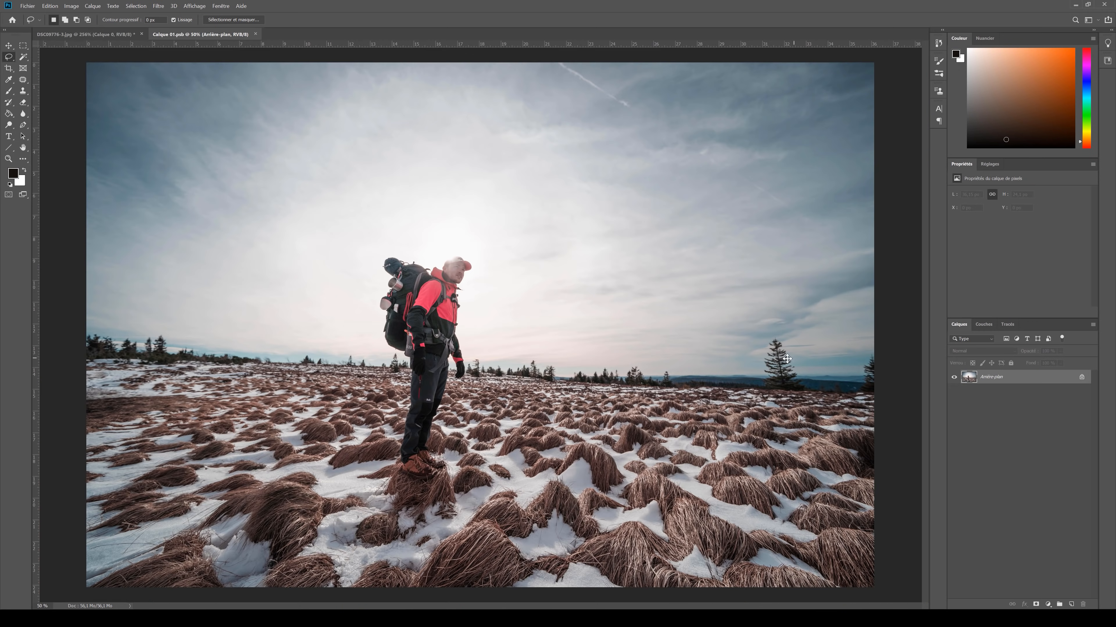
# Lasso the large fir tree on the horizon, remove it with a content-aware fill at 100% opacity, and deselect
pyautogui.scroll(4, 822, 393)
pyautogui.scroll(2, 823, 394)
pyautogui.moveTo(541, 174)
pyautogui.mouseDown()
pyautogui.moveTo(504, 206)
pyautogui.moveTo(474, 264)
pyautogui.moveTo(476, 433)
pyautogui.moveTo(710, 459)
pyautogui.moveTo(683, 366)
pyautogui.moveTo(620, 233)
pyautogui.moveTo(540, 175)
pyautogui.mouseUp()
pyautogui.click(28, 6)
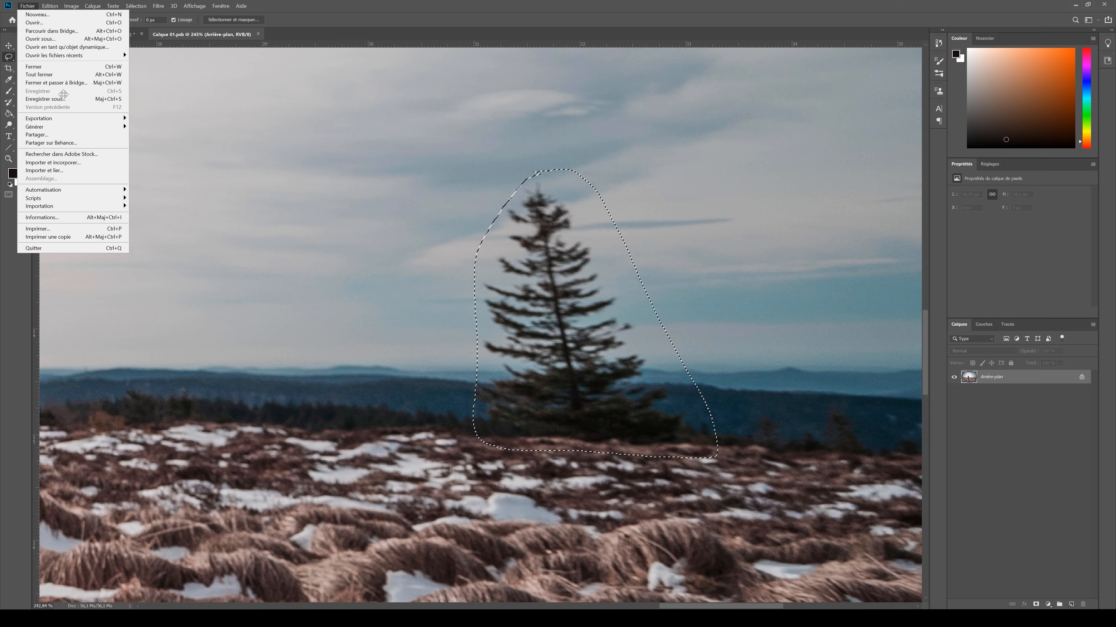
pyautogui.moveTo(52, 3)
pyautogui.click(73, 132)
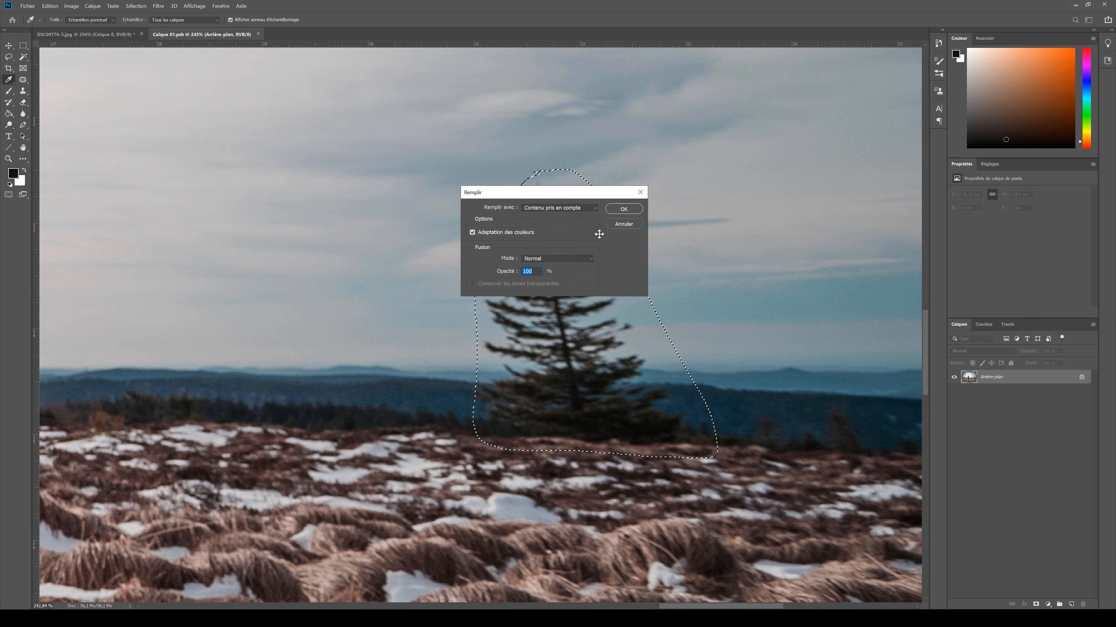
pyautogui.click(624, 208)
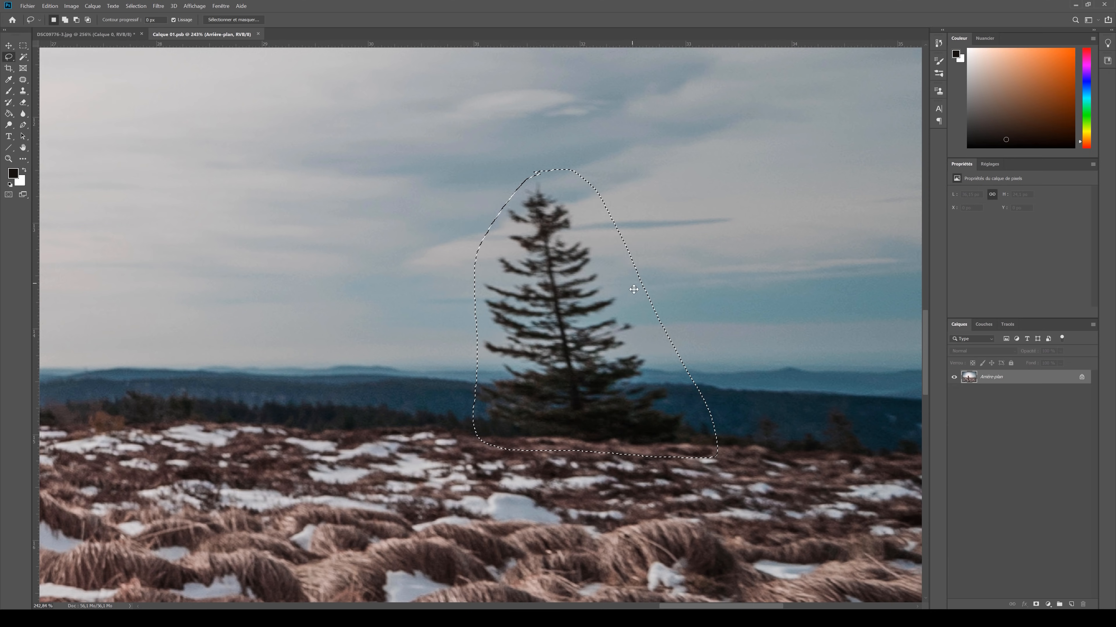
pyautogui.hotkey('ctrl', 'd')
# Save the edited smart object contents, return to DSC09776-3.jpg and check the updated mountain composite
pyautogui.moveTo(510, 277); pyautogui.dragTo(335, 206)
pyautogui.moveTo(332, 204); pyautogui.dragTo(438, 269)
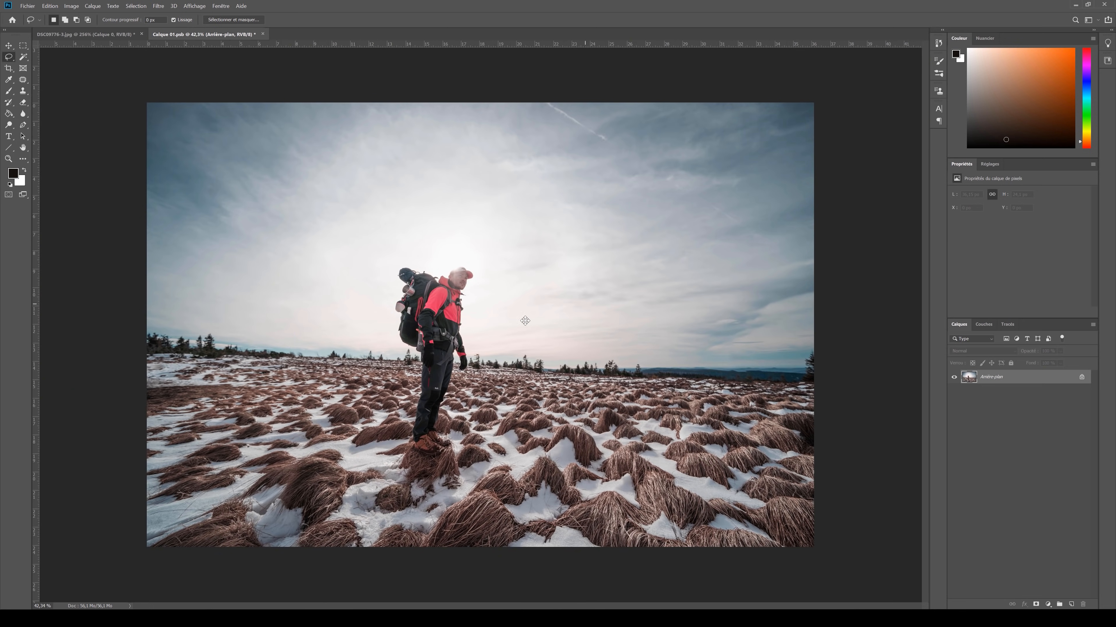
pyautogui.hotkey('ctrl', 's')
pyautogui.click(110, 34)
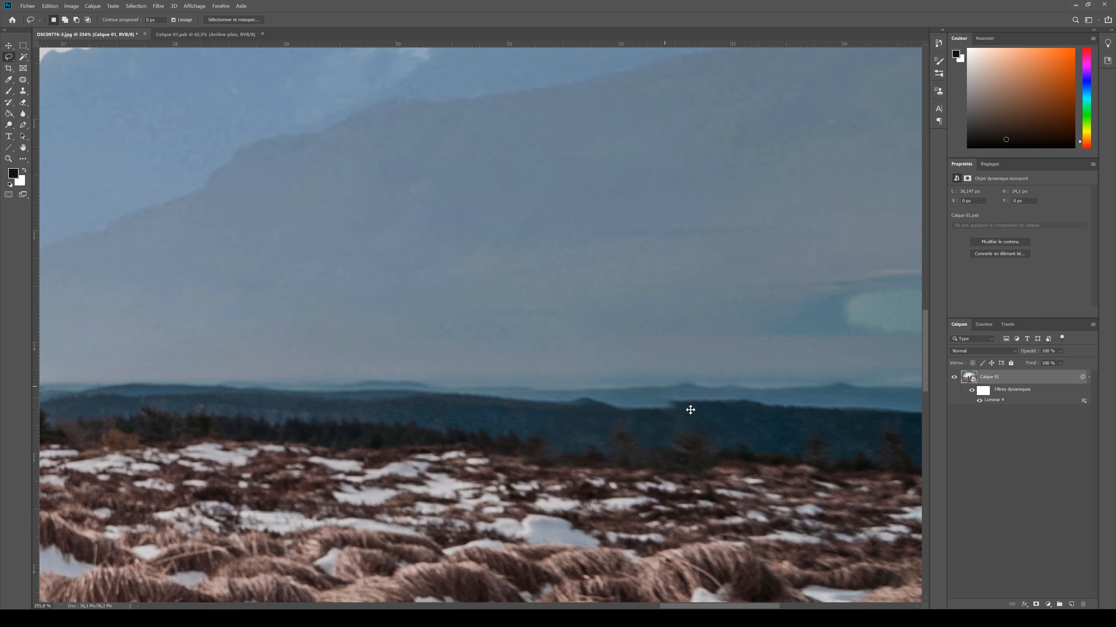
pyautogui.scroll(-8, 594, 323)
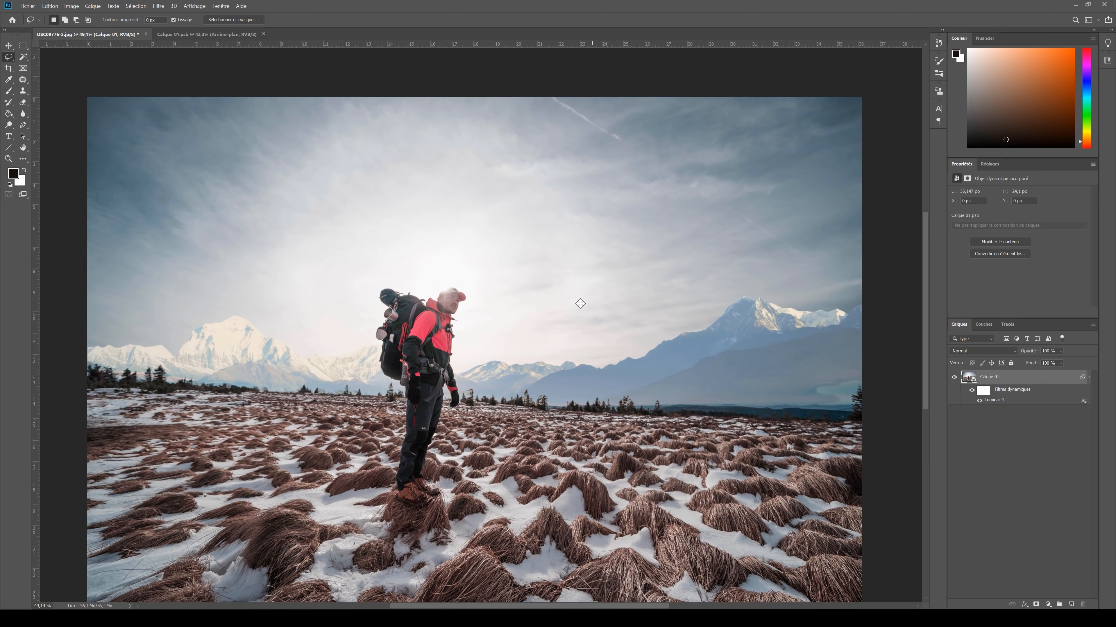
pyautogui.scroll(6, 716, 374)
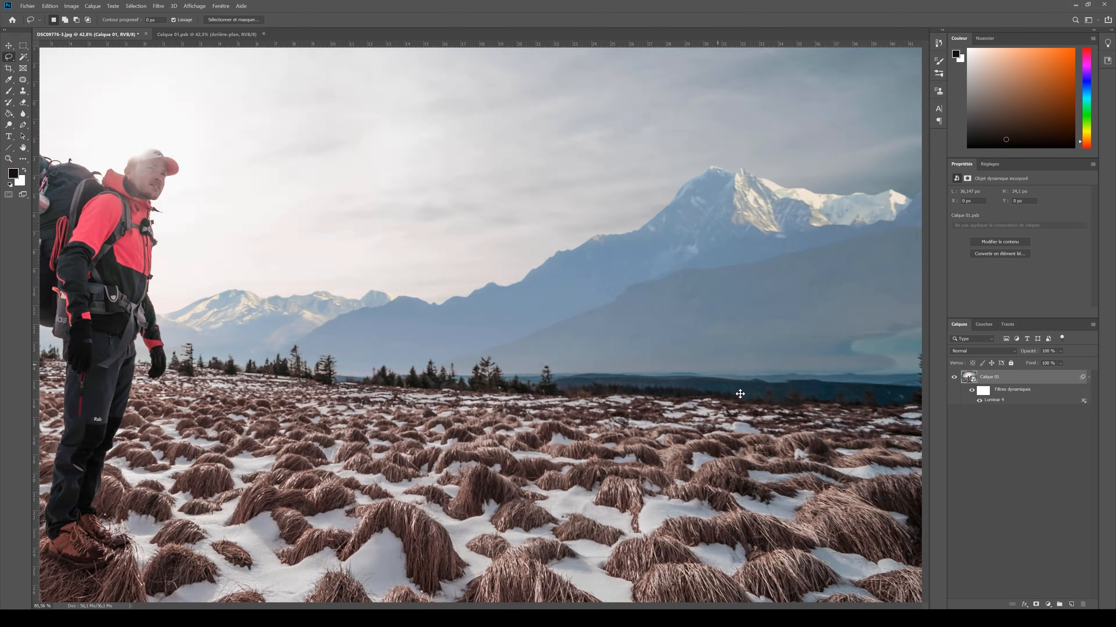
pyautogui.scroll(-5, 672, 349)
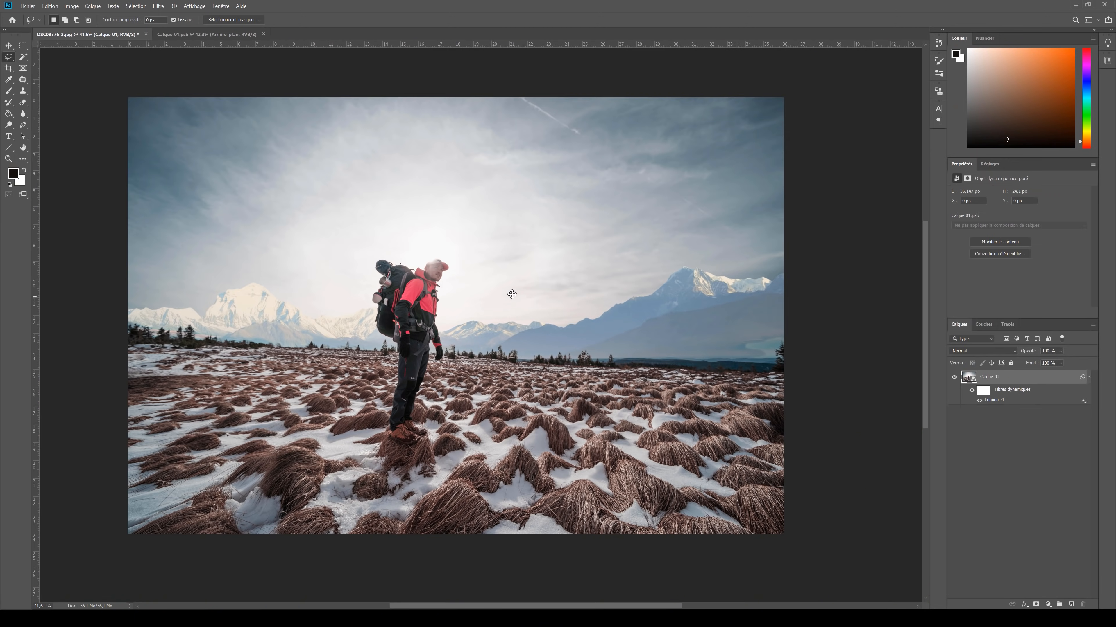